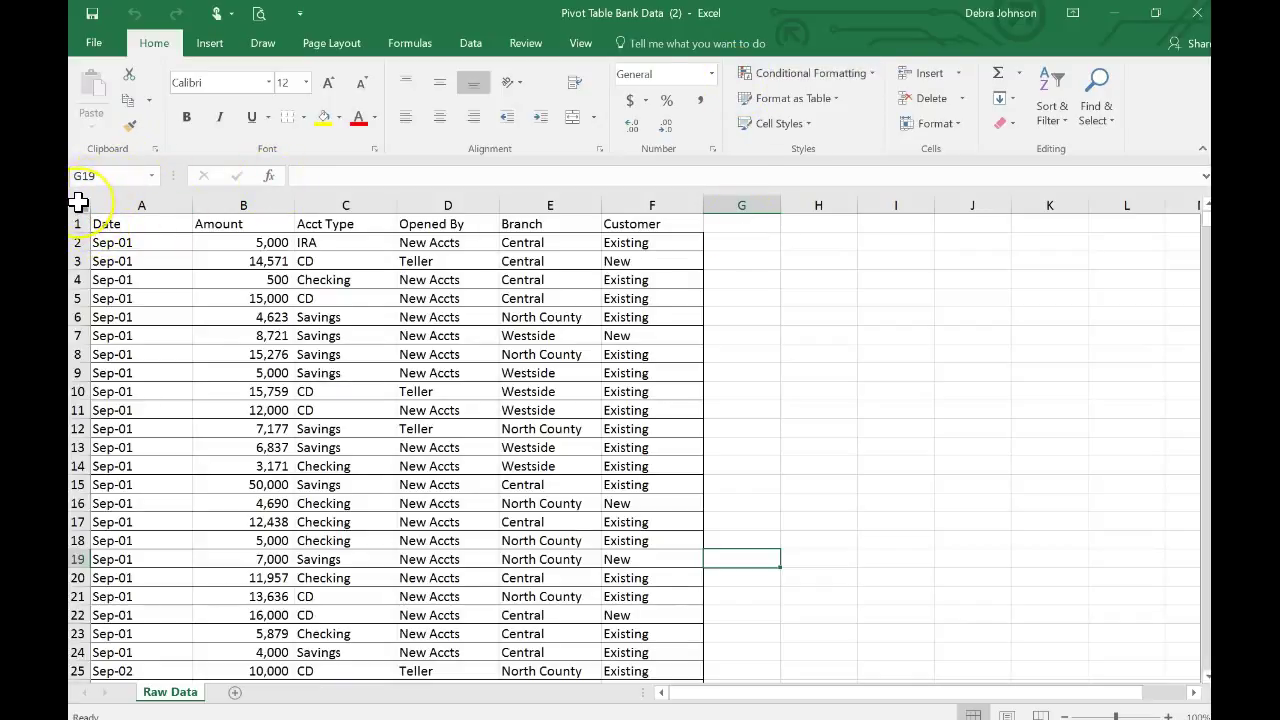
# Step: Copy the entire Raw Data sheet and paste it into a new worksheet
pyautogui.click(79, 200)
pyautogui.click(129, 103)
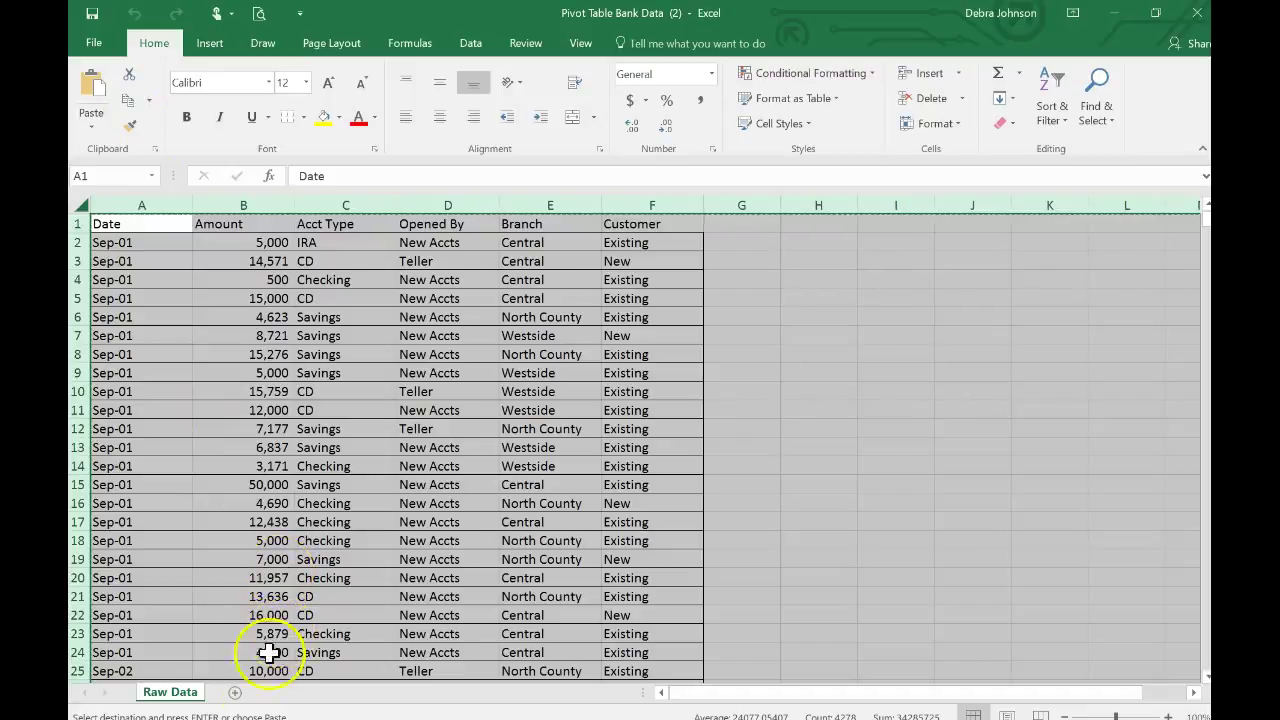
pyautogui.click(236, 692)
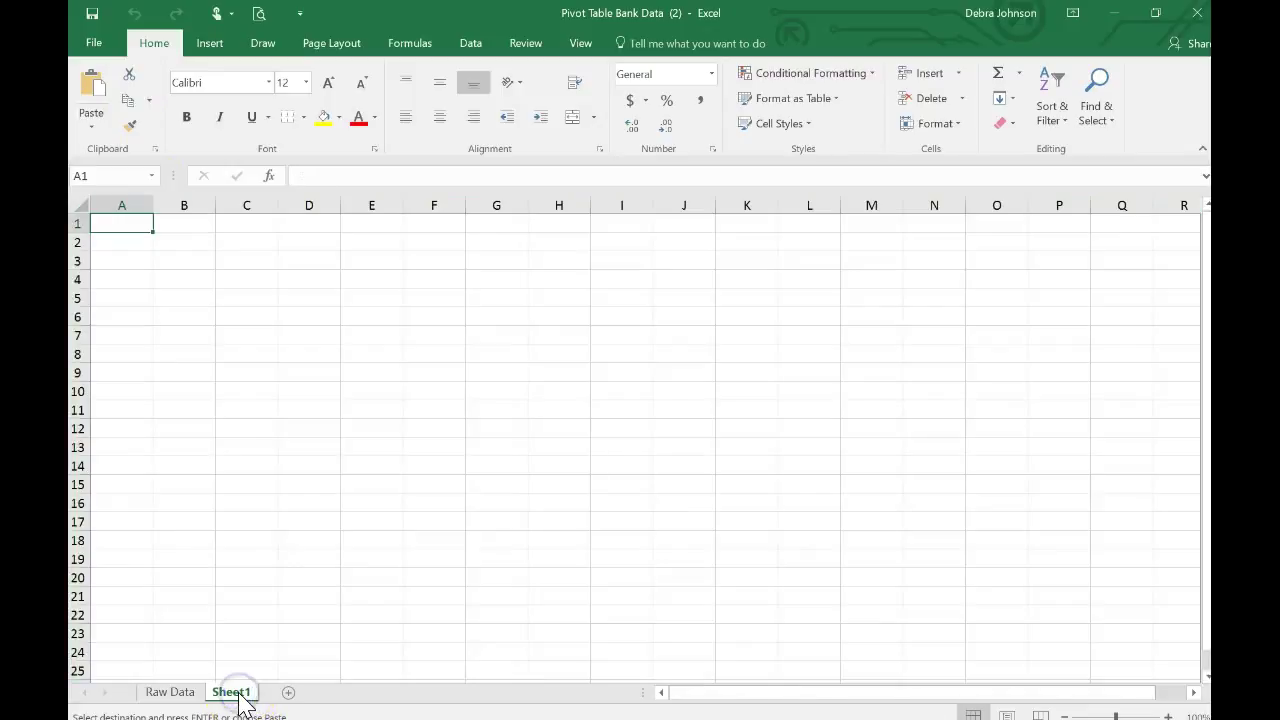
pyautogui.click(93, 95)
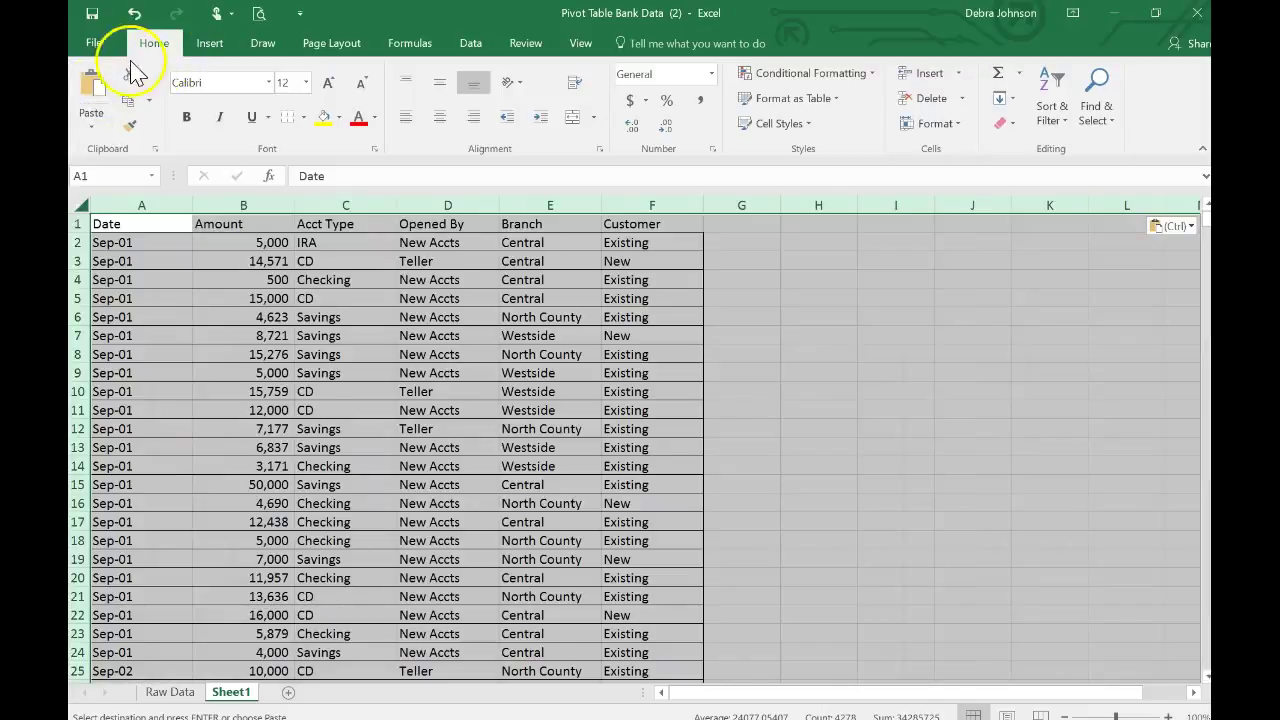
# Step: Rename the new worksheet as Sorted Data
pyautogui.doubleClick(232, 690)
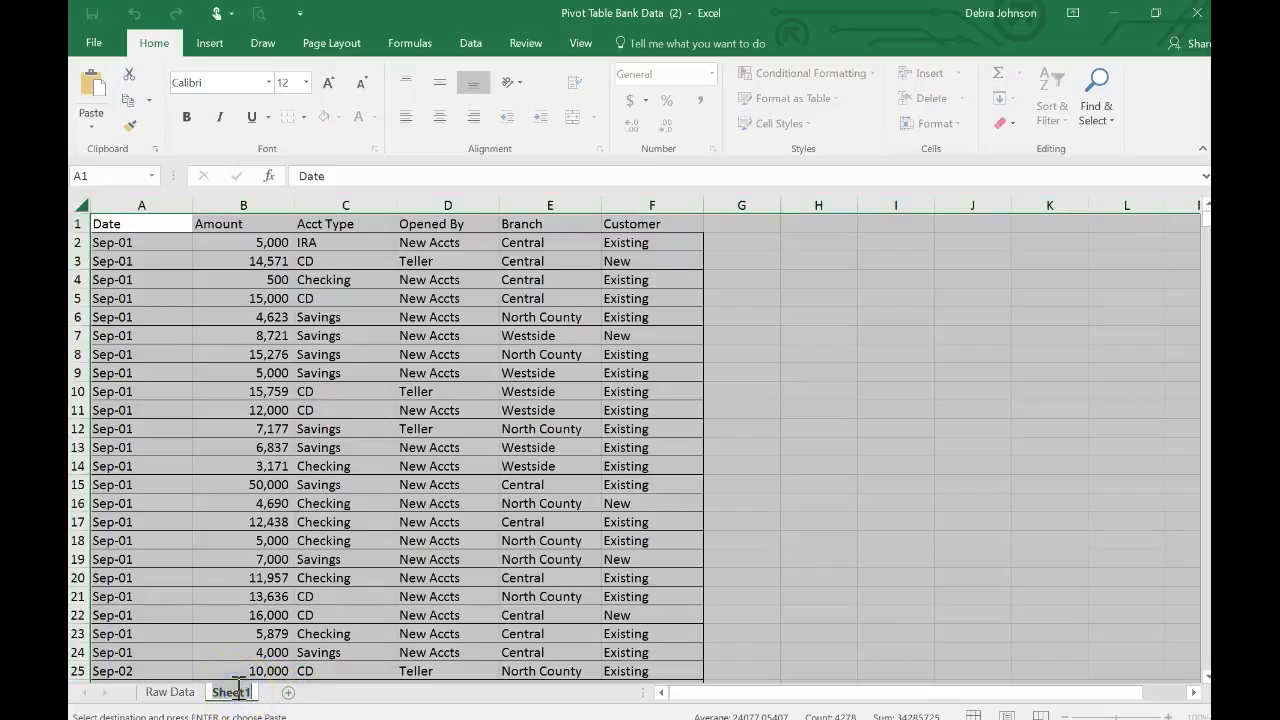
pyautogui.write('Sorted')
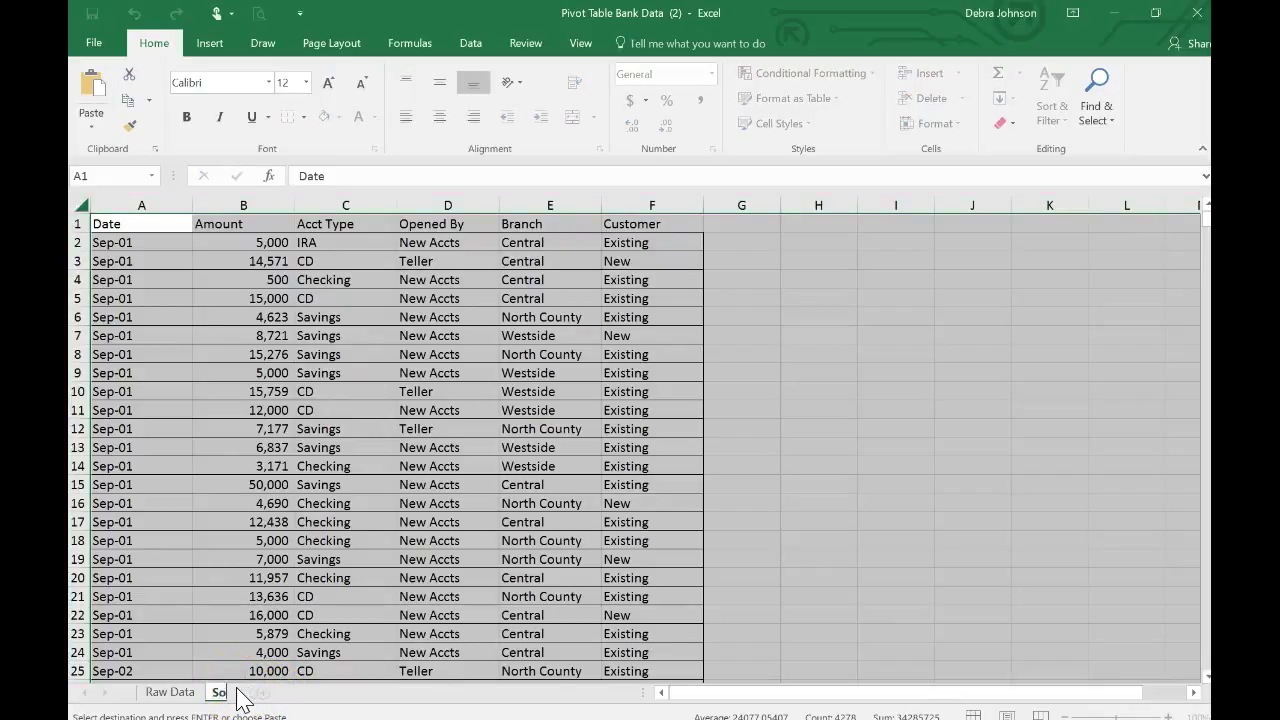
pyautogui.write(' Data')
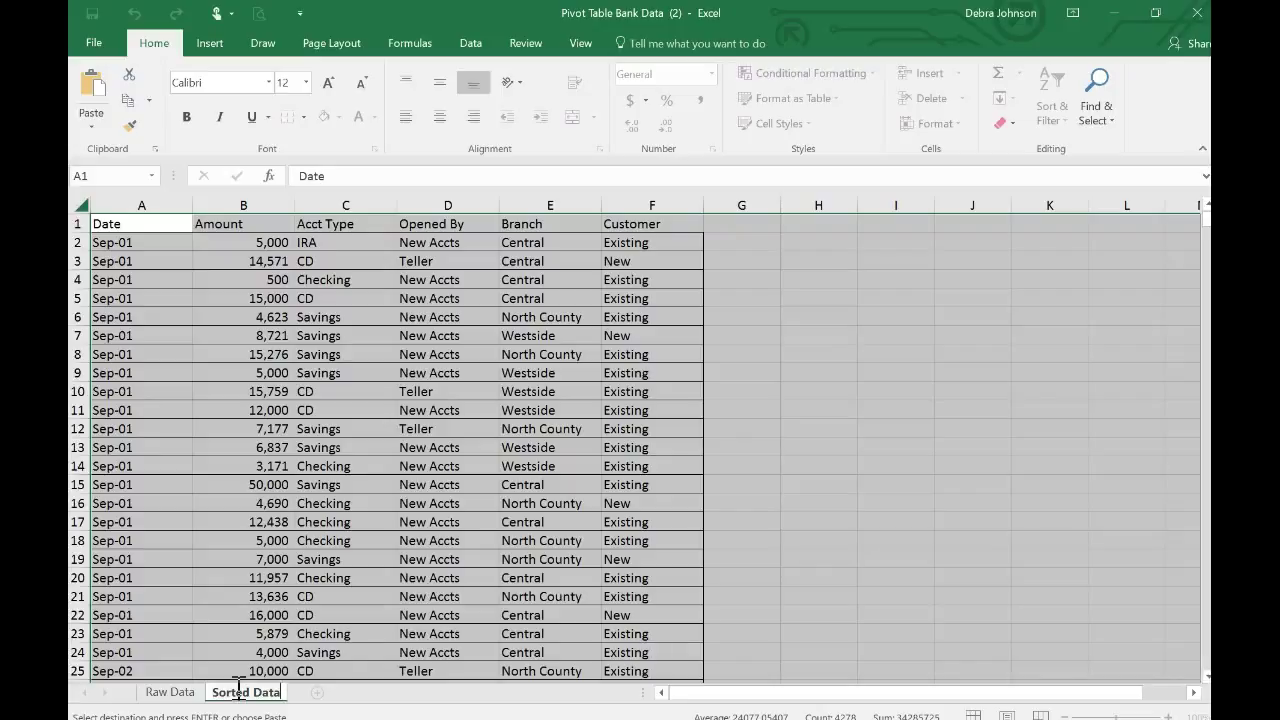
pyautogui.click(796, 491)
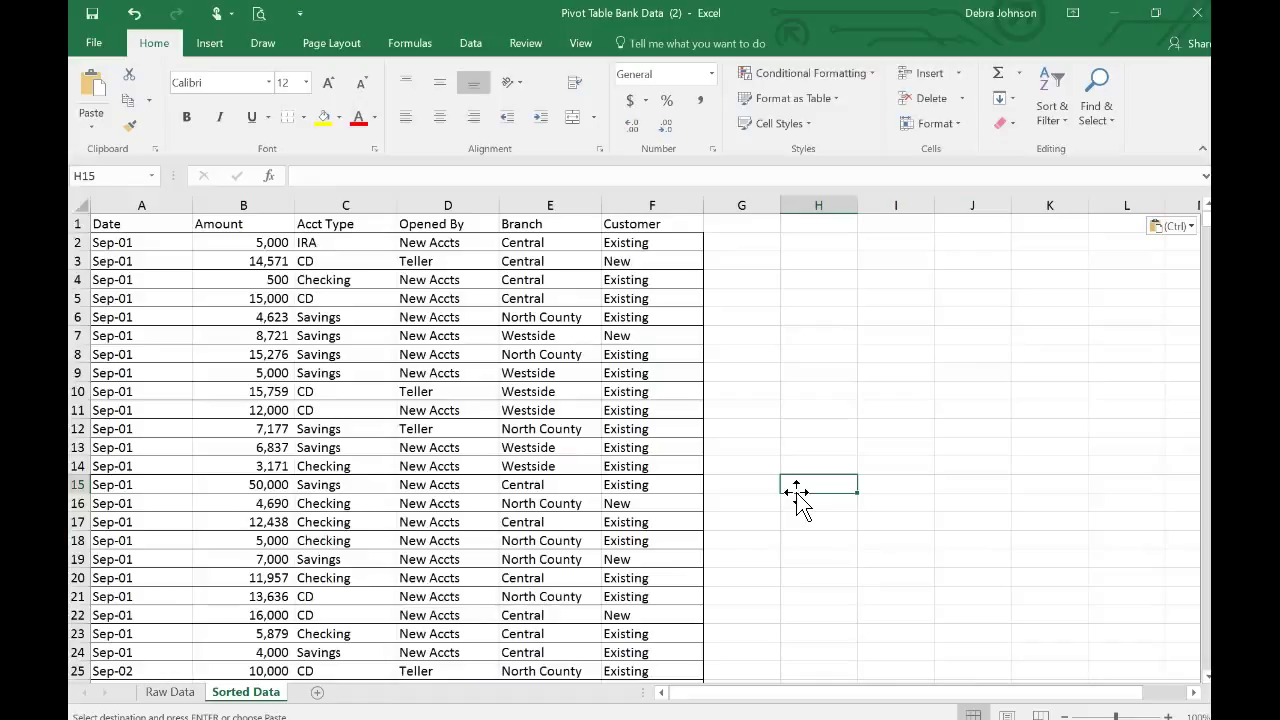
# Step: Start a custom sort of the data range A1:F713 with Date as the first level, ordered Newest to Oldest
pyautogui.click(114, 225)
pyautogui.moveTo(108, 230); pyautogui.dragTo(84, 47)
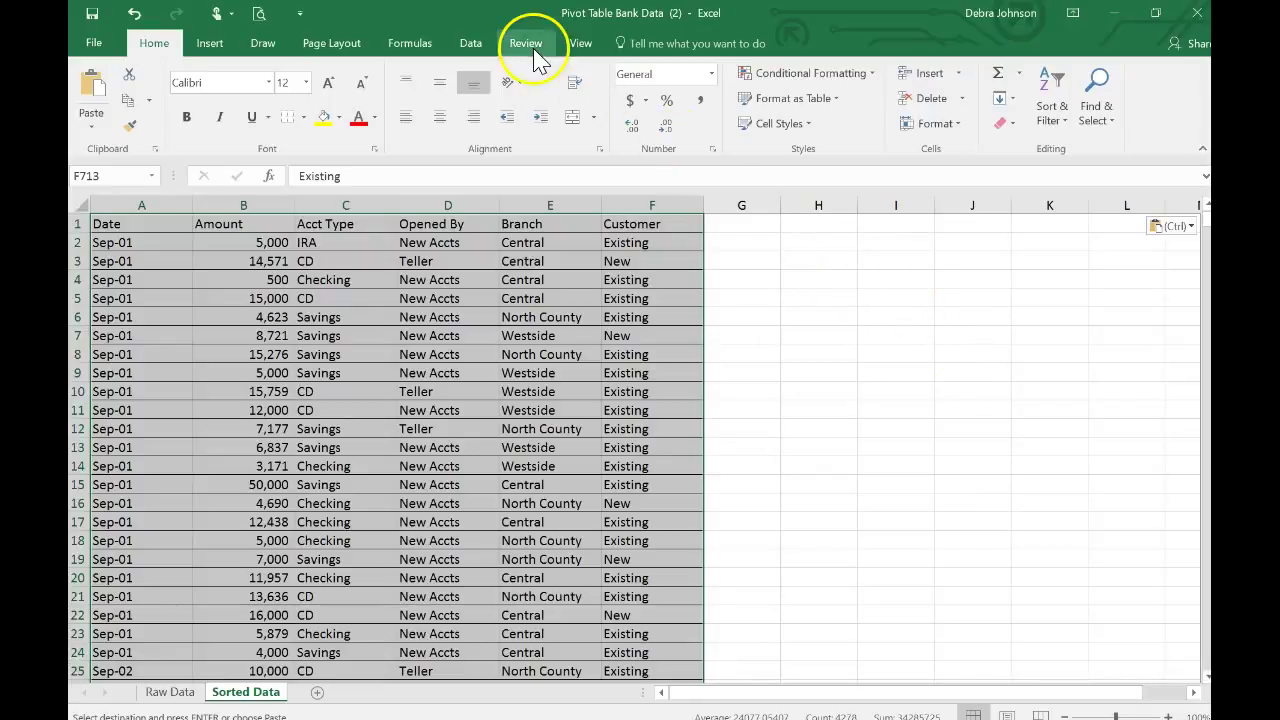
pyautogui.click(470, 44)
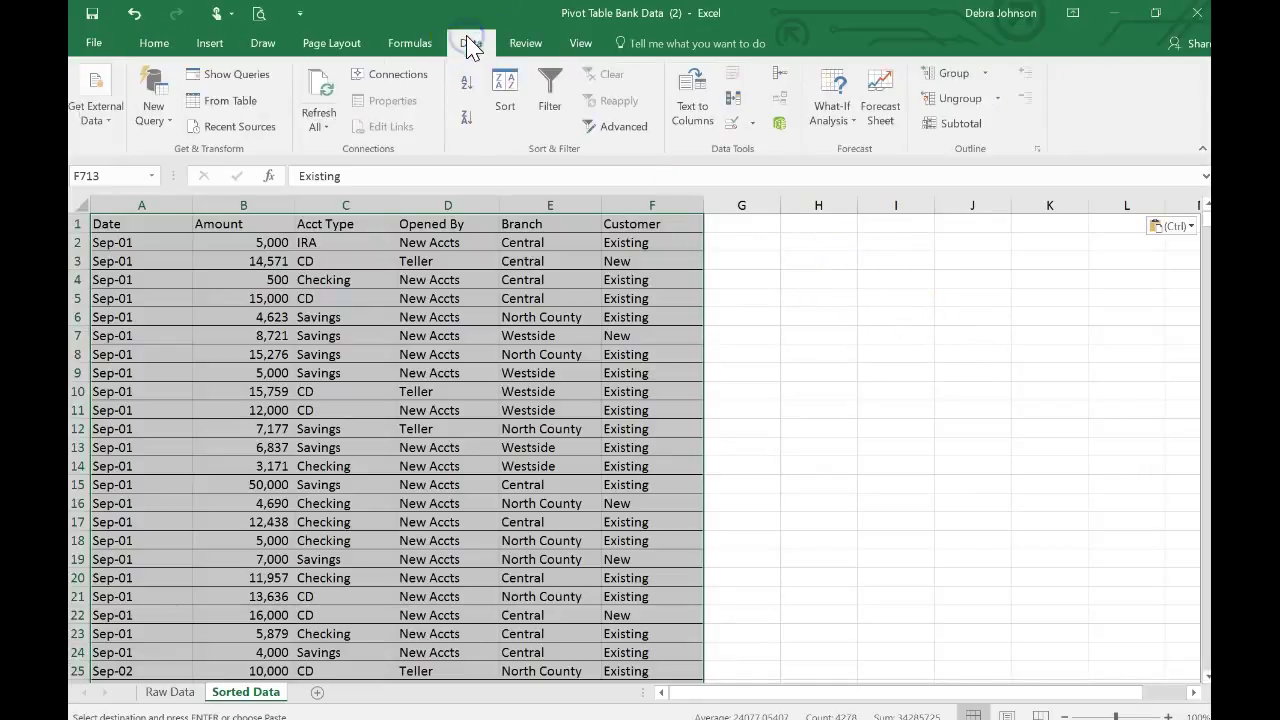
pyautogui.click(505, 95)
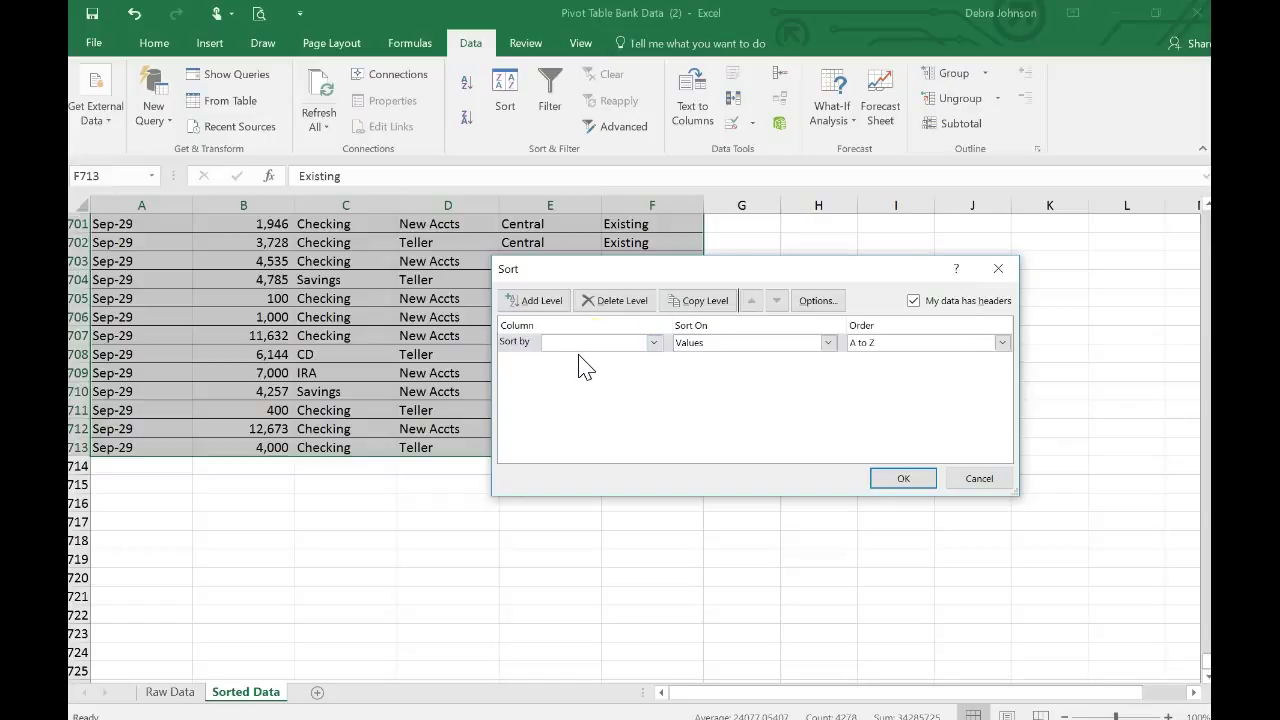
pyautogui.click(654, 345)
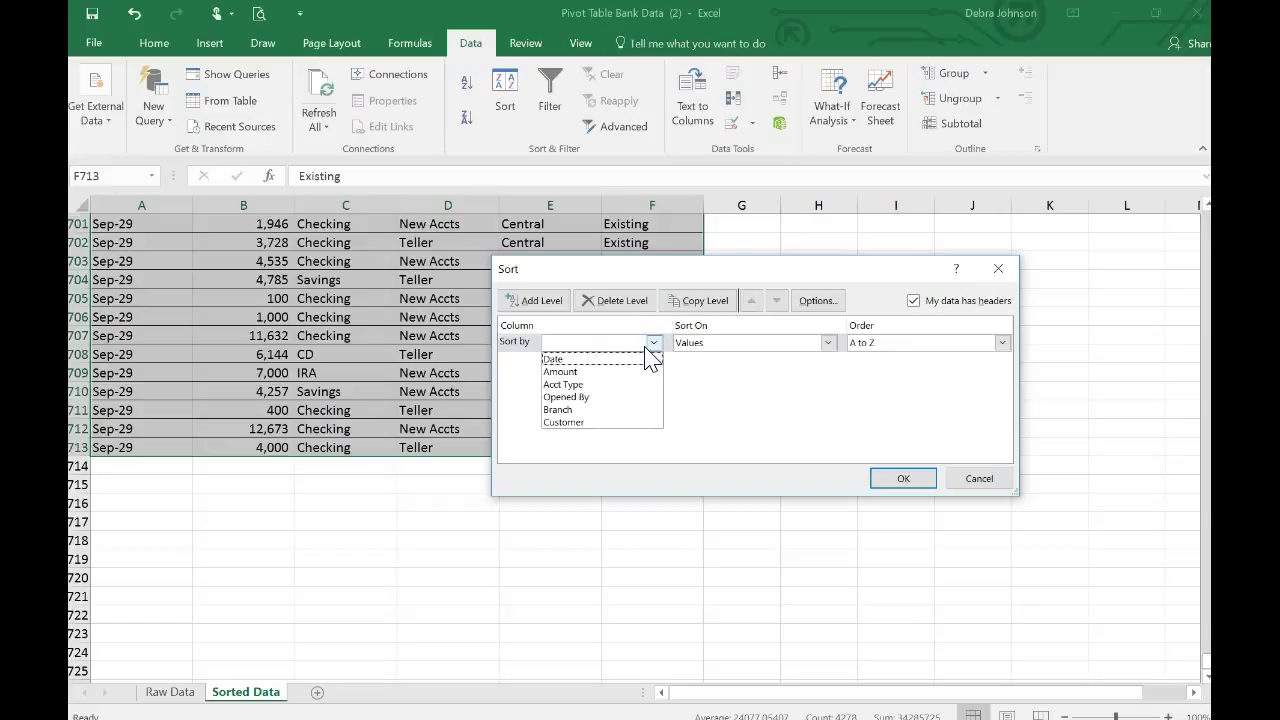
pyautogui.click(604, 360)
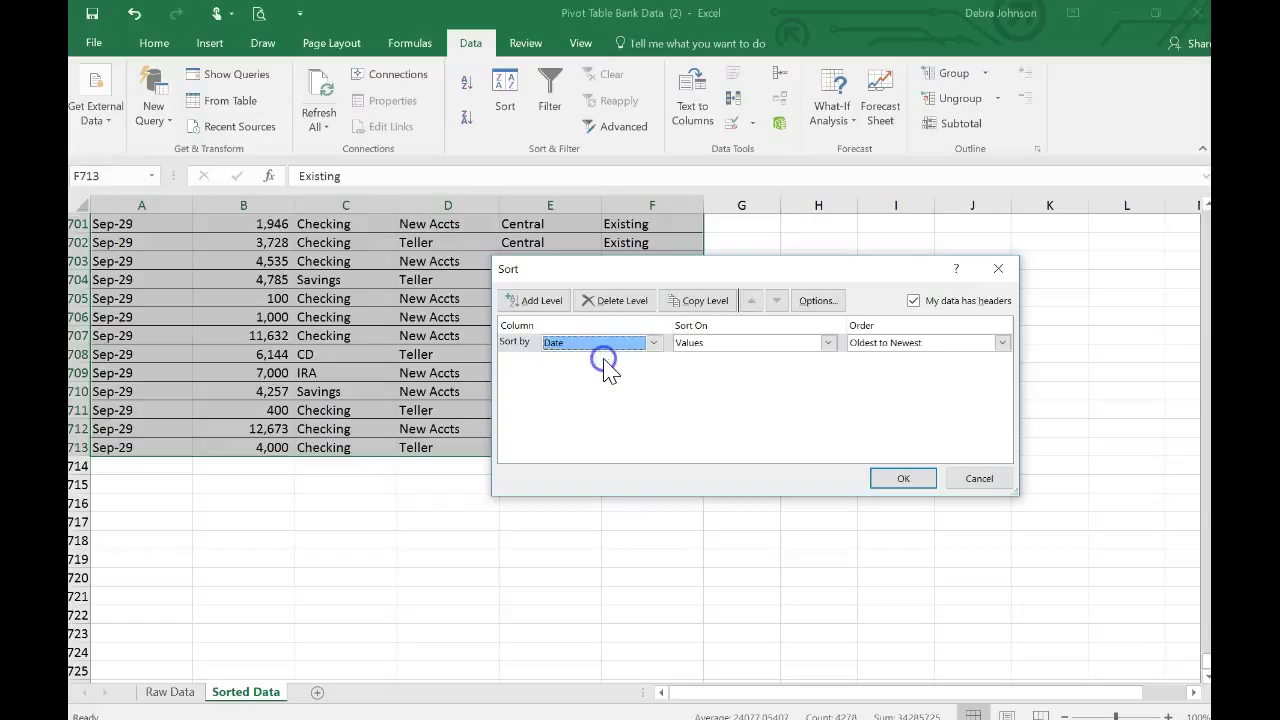
pyautogui.click(1001, 345)
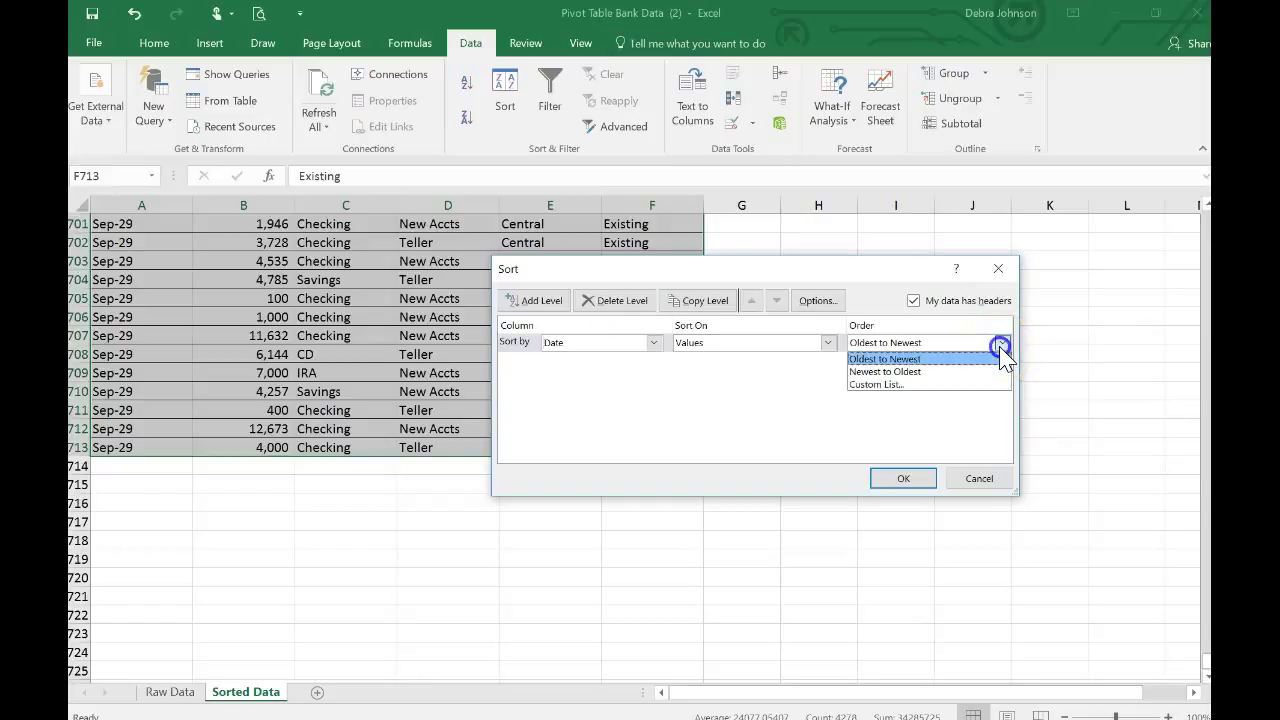
pyautogui.click(958, 373)
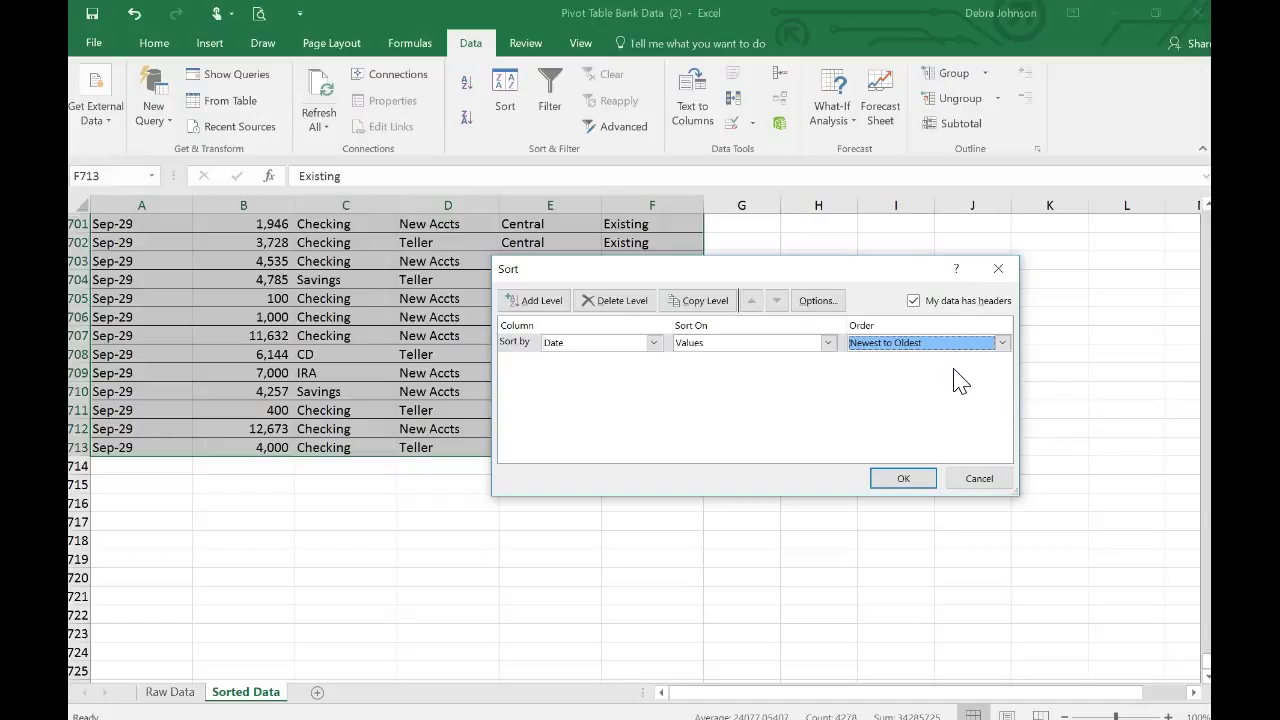
# Step: Add a second sort level on Amount, ordered Largest to Smallest, and apply the sort
pyautogui.click(538, 304)
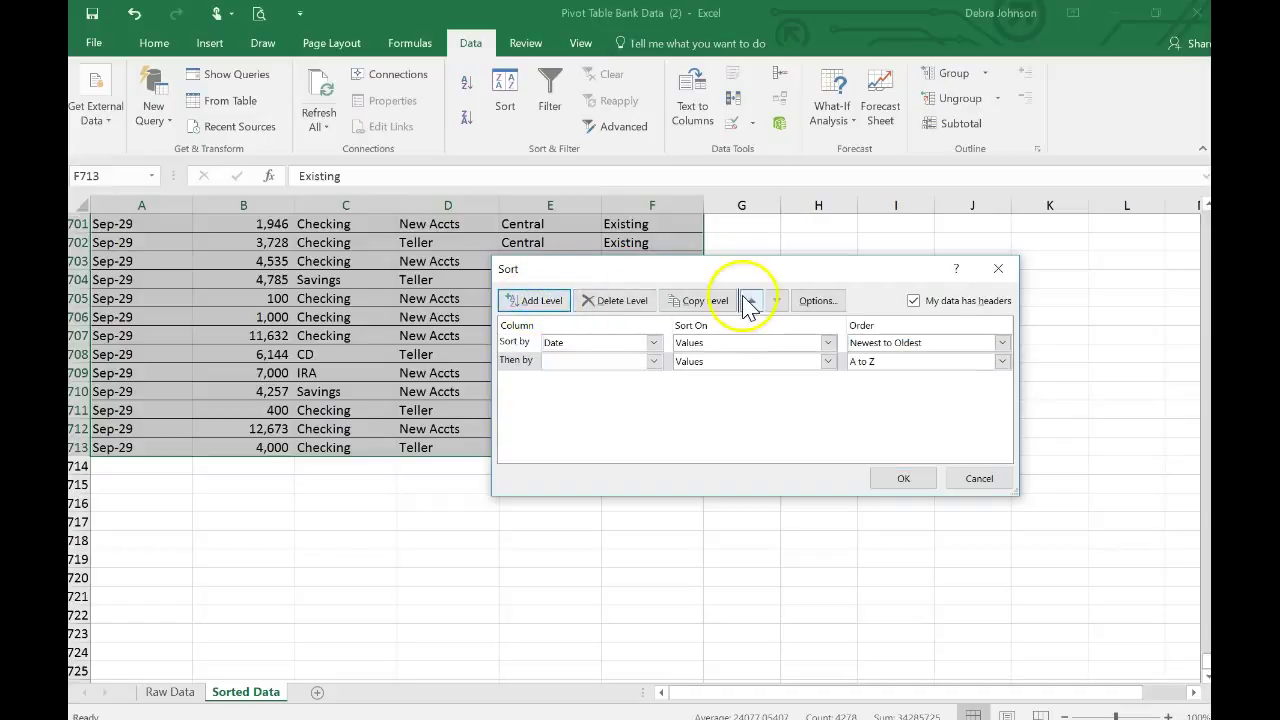
pyautogui.click(653, 362)
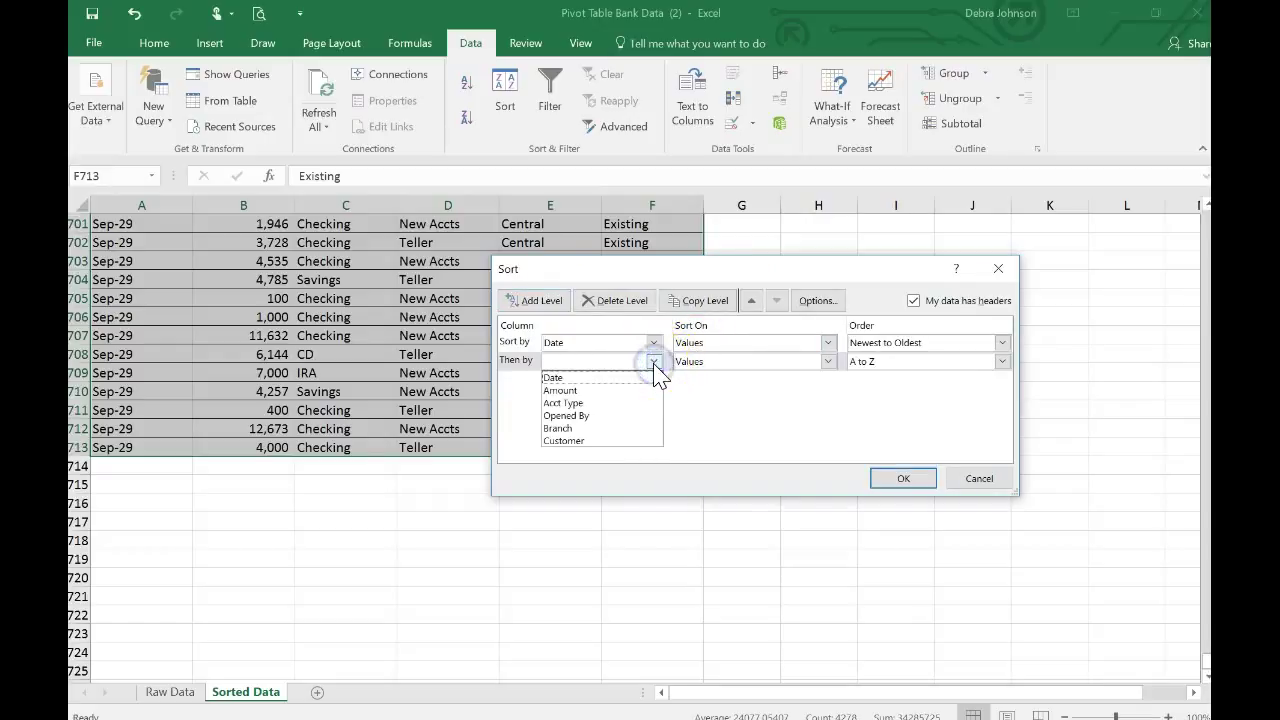
pyautogui.click(608, 391)
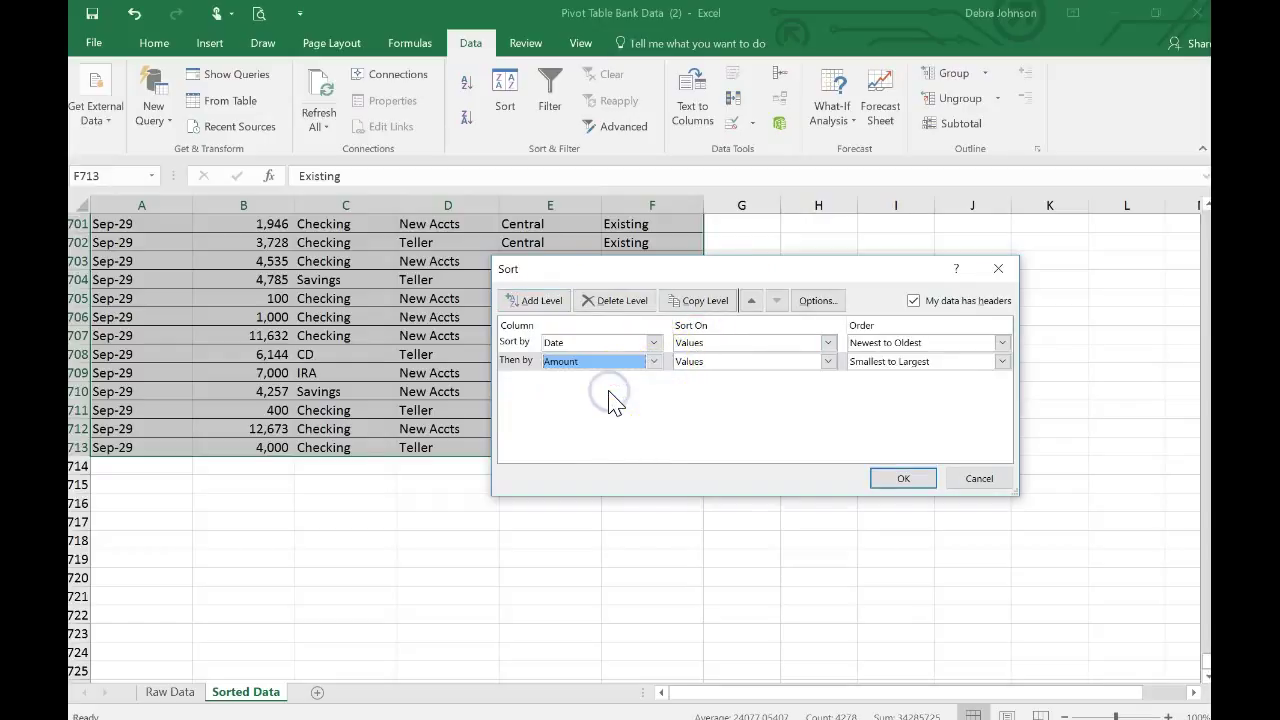
pyautogui.click(1002, 362)
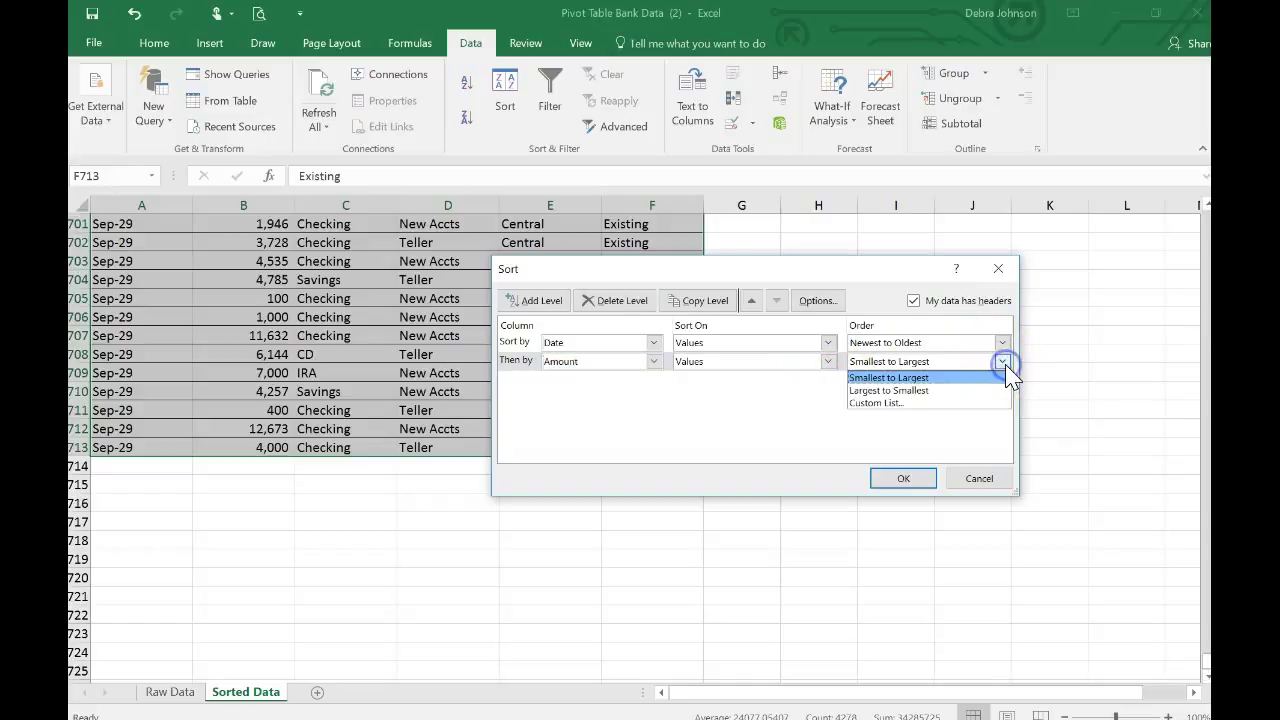
pyautogui.click(961, 389)
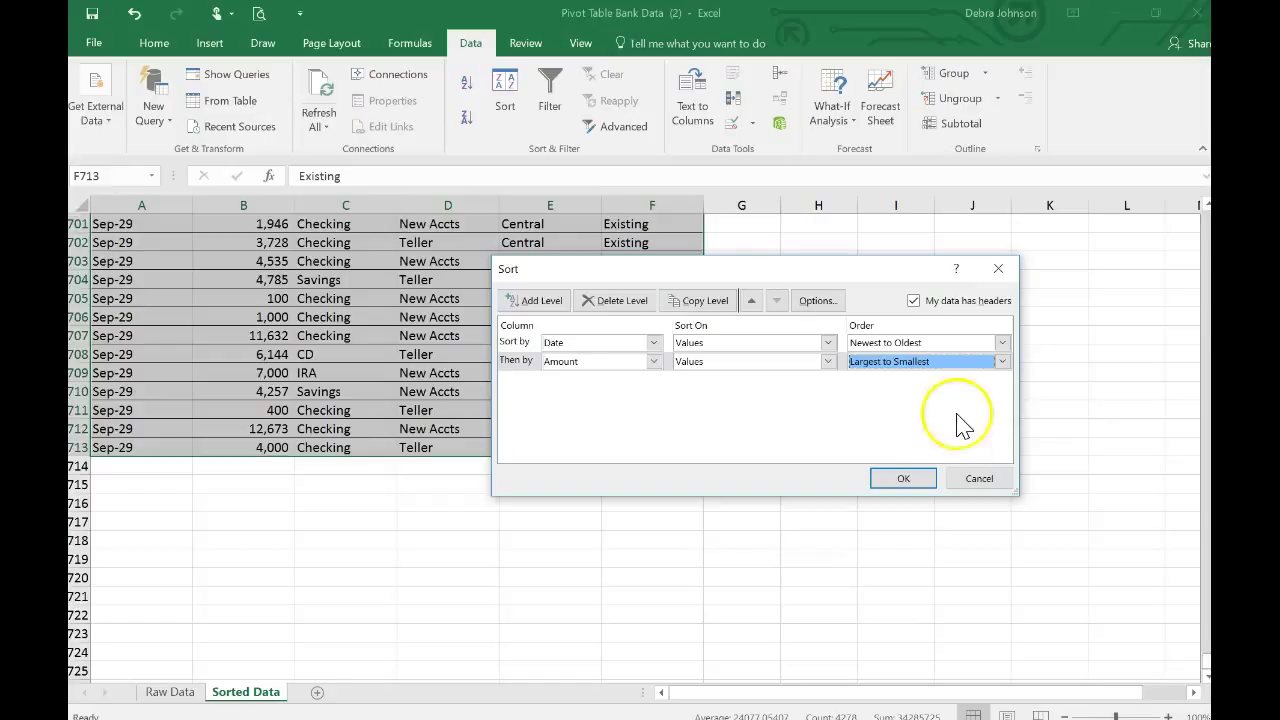
pyautogui.click(903, 479)
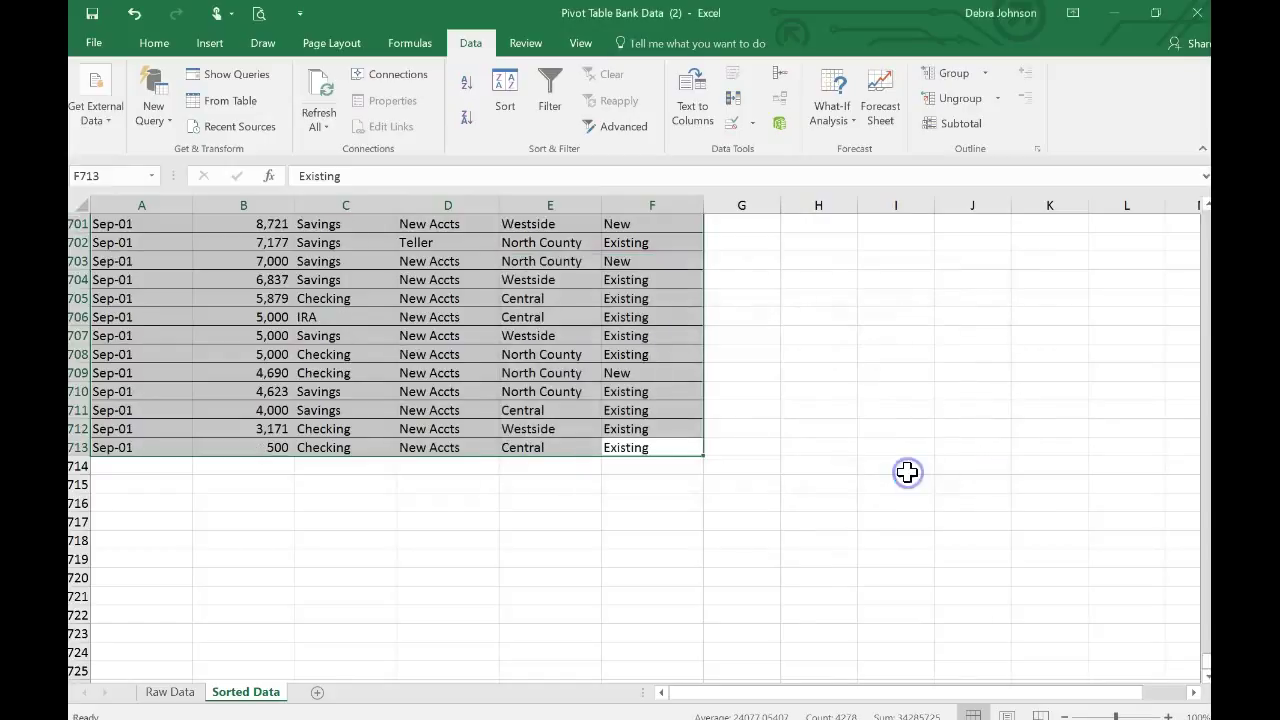
# Step: Change the Date sort level's order to Oldest to Newest and reapply the sort
pyautogui.scroll(8, 907, 472)
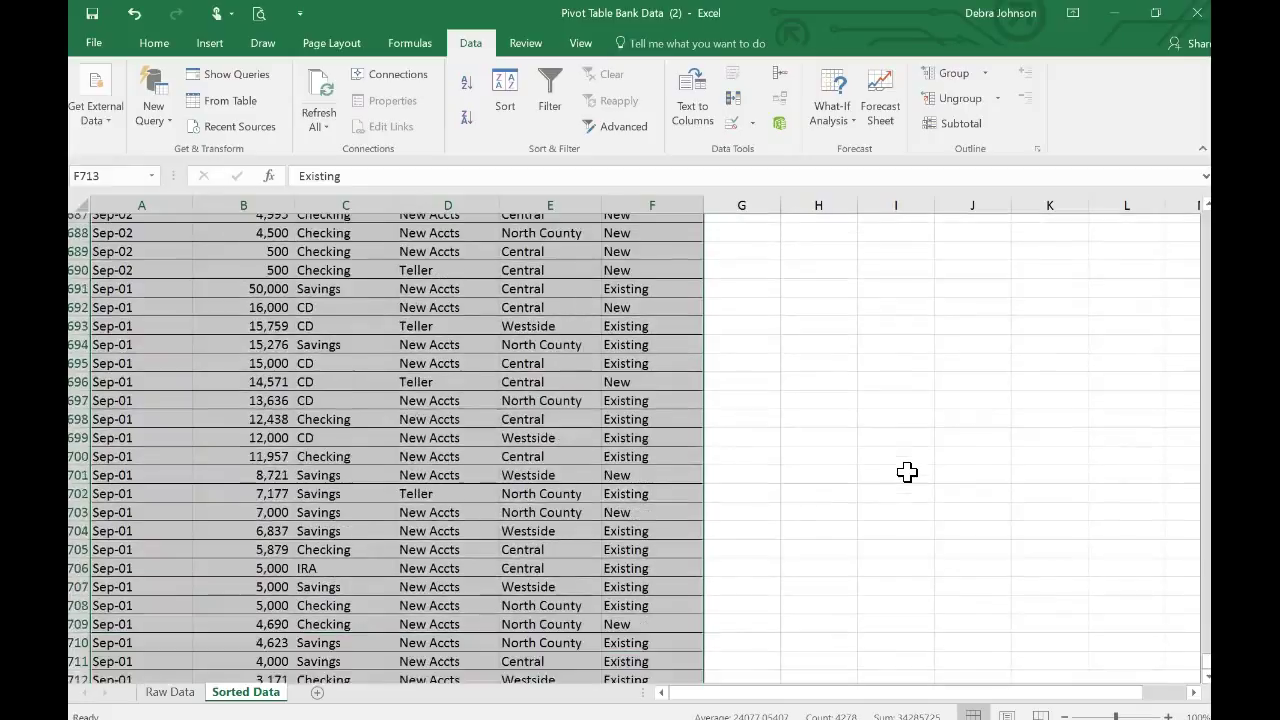
pyautogui.scroll(11, 907, 472)
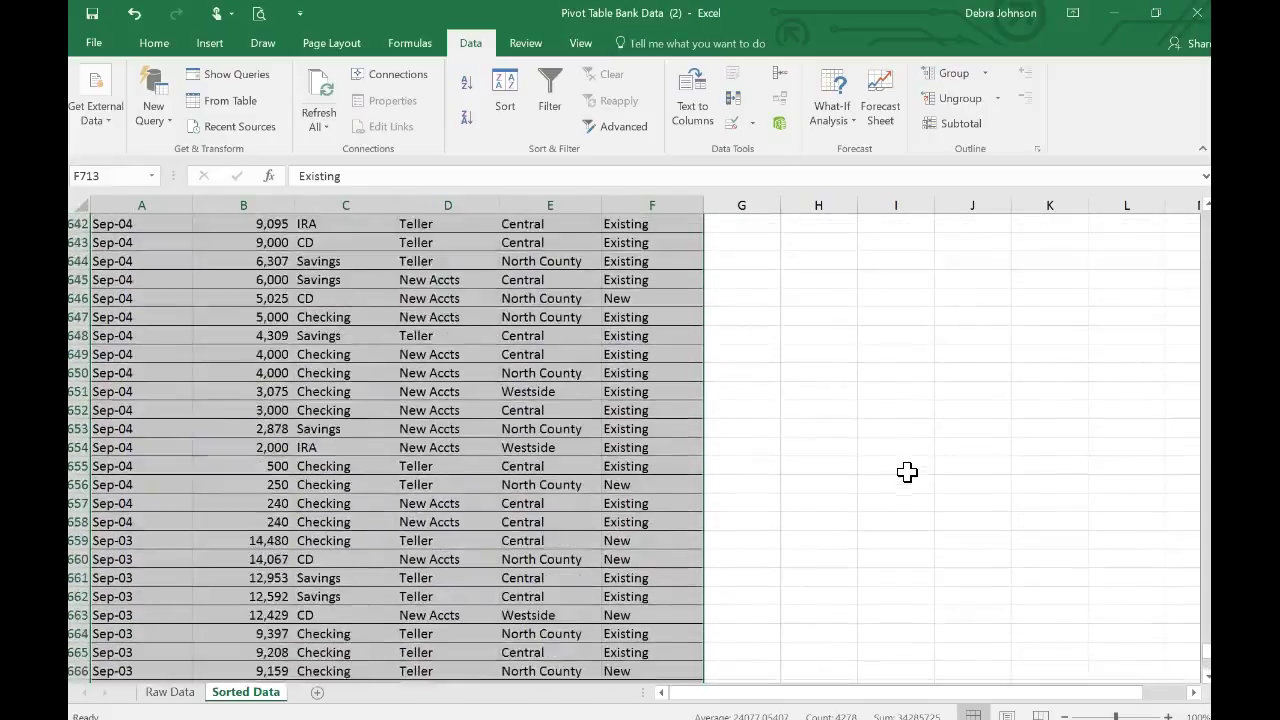
pyautogui.scroll(-10, 907, 472)
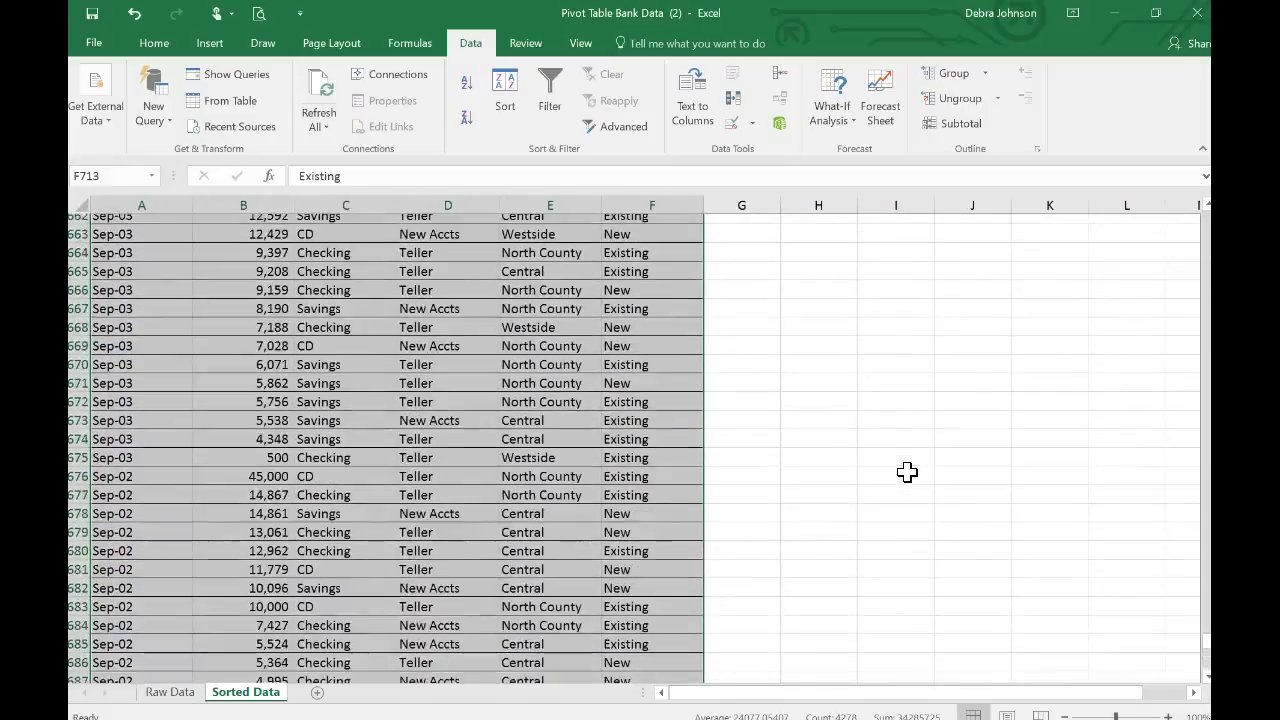
pyautogui.scroll(-5, 907, 472)
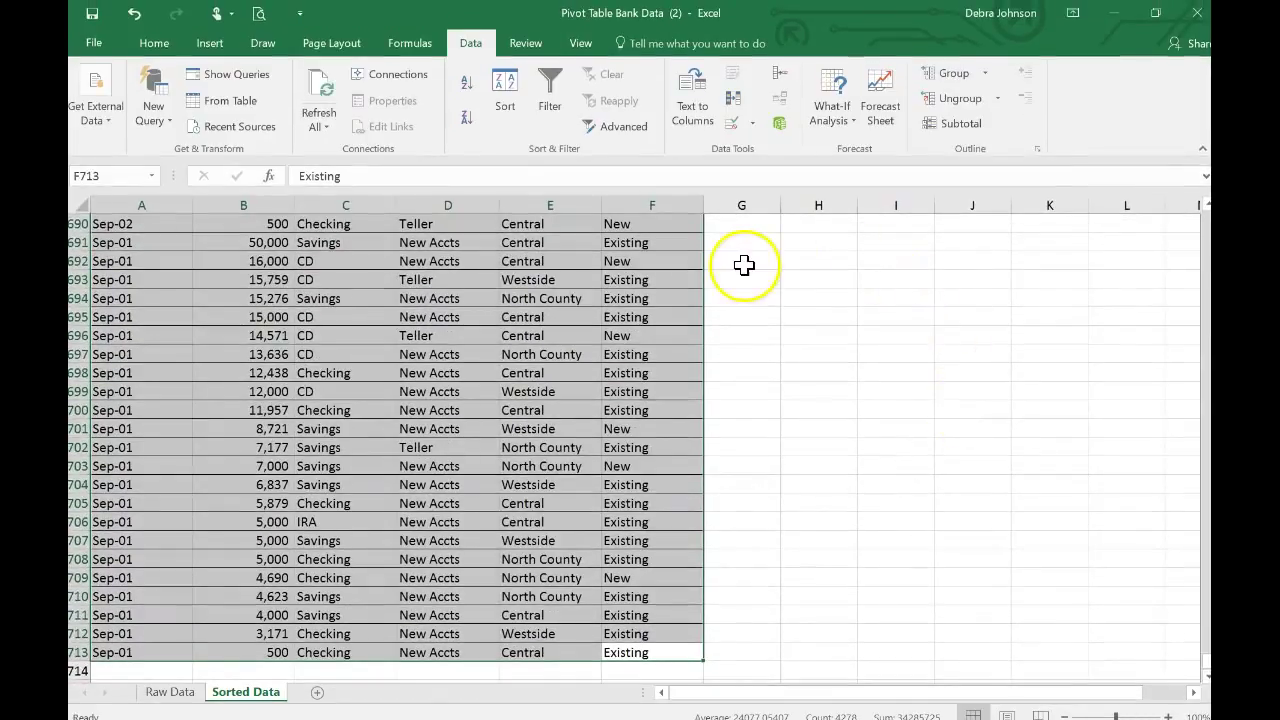
pyautogui.click(504, 100)
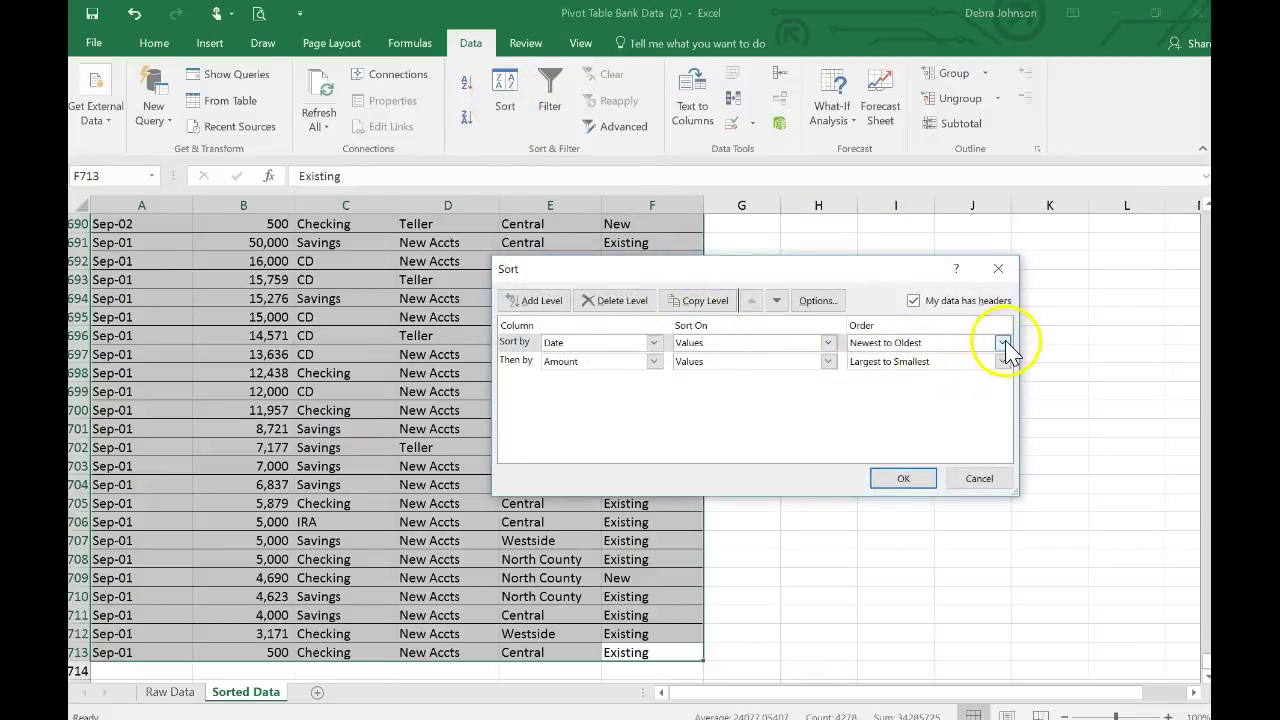
pyautogui.click(1002, 342)
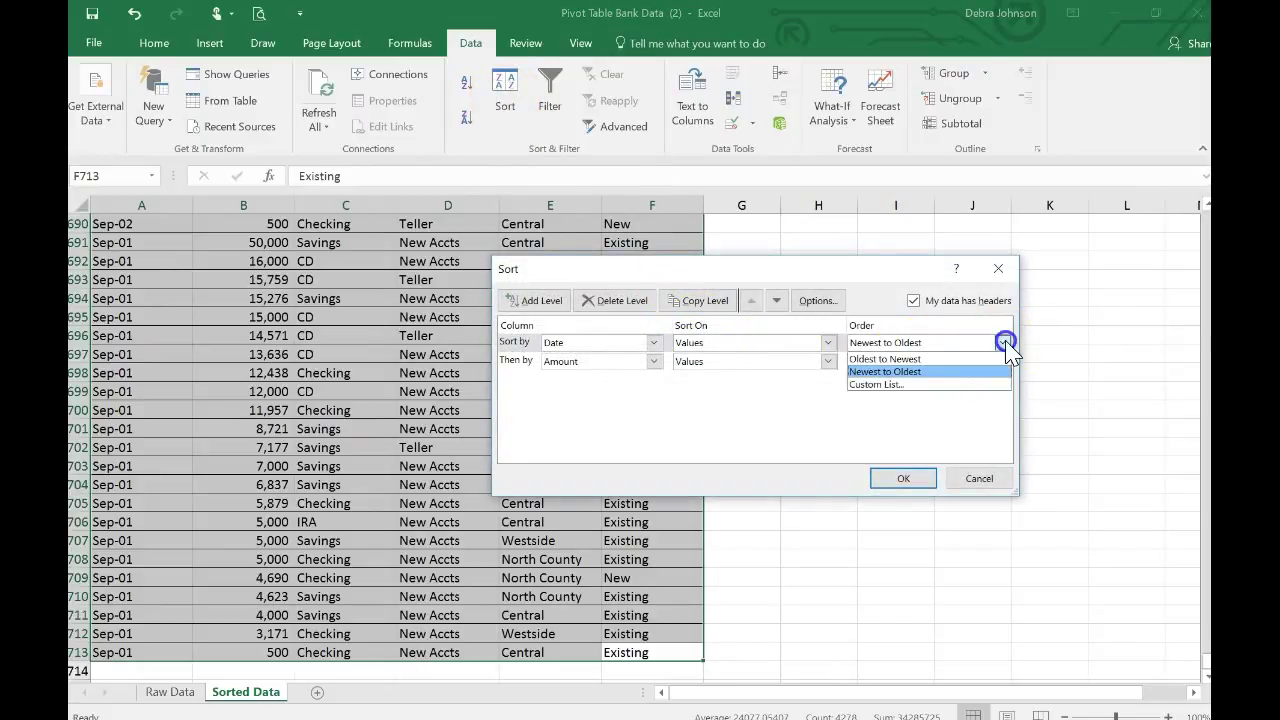
pyautogui.click(915, 359)
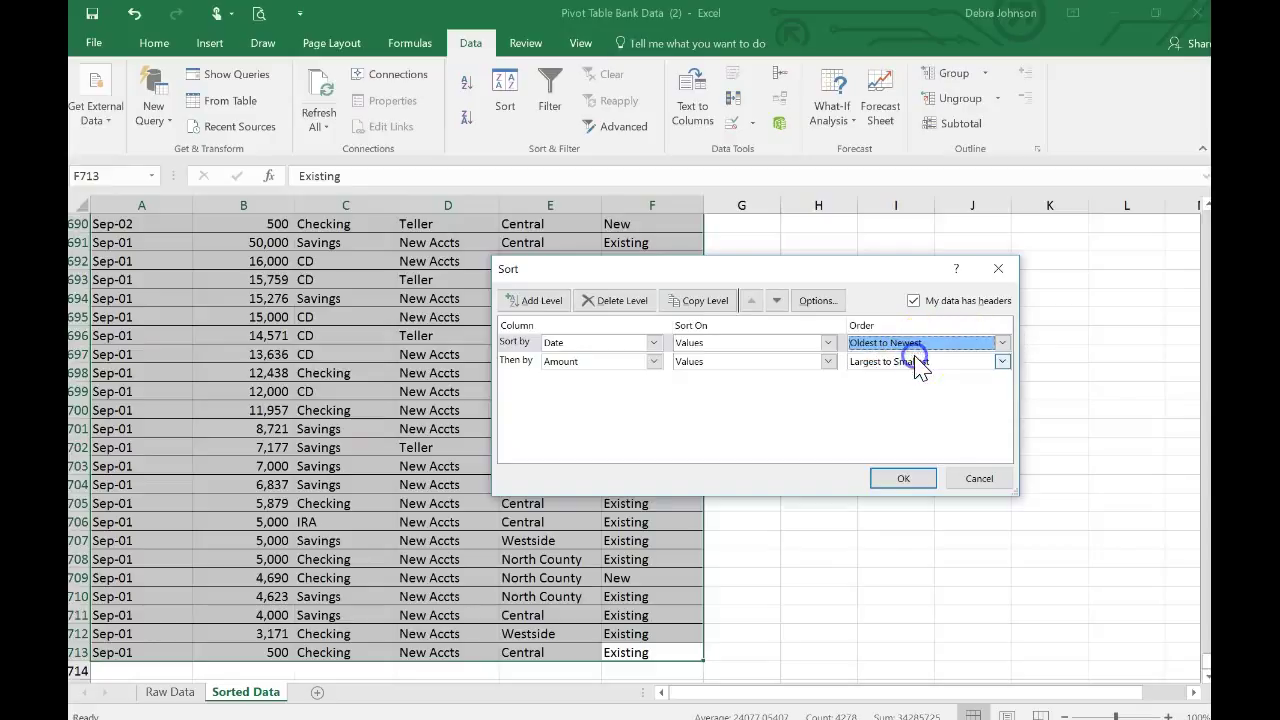
pyautogui.click(899, 479)
# Step: Examine the sorted rows from the first to the last record, checking the order of dates and the amounts within each date
pyautogui.scroll(1, 168, 511)
pyautogui.scroll(20, 168, 511)
pyautogui.scroll(20, 168, 511)
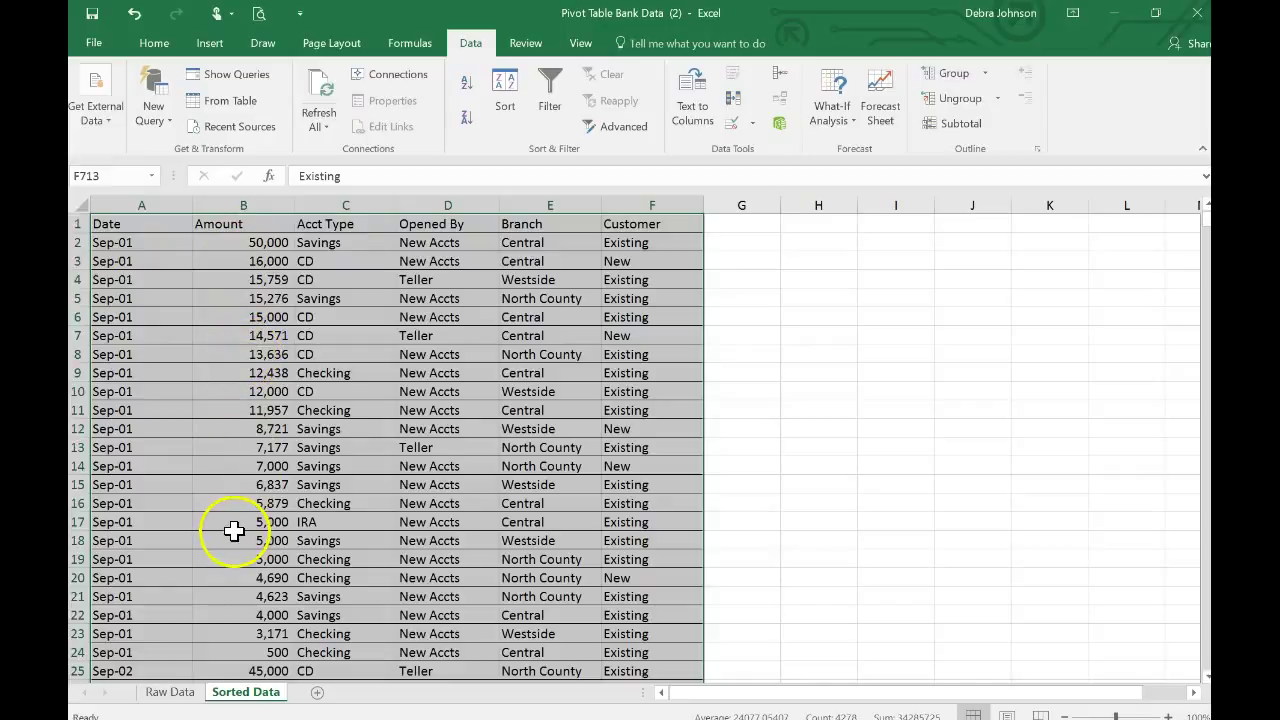
pyautogui.scroll(-2, 231, 587)
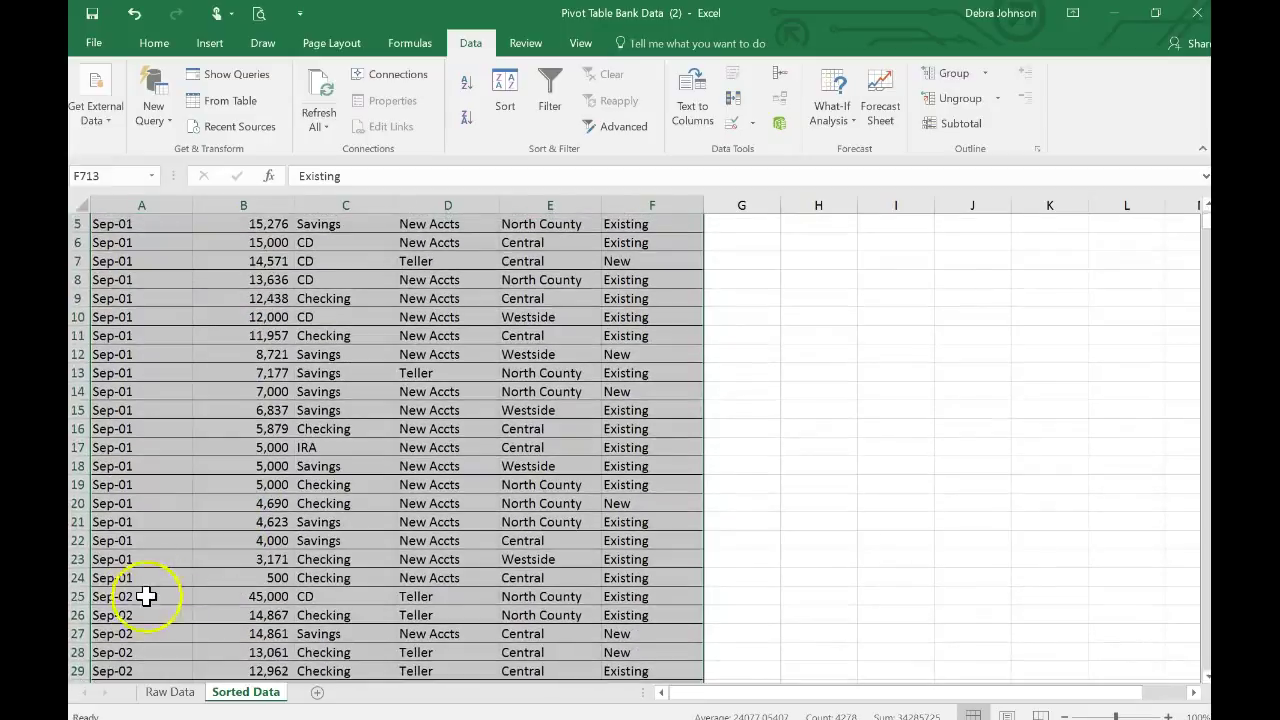
pyautogui.scroll(-2, 266, 600)
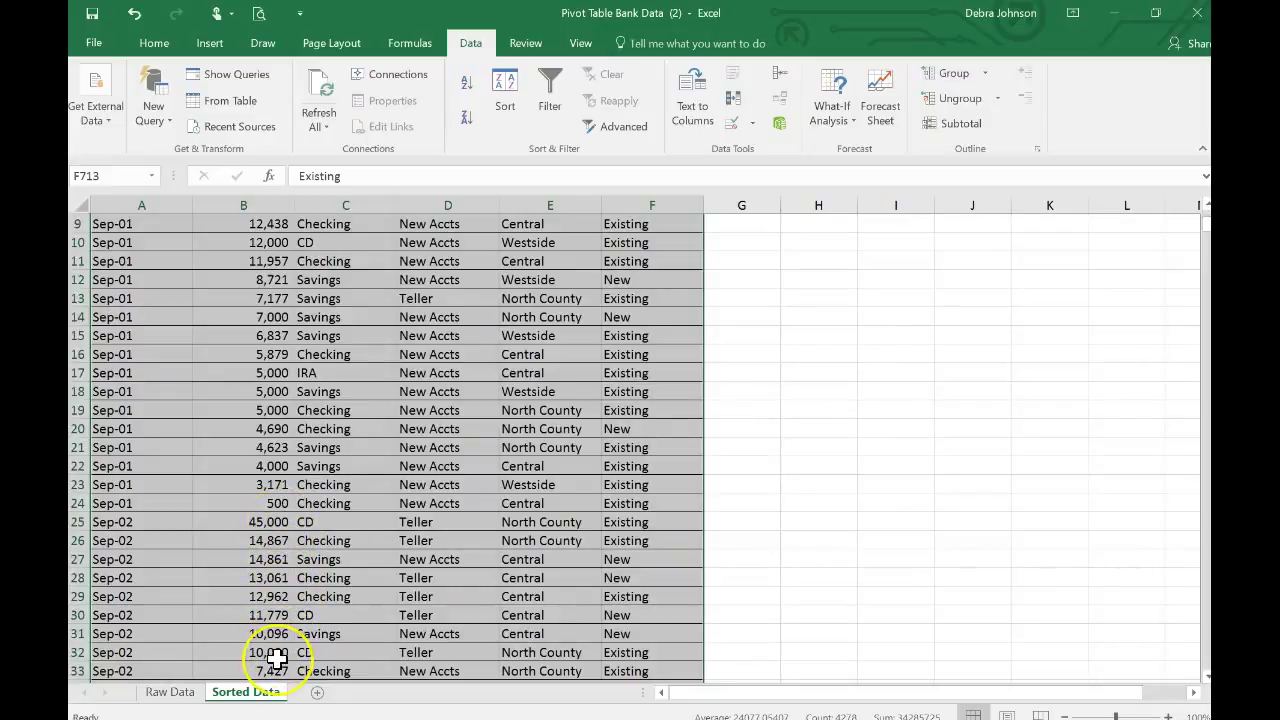
pyautogui.scroll(-20, 277, 658)
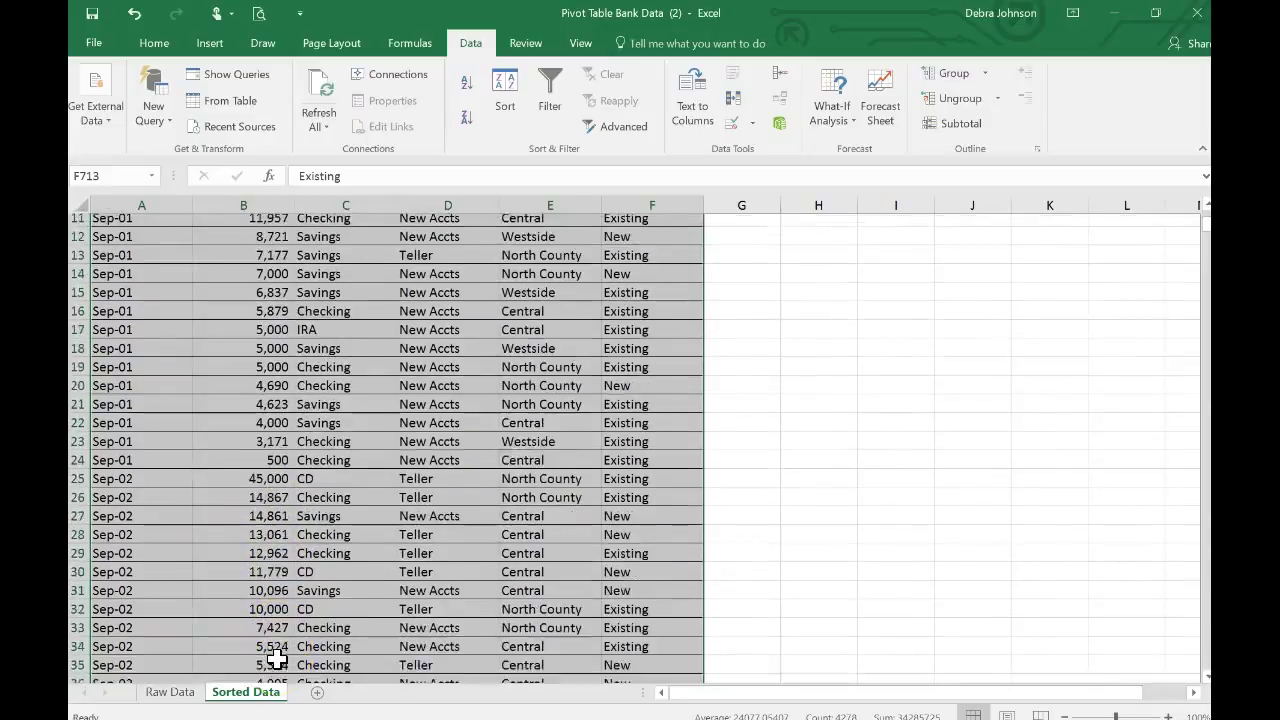
pyautogui.scroll(-20, 277, 658)
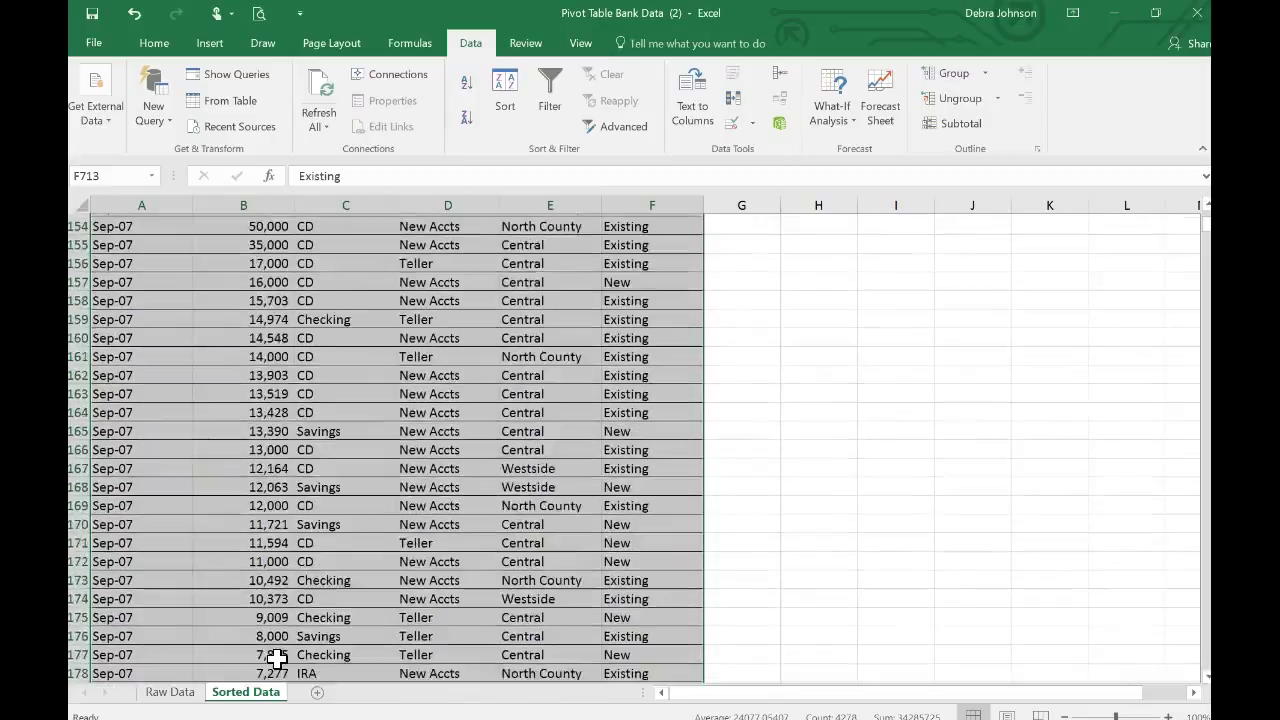
pyautogui.scroll(-20, 277, 658)
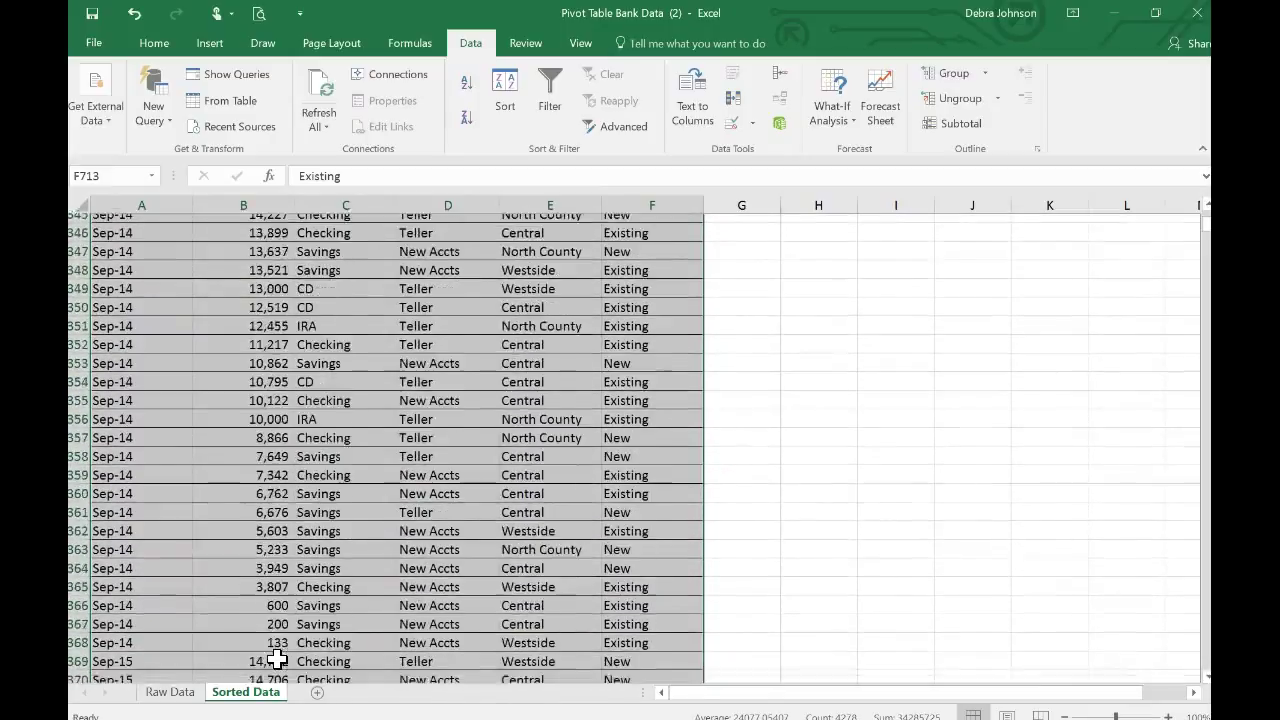
pyautogui.scroll(-20, 277, 658)
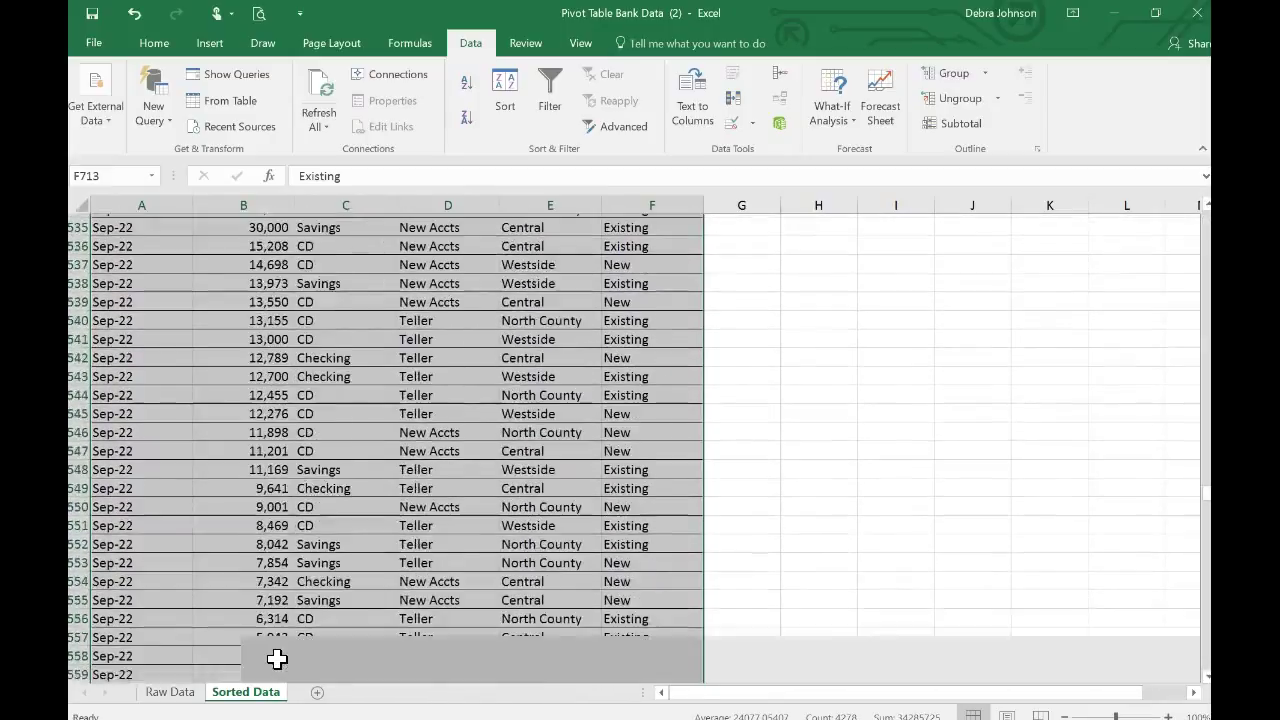
pyautogui.scroll(-8, 277, 658)
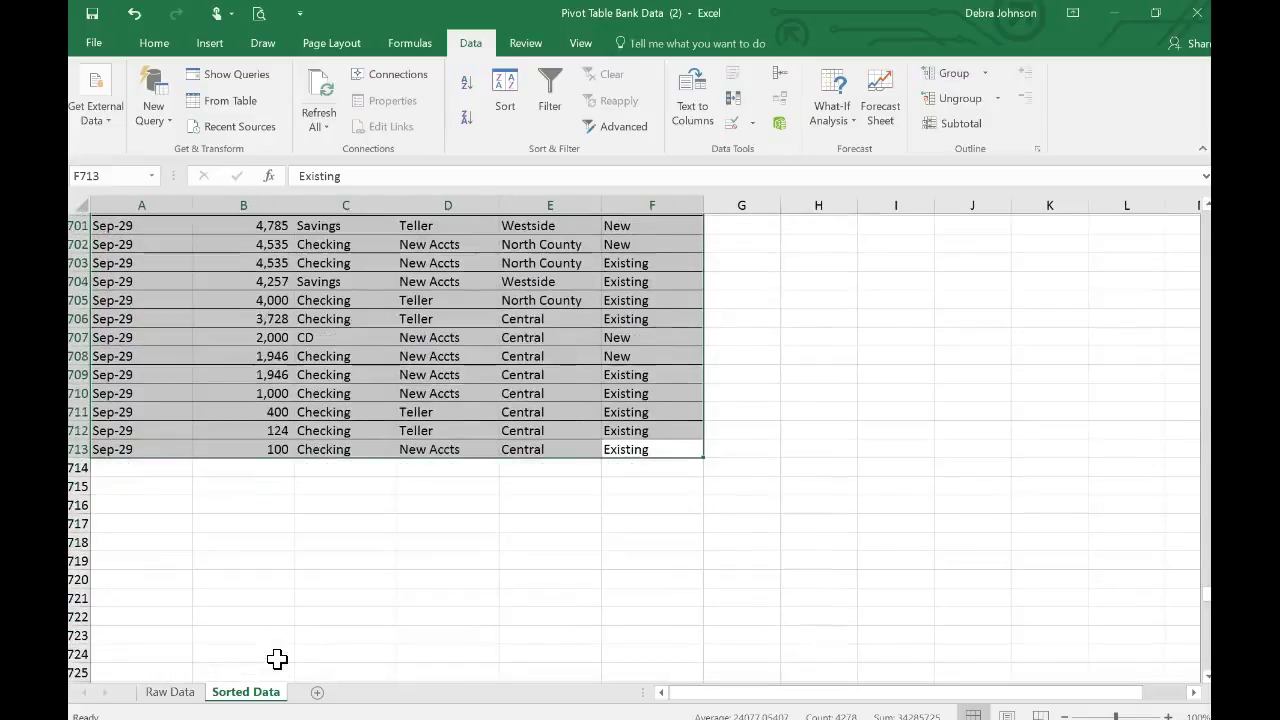
# Step: Total the Amount column in cell B714 with an AutoSum of B2:B713
pyautogui.click(260, 464)
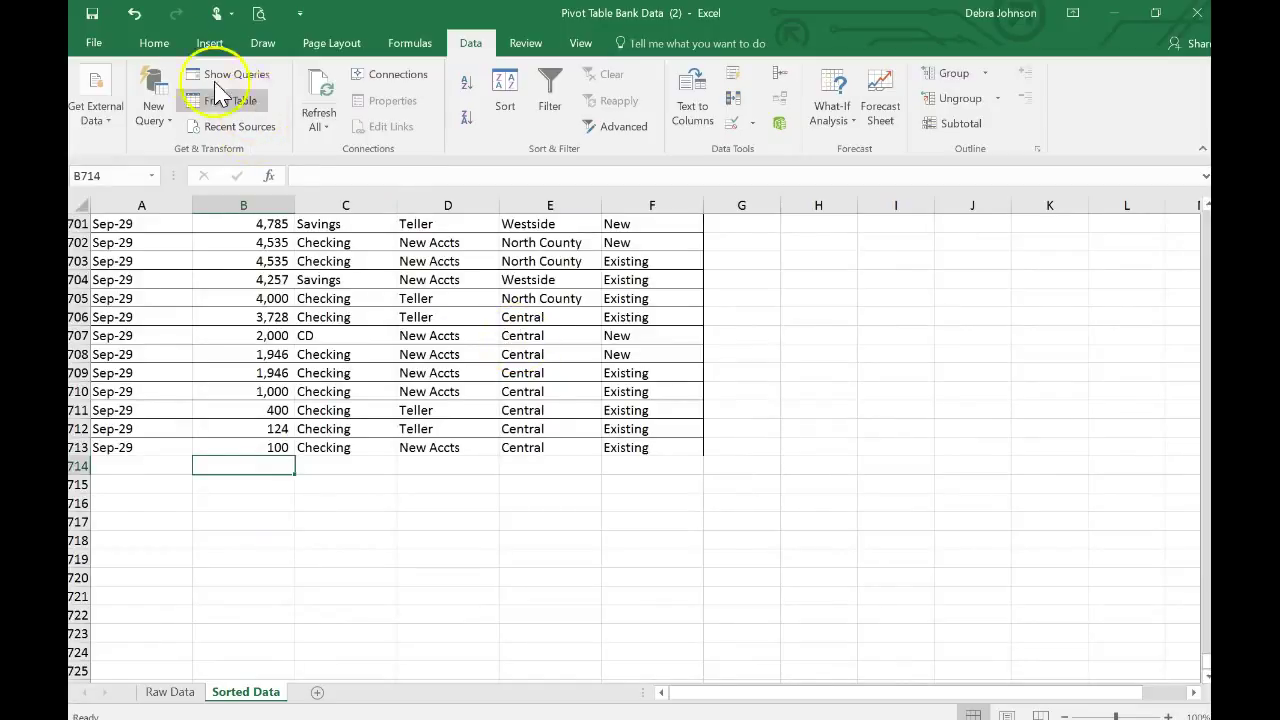
pyautogui.click(158, 48)
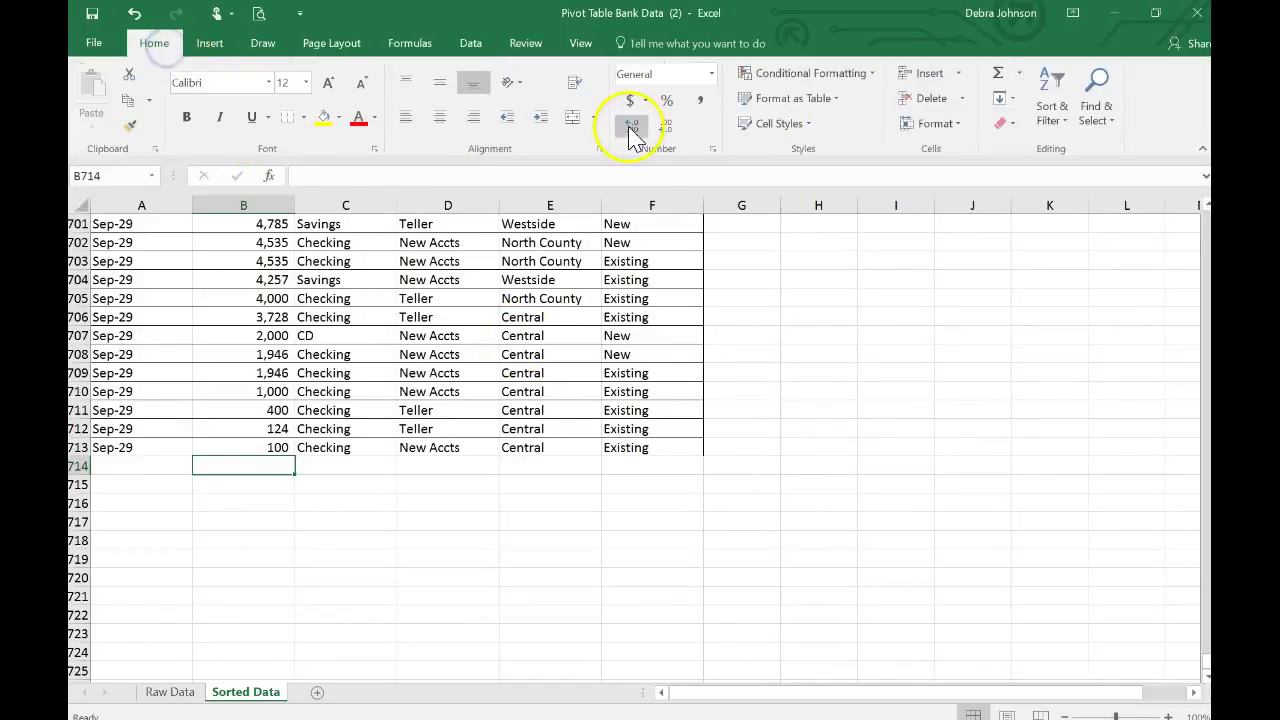
pyautogui.click(997, 76)
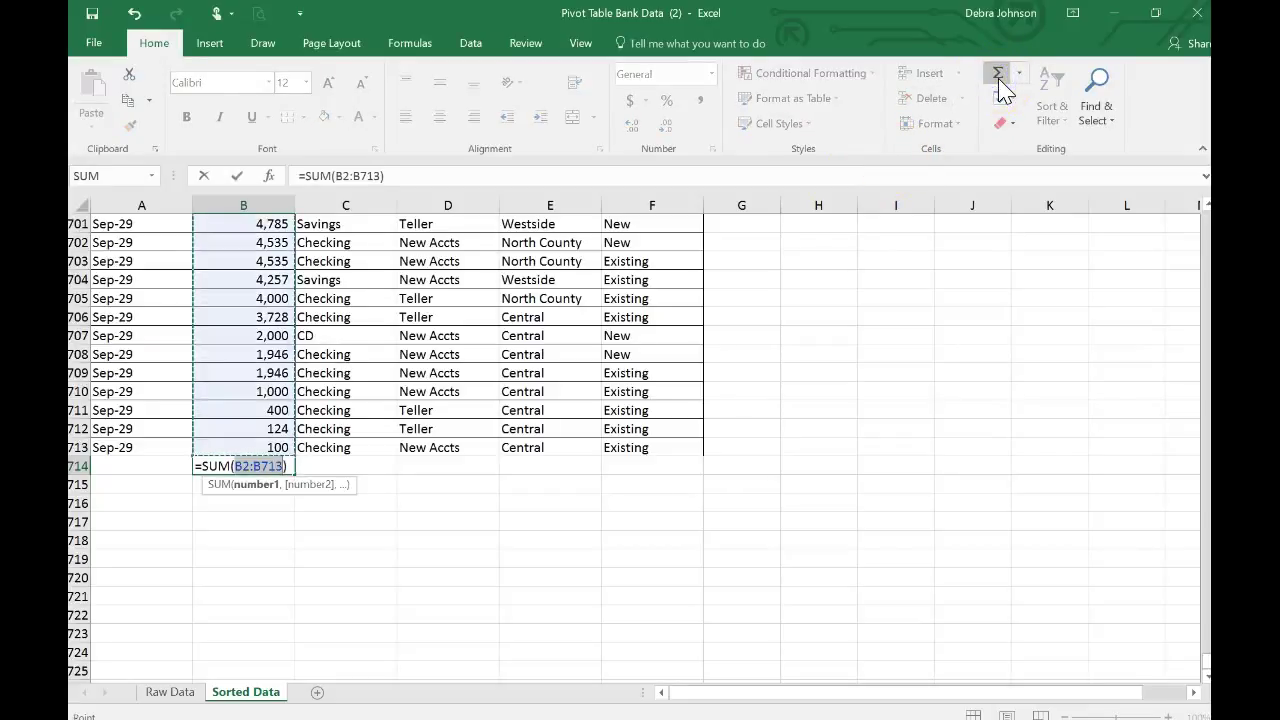
pyautogui.press('Return')
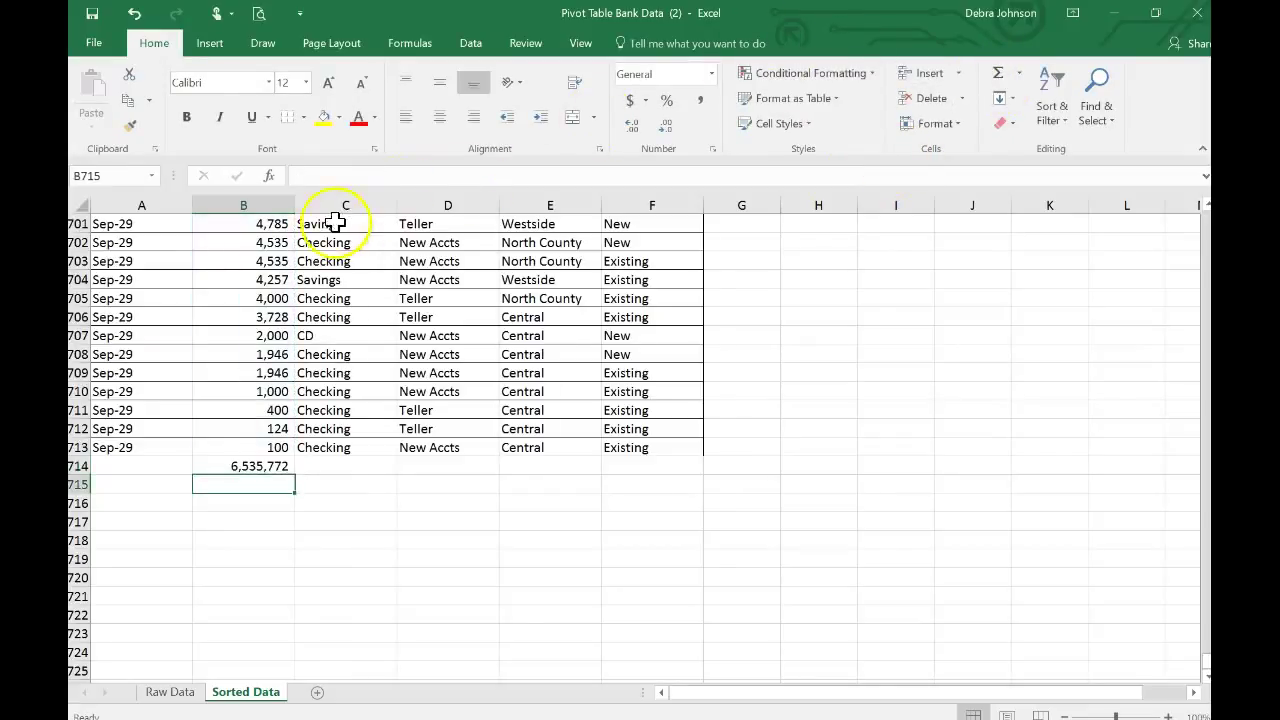
# Step: Format the whole Amount column B with the comma style, showing two decimal places
pyautogui.click(271, 197)
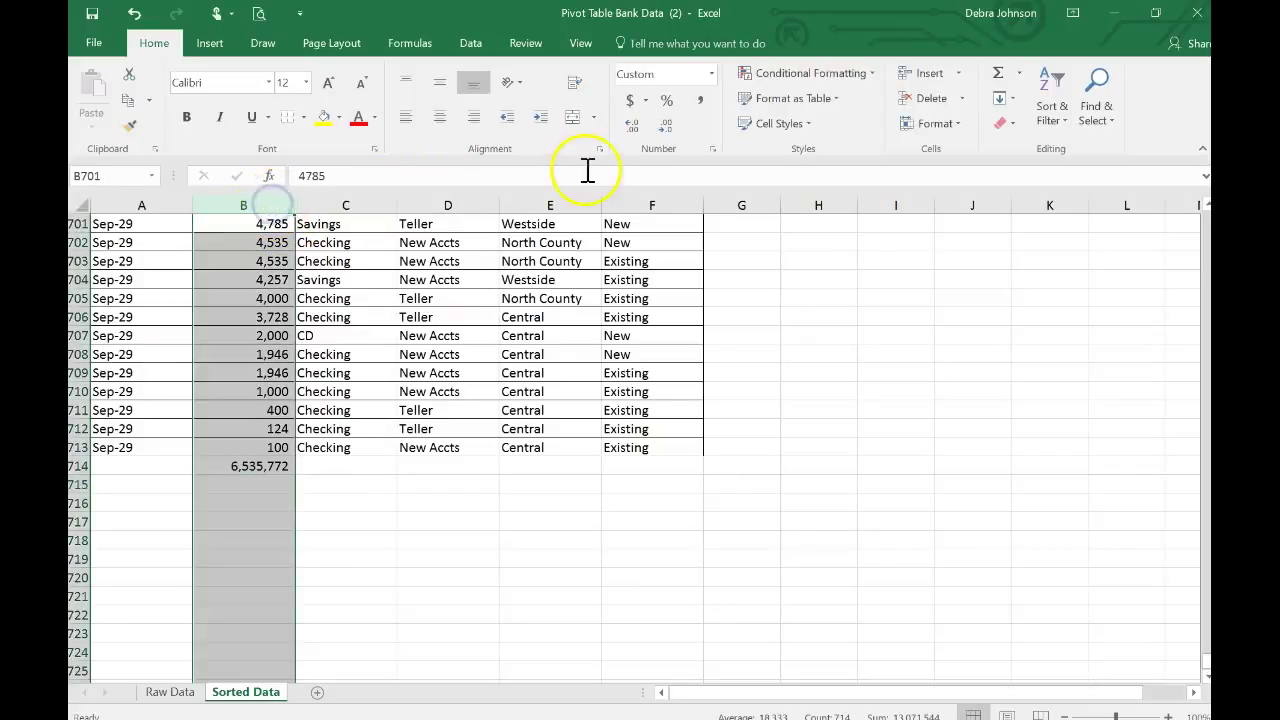
pyautogui.click(701, 101)
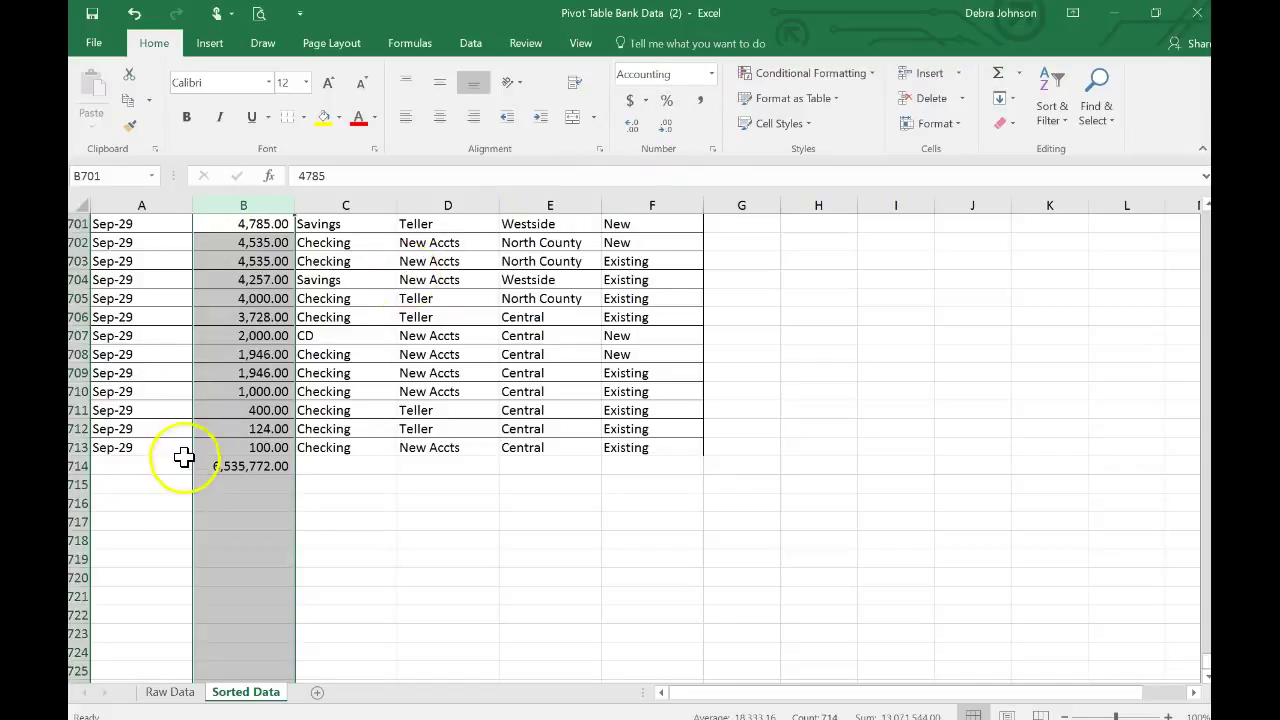
pyautogui.click(268, 513)
pyautogui.click(268, 516)
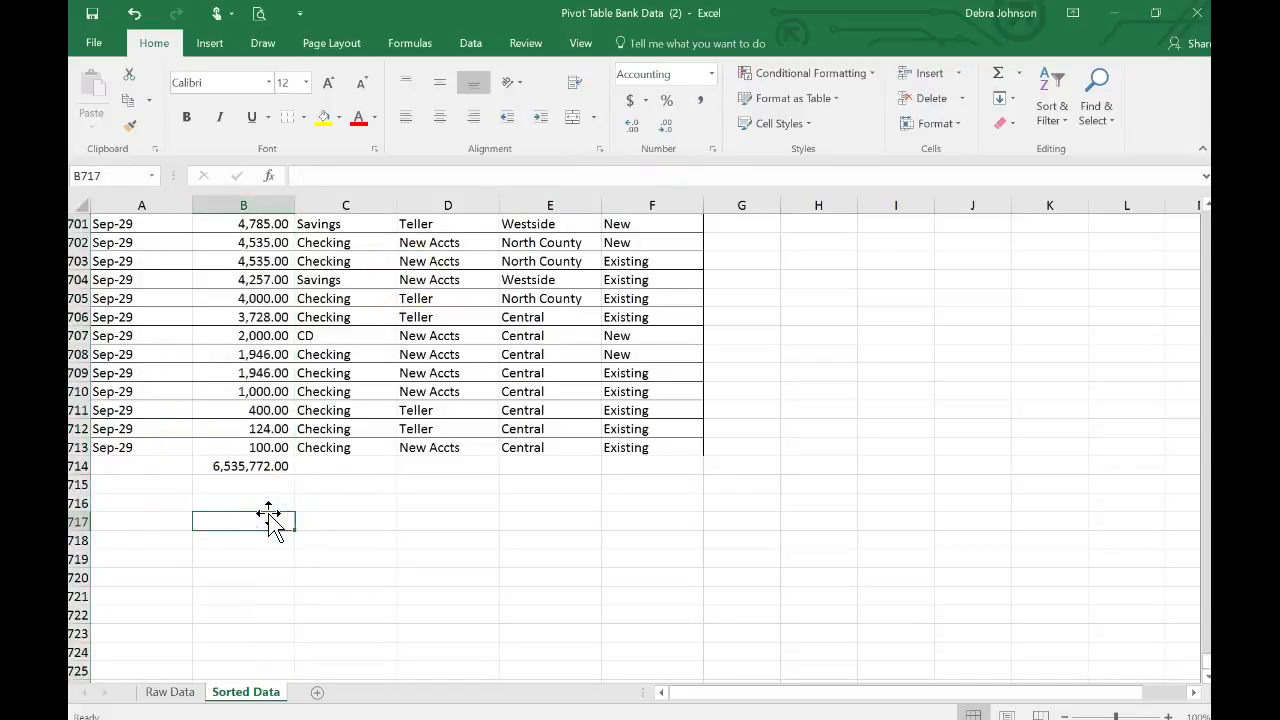
# Step: Apply a Top and Thick Bottom Border to the total in cell B714
pyautogui.click(252, 464)
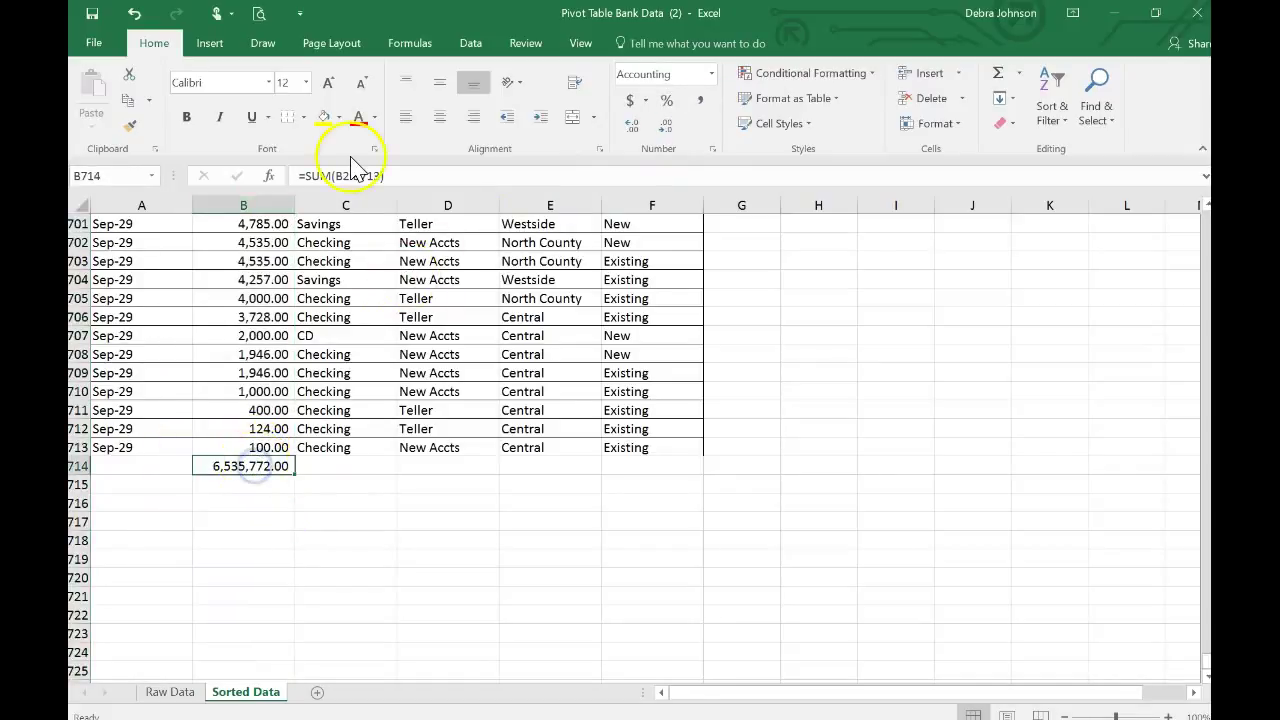
pyautogui.click(305, 117)
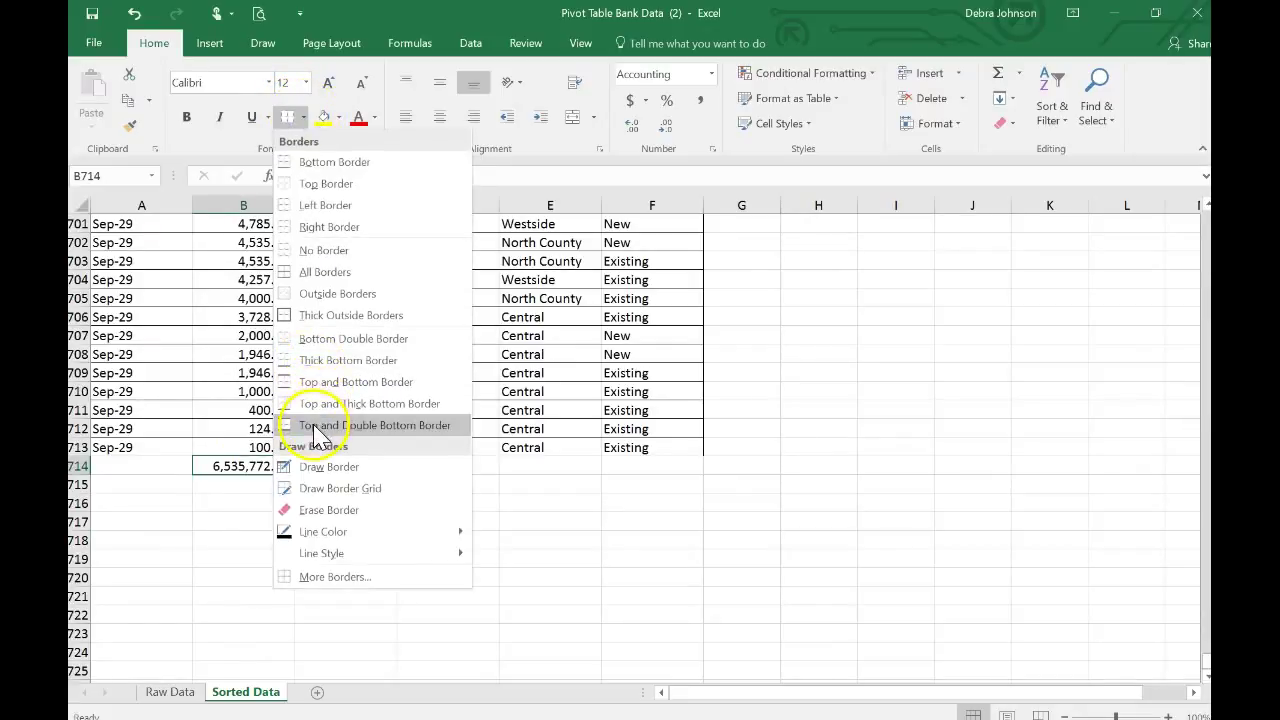
pyautogui.click(320, 403)
pyautogui.click(820, 480)
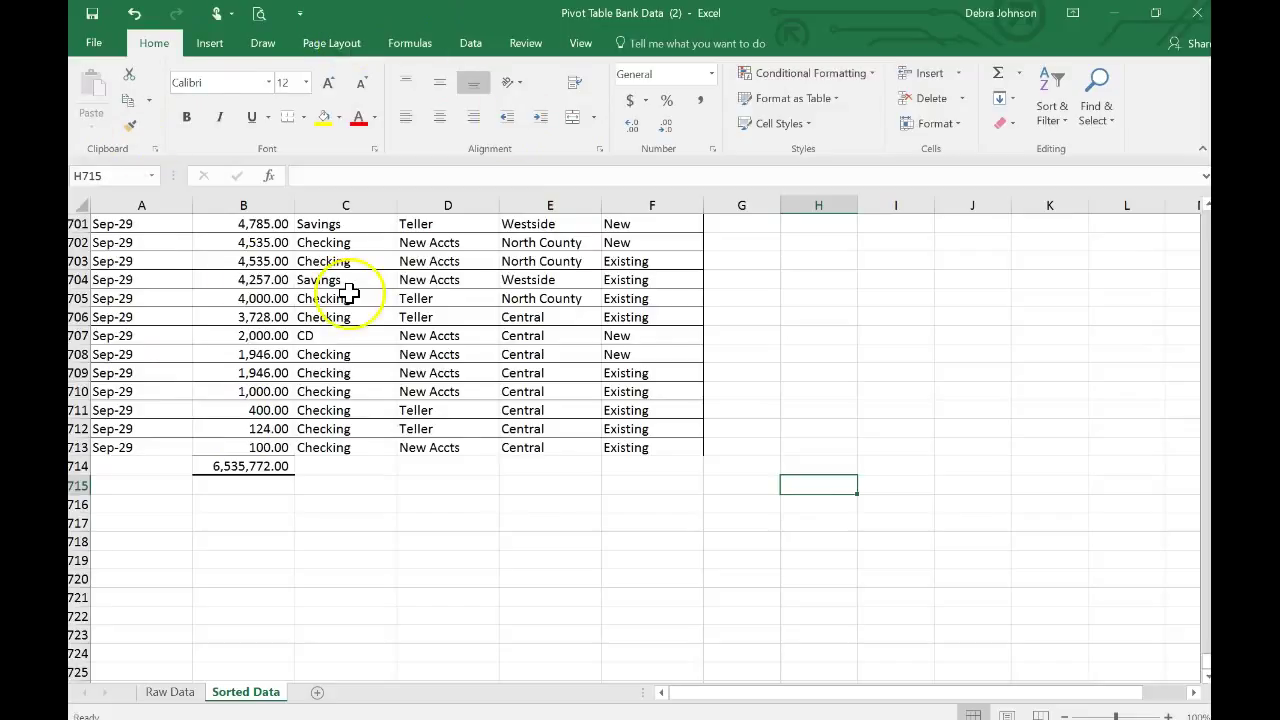
# Step: Insert two blank rows above the header row at the start of the Sorted Data sheet
pyautogui.scroll(10, 388, 300)
pyautogui.scroll(20, 388, 305)
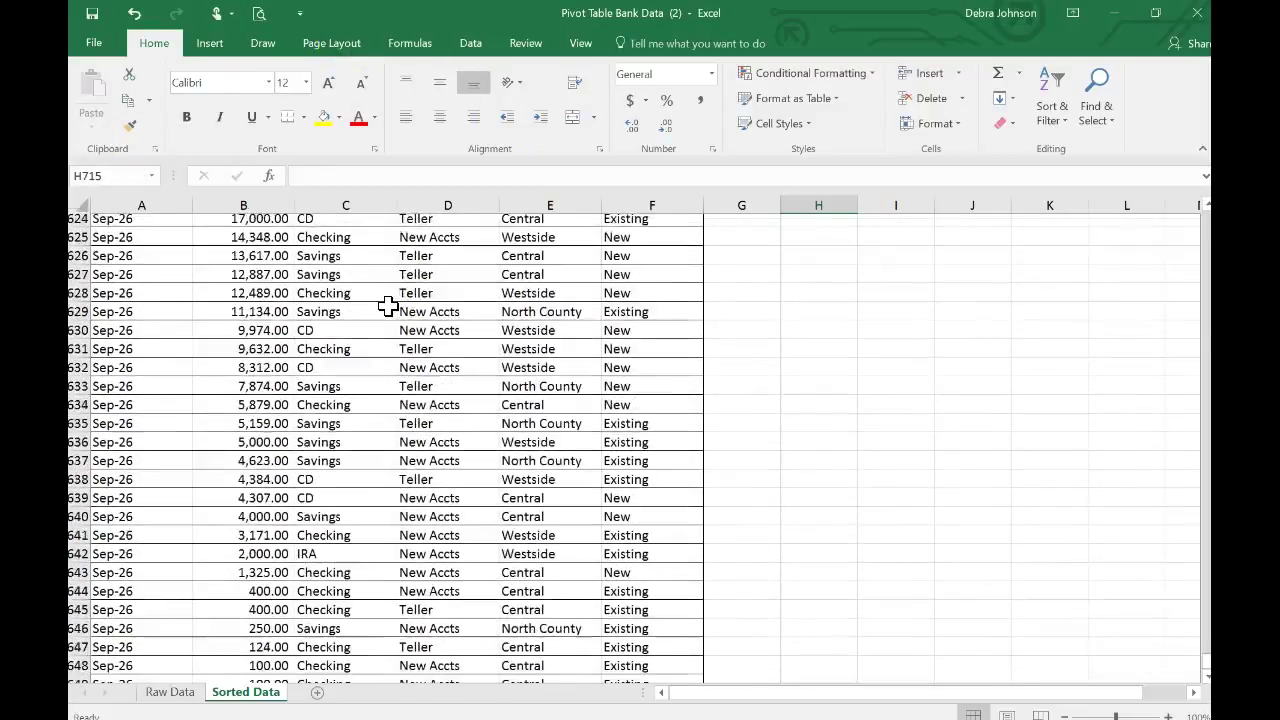
pyautogui.scroll(20, 388, 305)
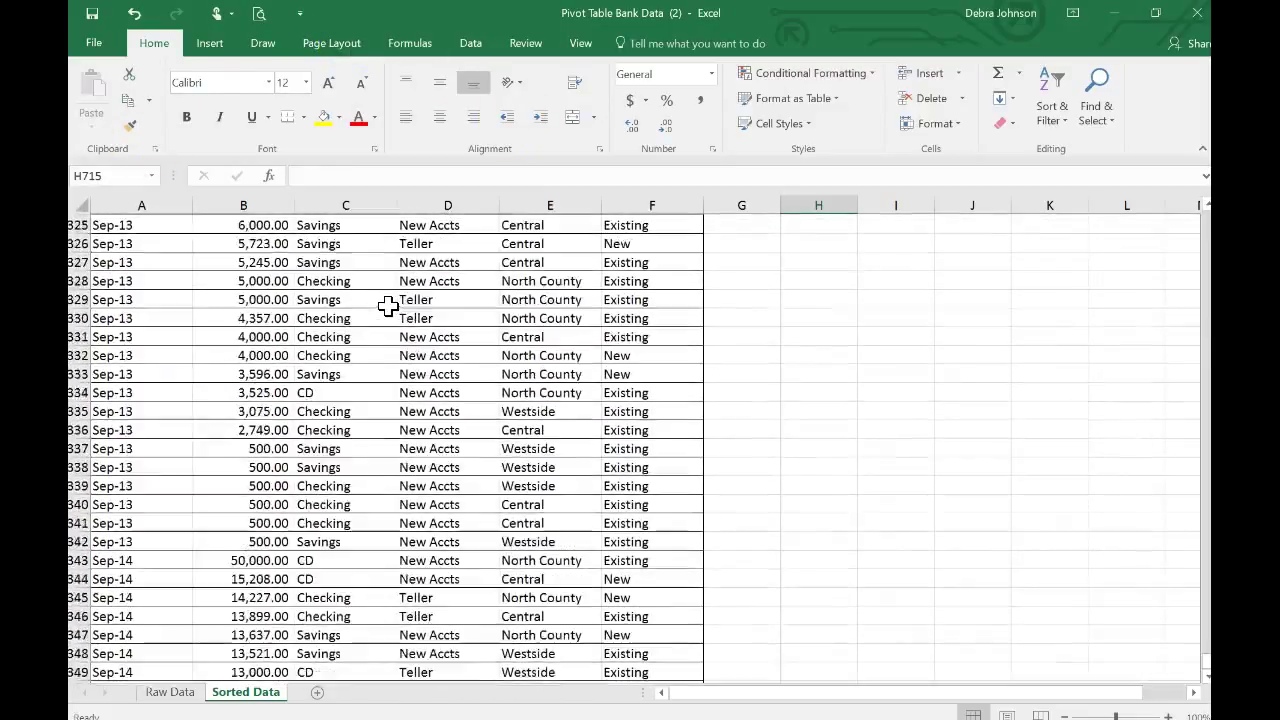
pyautogui.scroll(6, 388, 305)
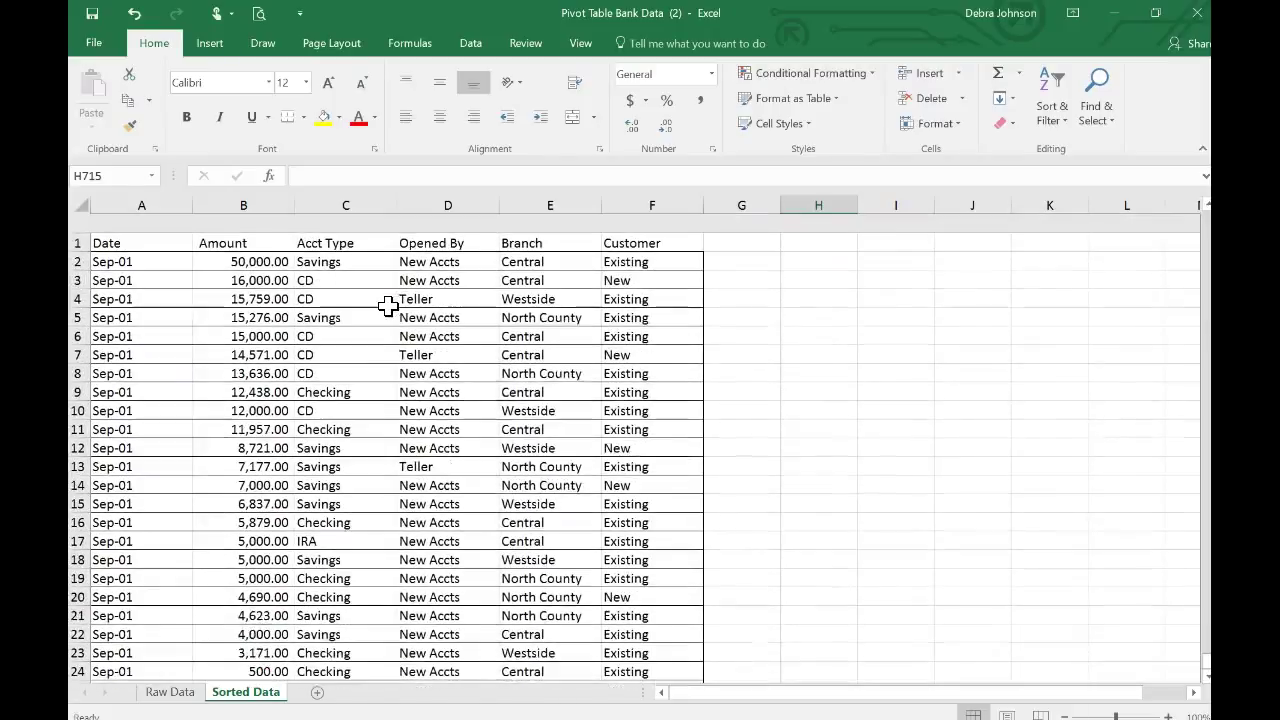
pyautogui.click(110, 224)
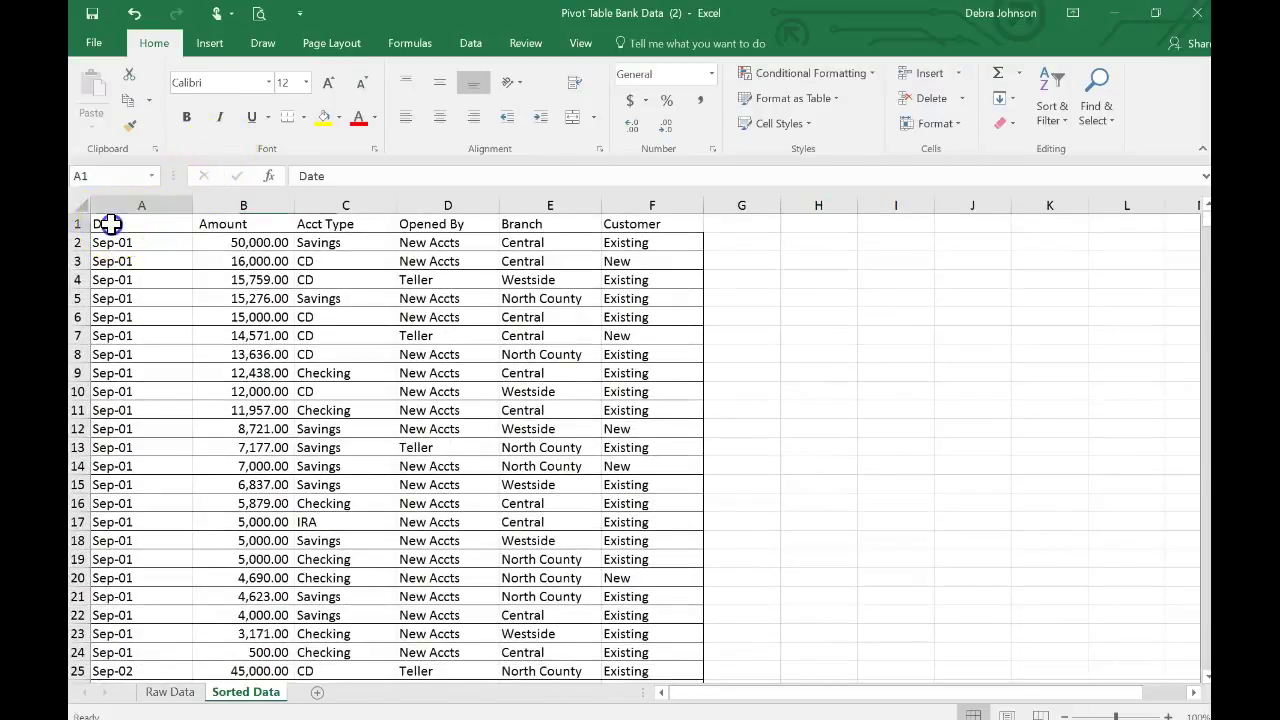
pyautogui.click(957, 74)
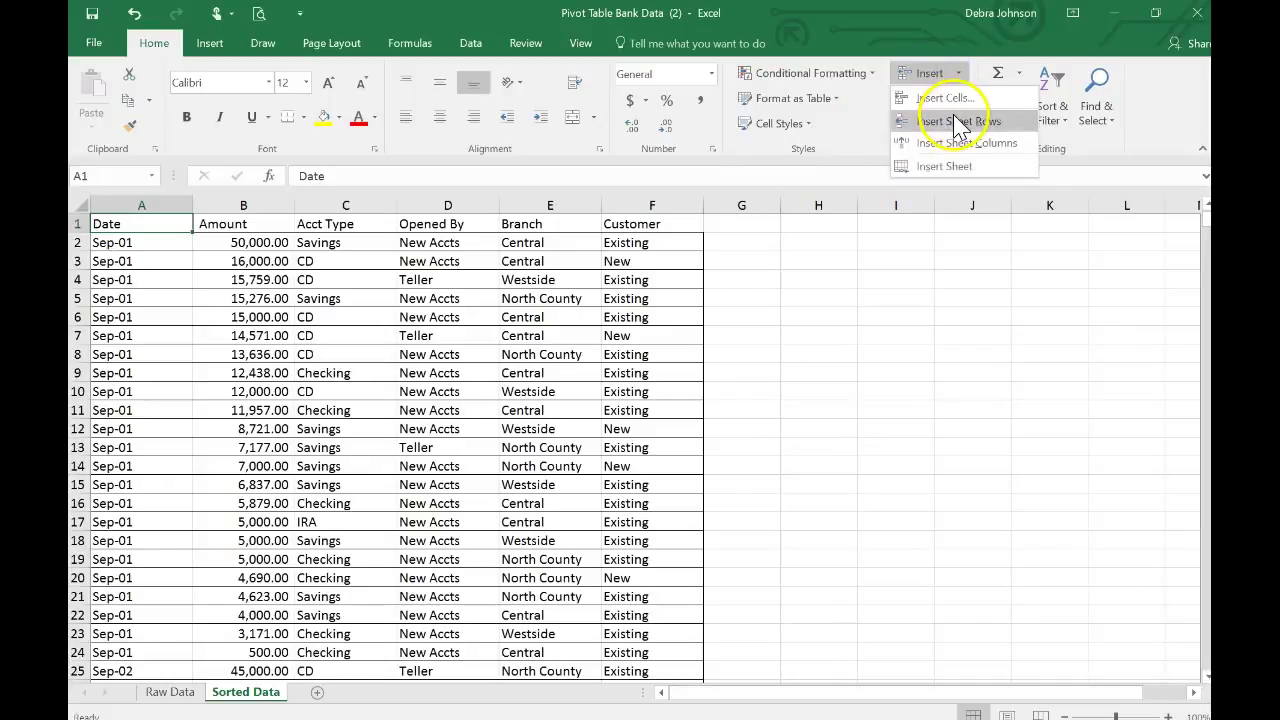
pyautogui.click(958, 121)
pyautogui.click(966, 74)
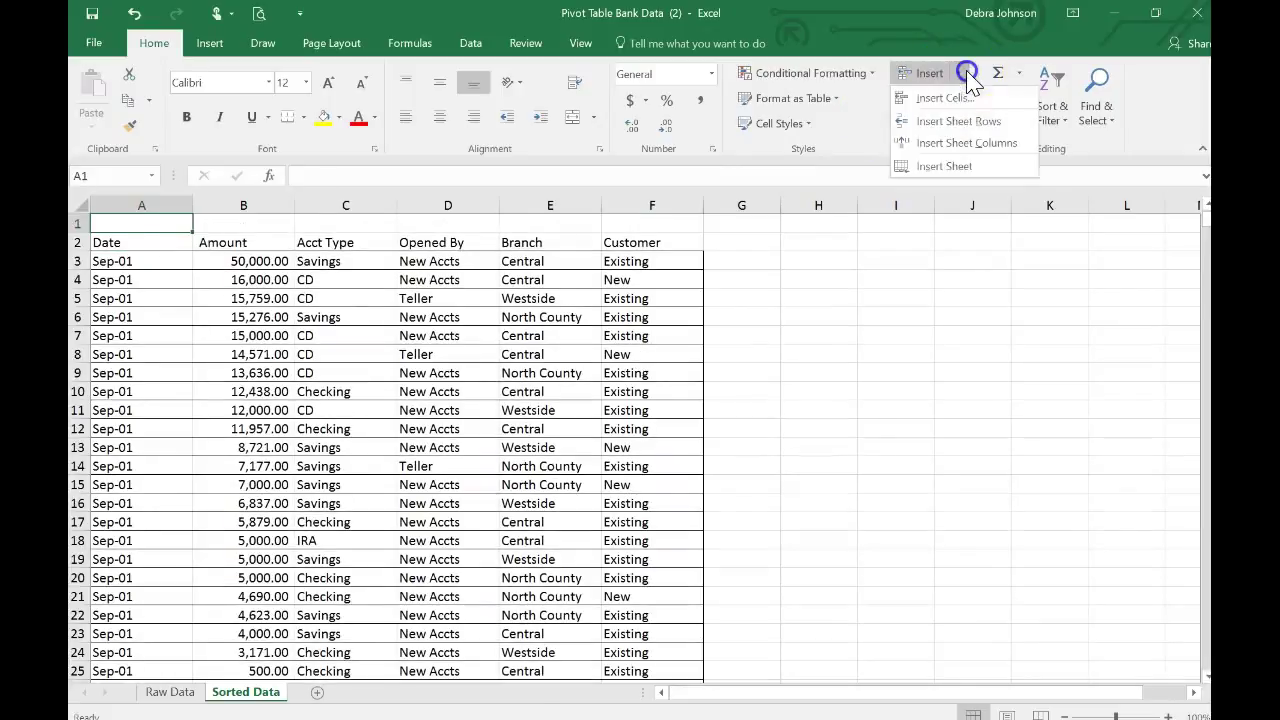
pyautogui.click(962, 121)
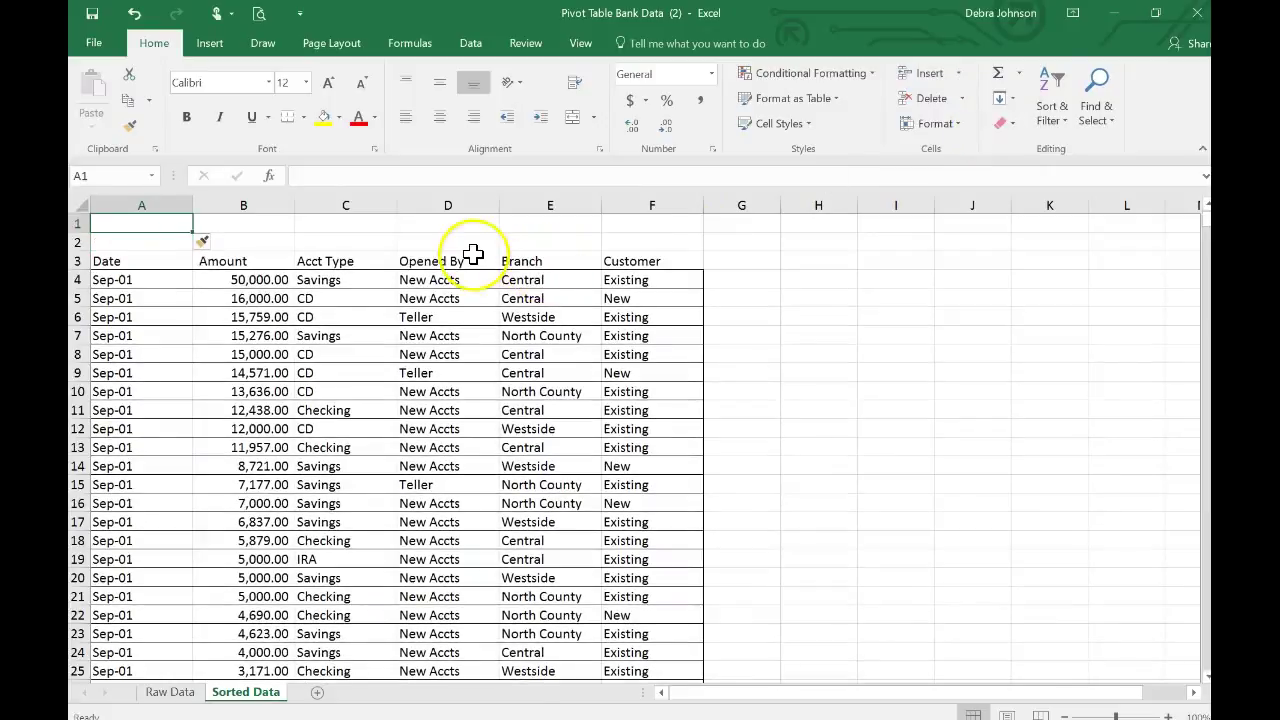
# Step: Enter "This sort is by Date and by Amount: (Date is oldest to newest & Amount is Highest to Lowest." in cell A1
pyautogui.write('T')
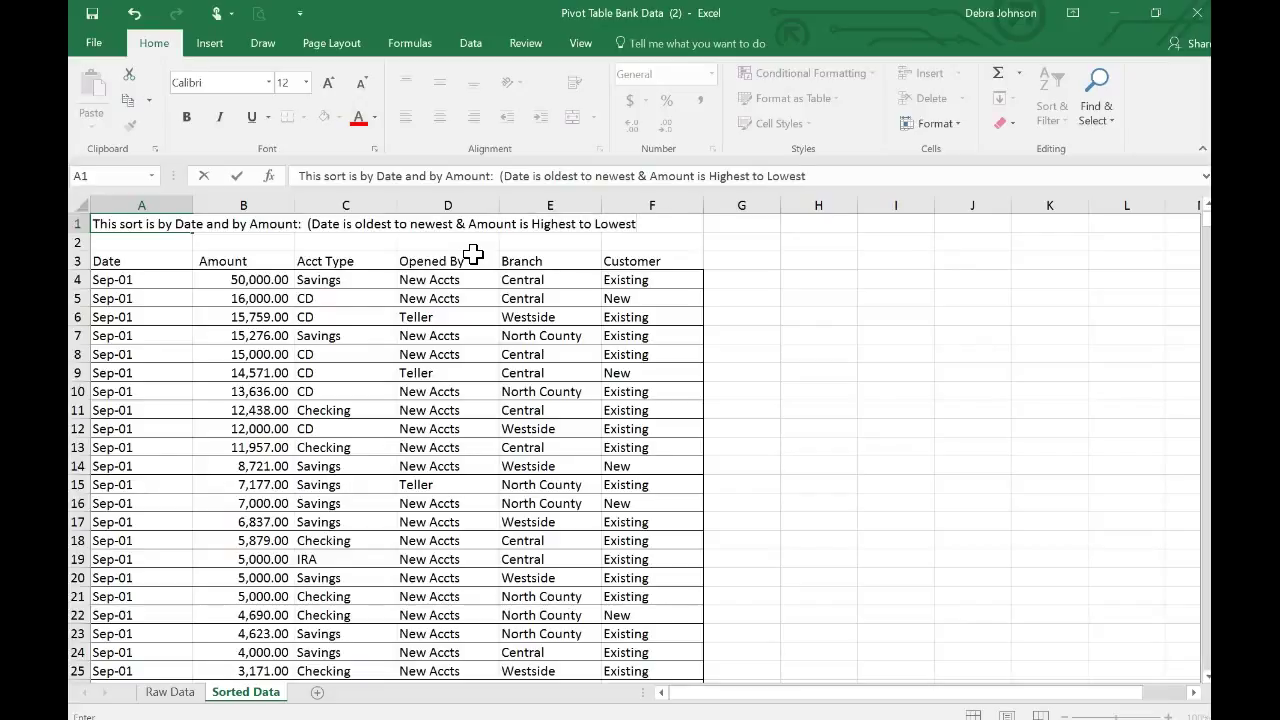
pyautogui.write('.')
pyautogui.press('Return')
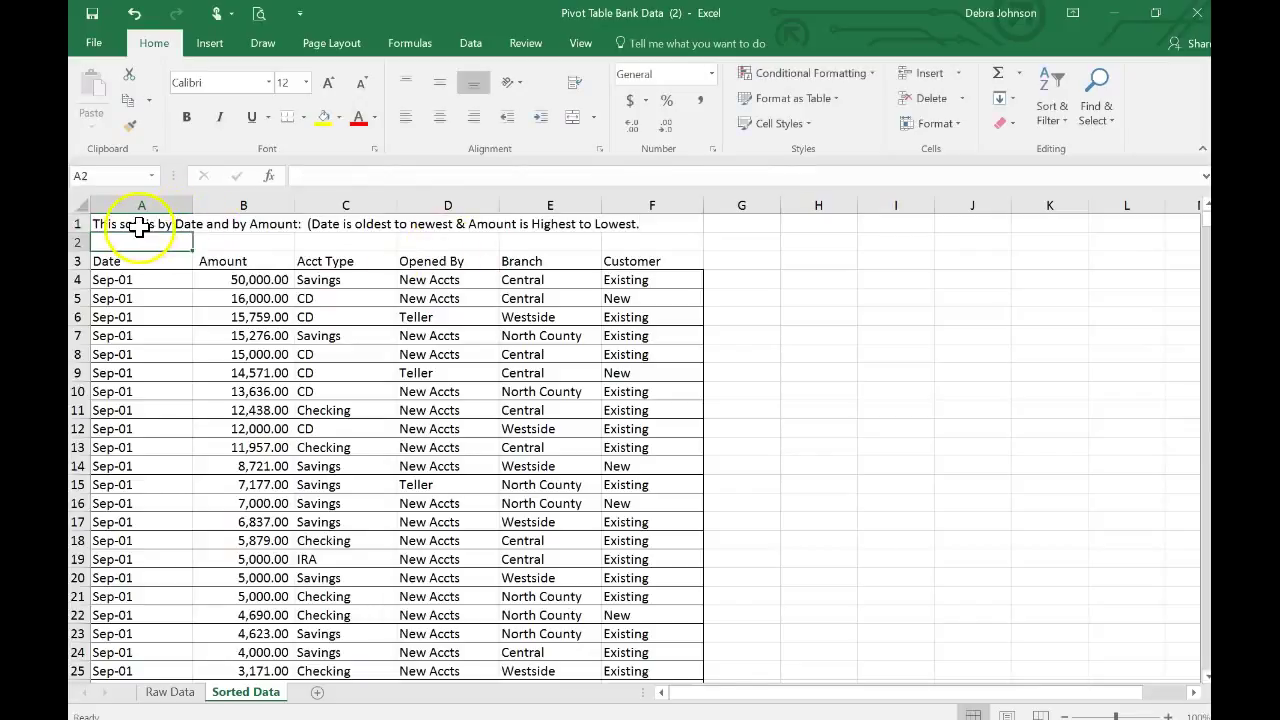
# Step: Highlight the sort note across A1:F1 with a yellow fill
pyautogui.click(188, 230)
pyautogui.moveTo(188, 230); pyautogui.dragTo(670, 228)
pyautogui.click(323, 117)
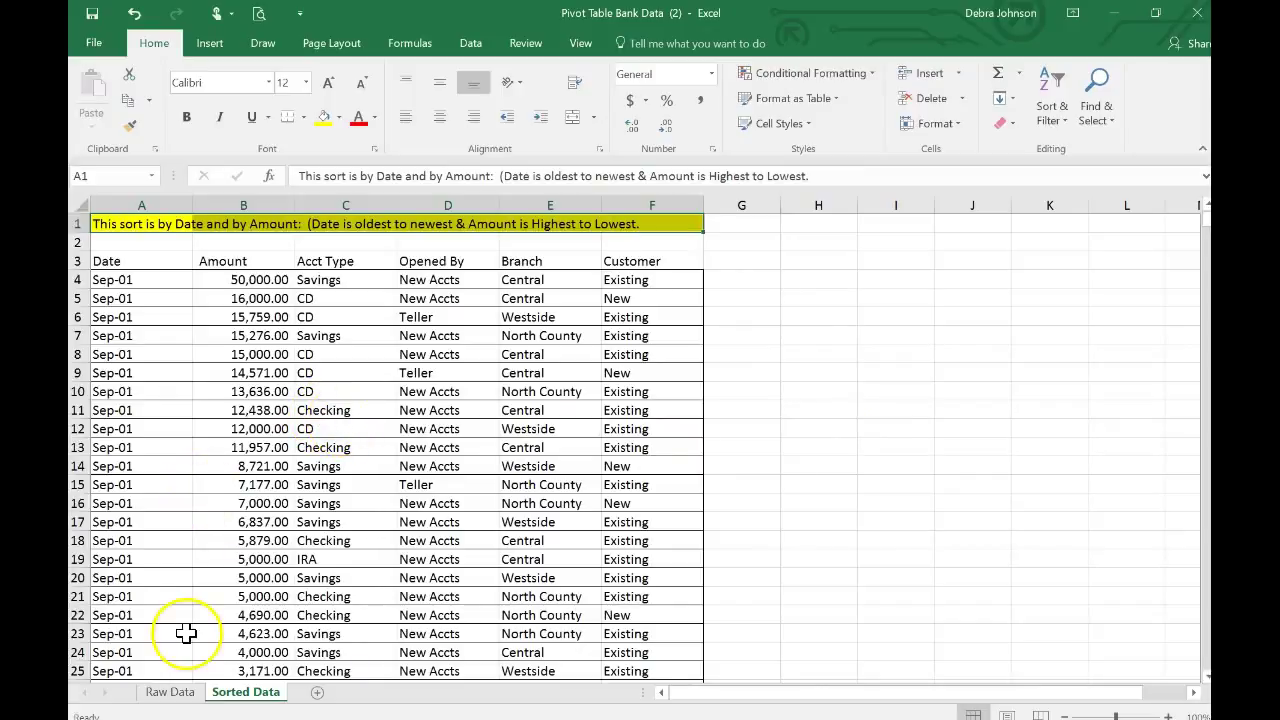
pyautogui.click(146, 668)
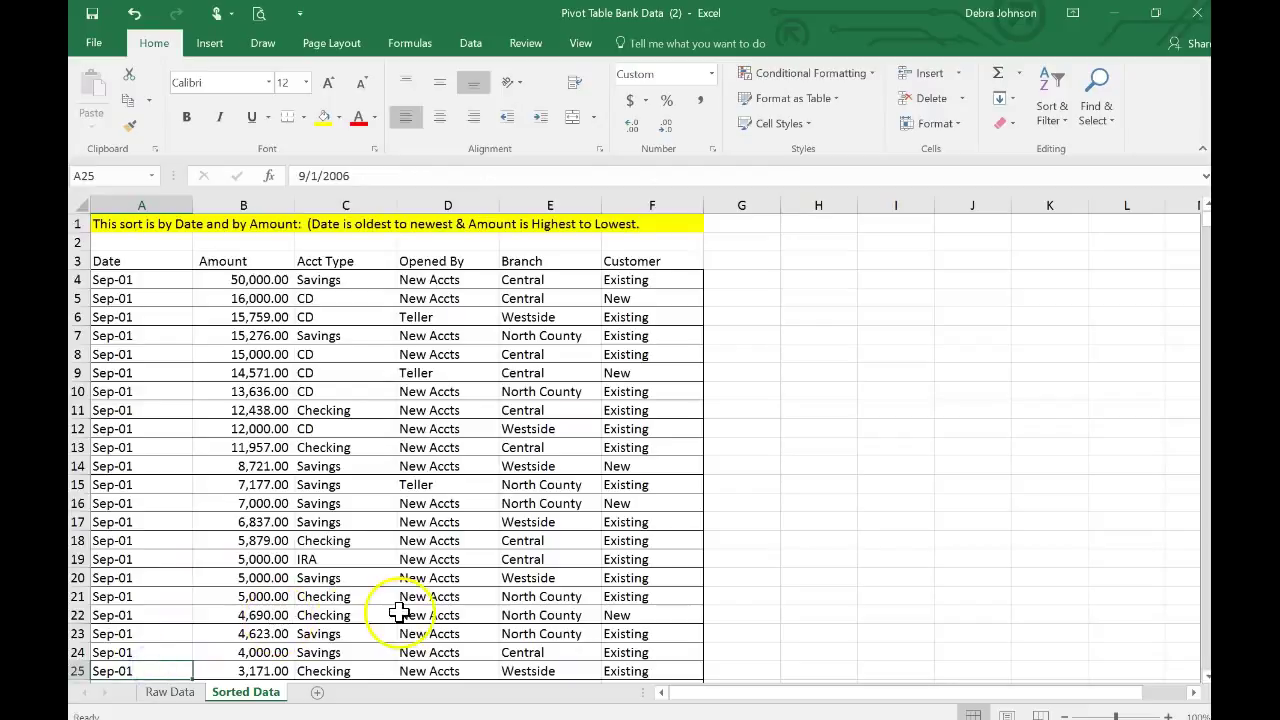
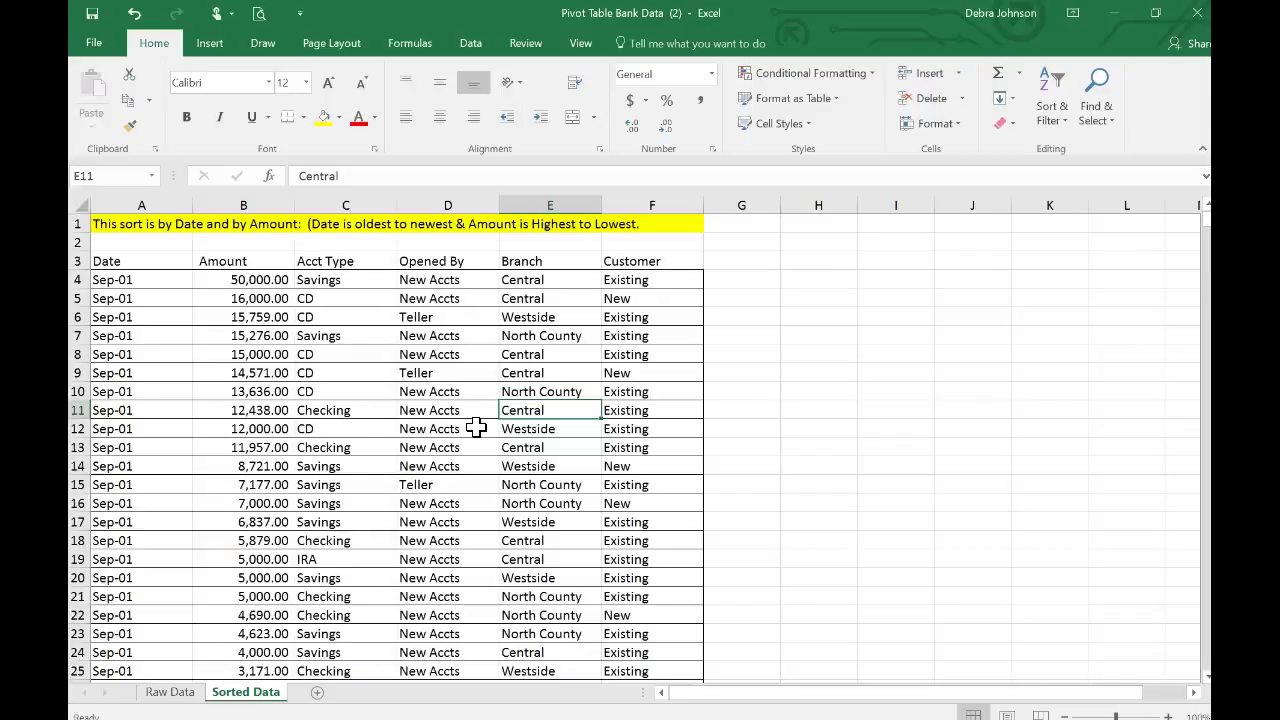
# Step: Copy the entire Raw Data sheet and paste it into a new worksheet
pyautogui.click(170, 692)
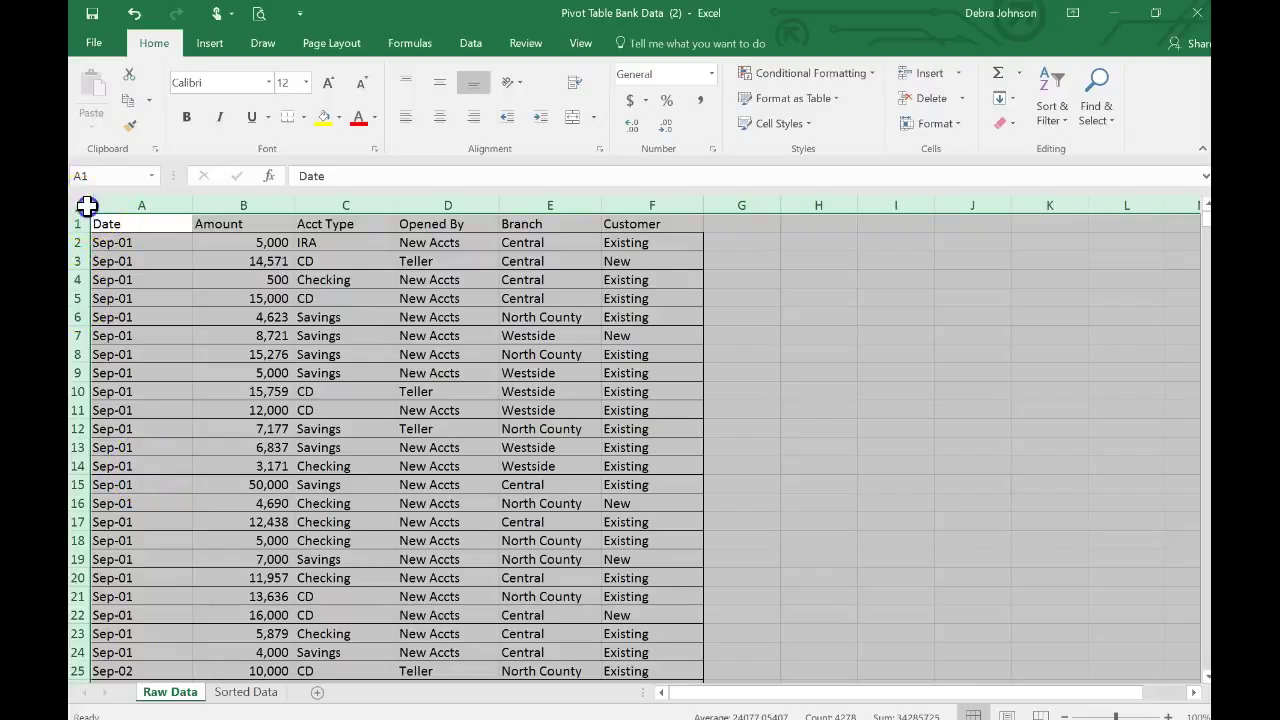
pyautogui.click(127, 100)
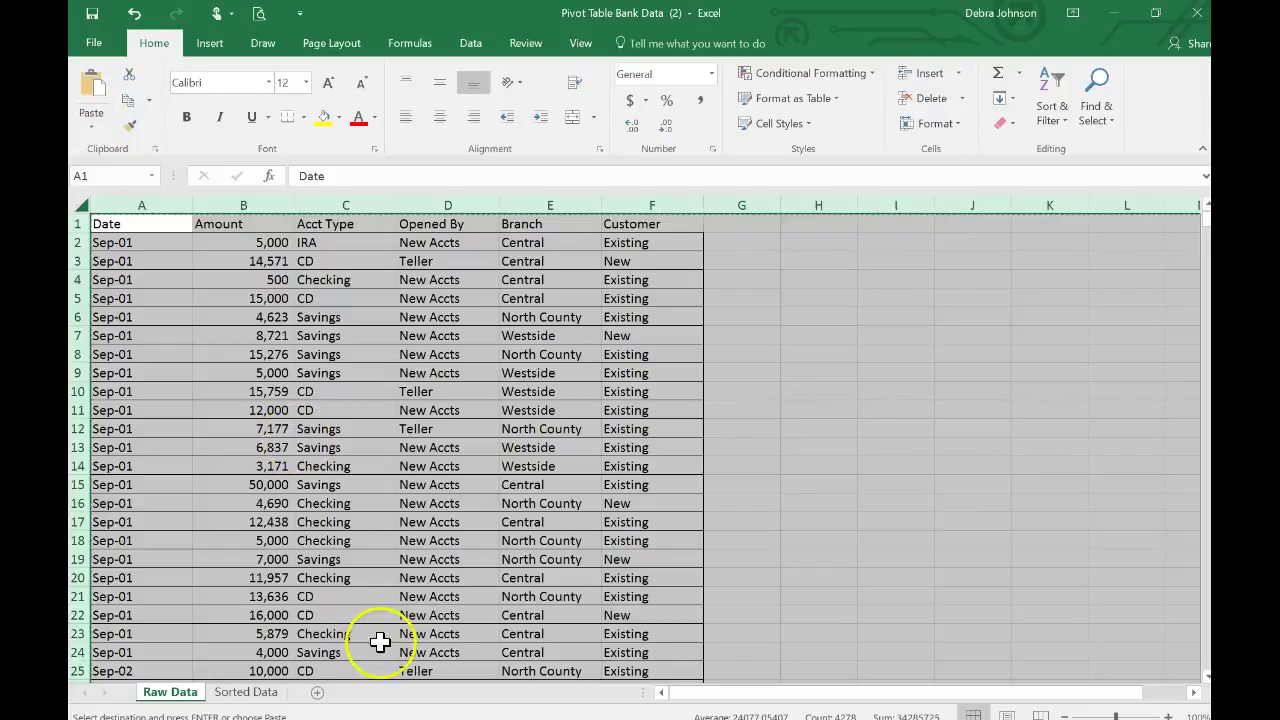
pyautogui.click(317, 692)
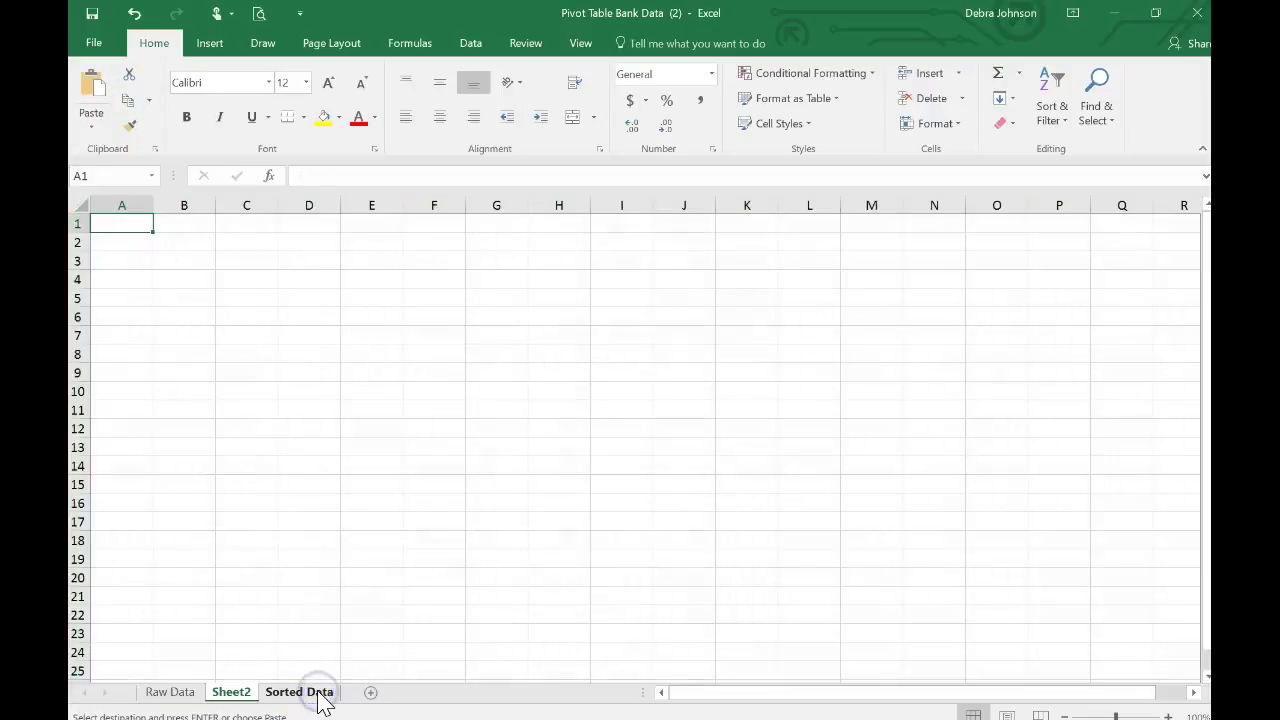
pyautogui.click(91, 86)
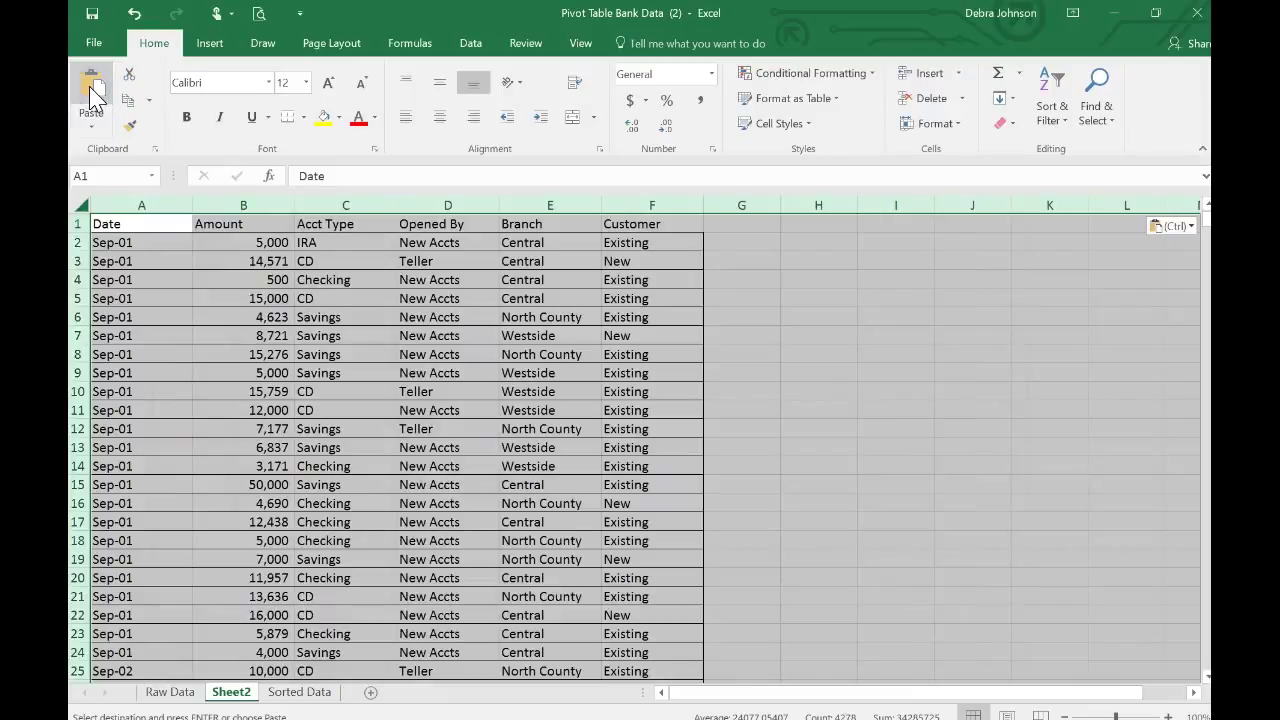
# Step: Rename the new worksheet holding the pasted copy as Table Data
pyautogui.doubleClick(247, 694)
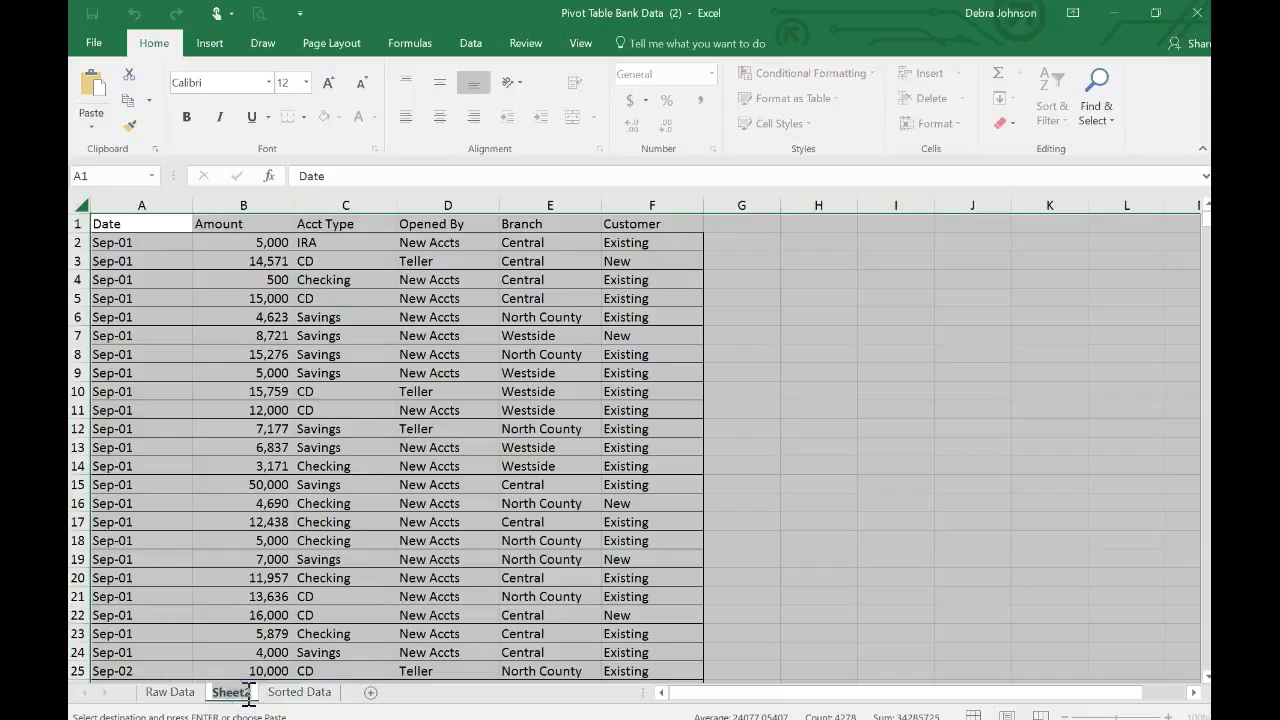
pyautogui.write('T')
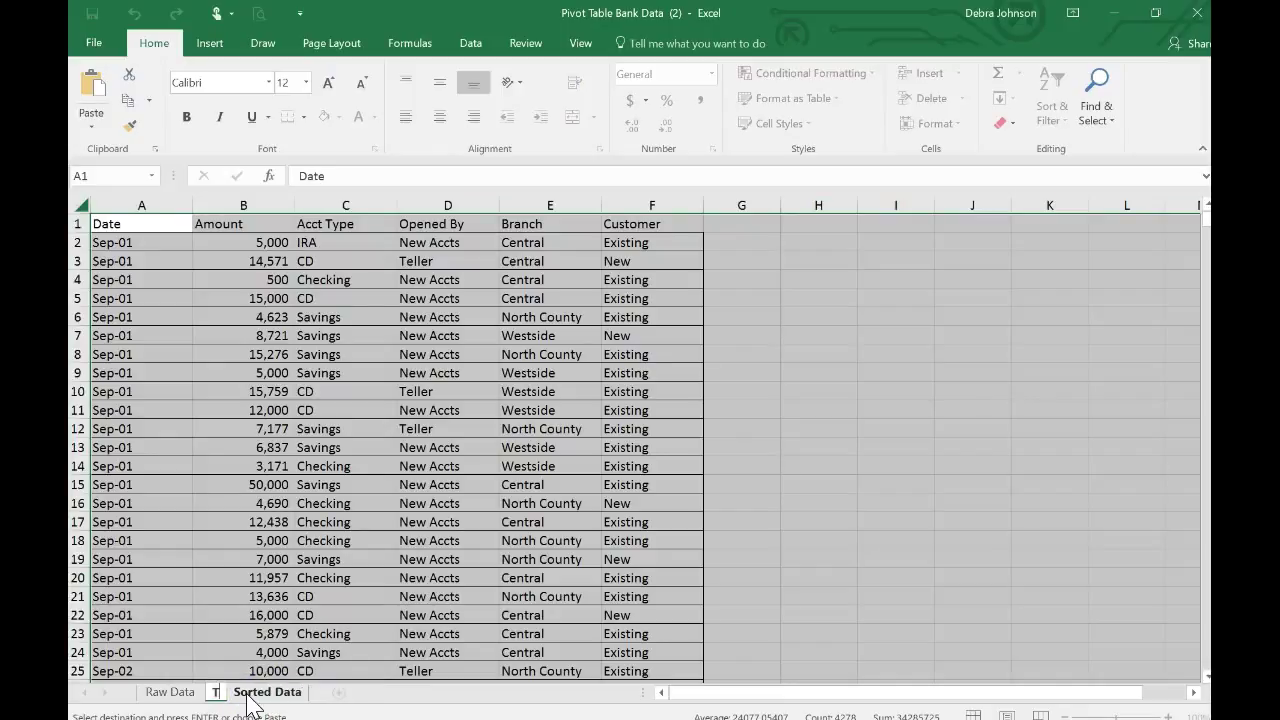
pyautogui.write('able Data')
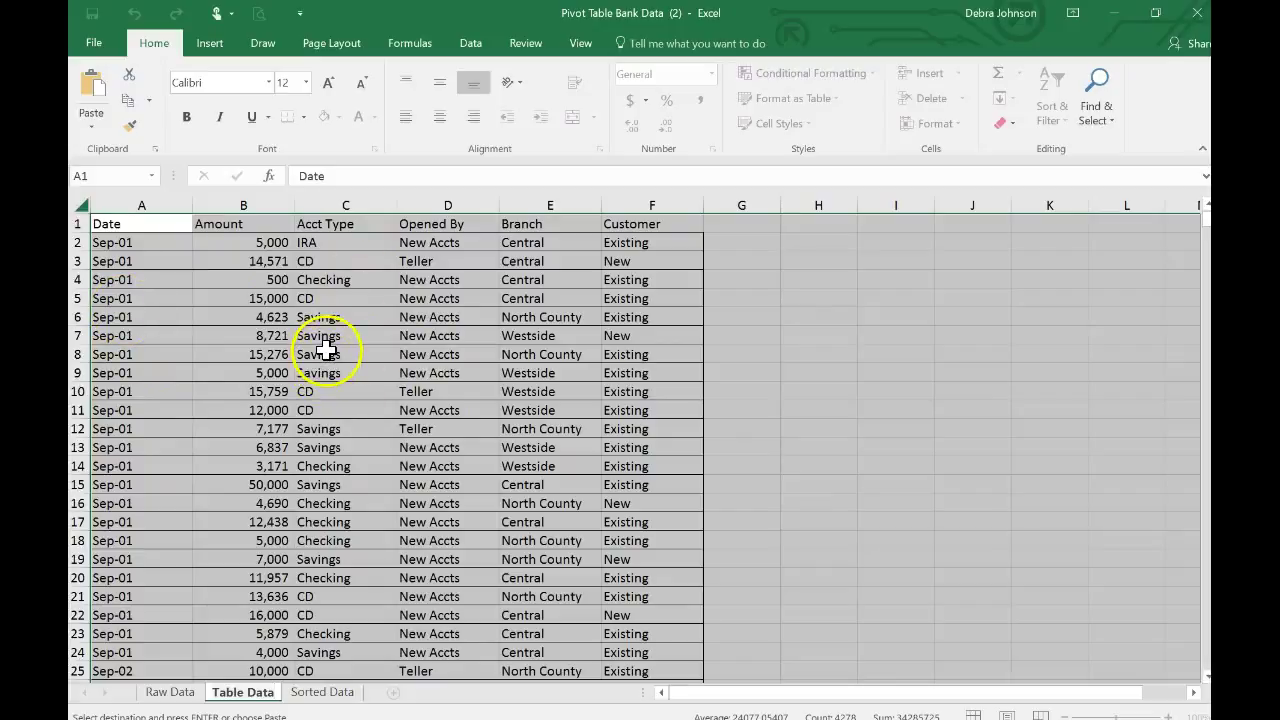
# Step: Convert the range A1:F713 on the Table Data sheet into a table with headers
pyautogui.click(210, 47)
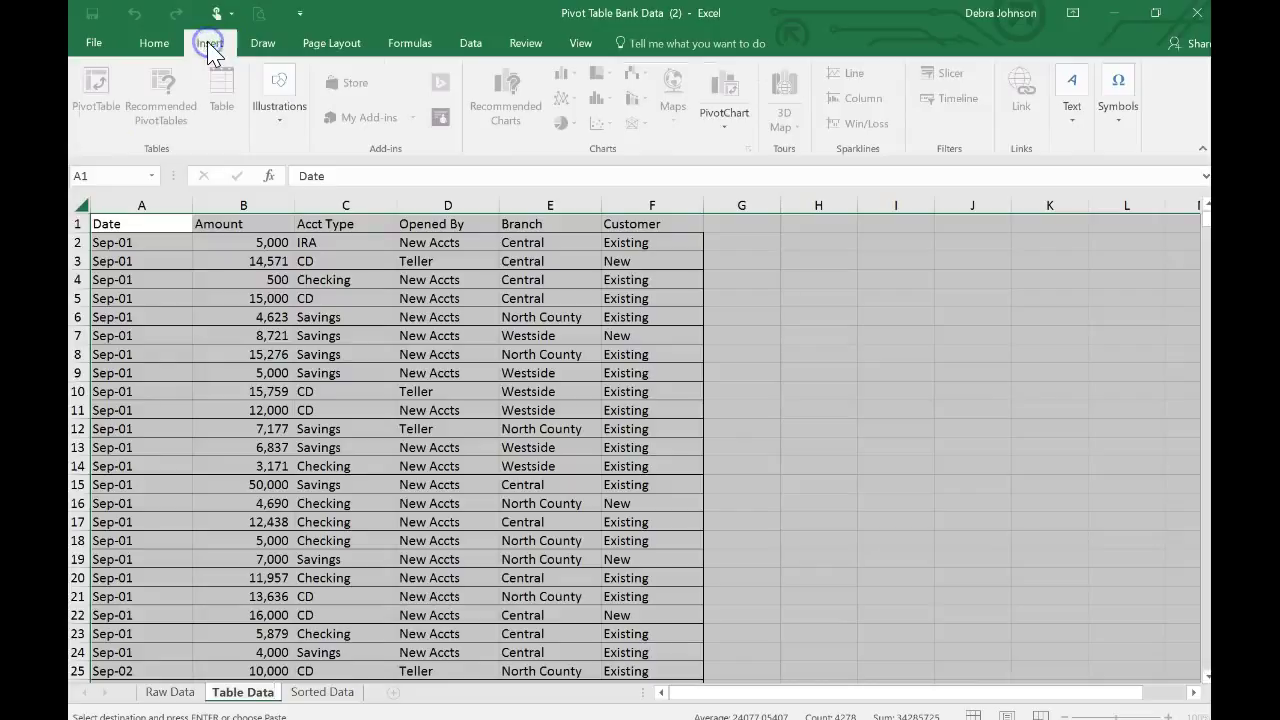
pyautogui.click(283, 255)
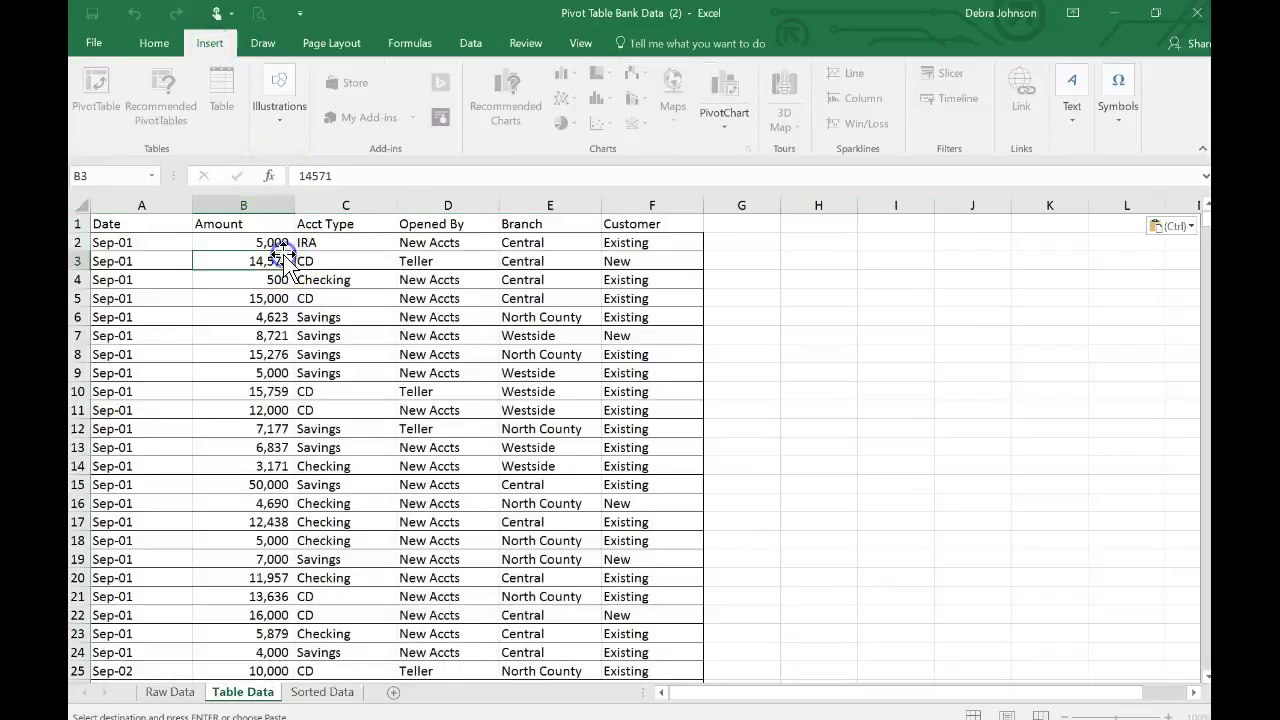
pyautogui.click(108, 222)
pyautogui.moveTo(120, 224); pyautogui.dragTo(614, 608)
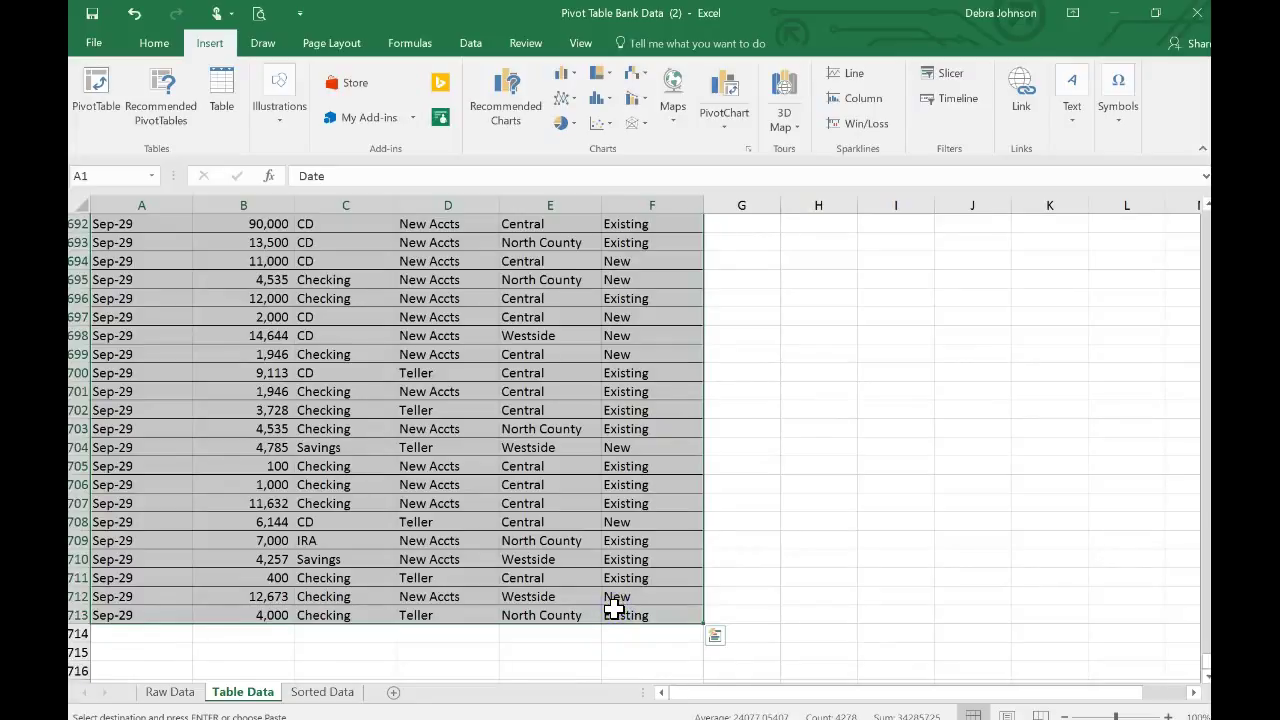
pyautogui.click(288, 92)
pyautogui.click(222, 92)
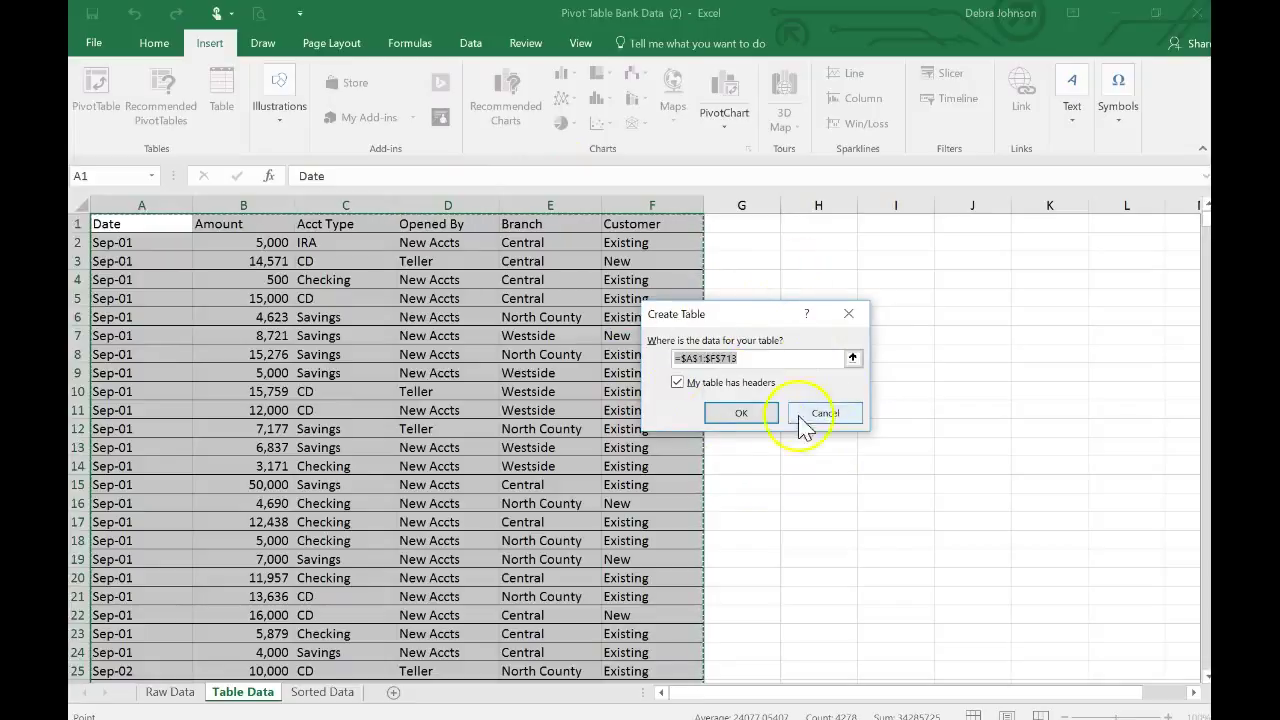
pyautogui.click(740, 415)
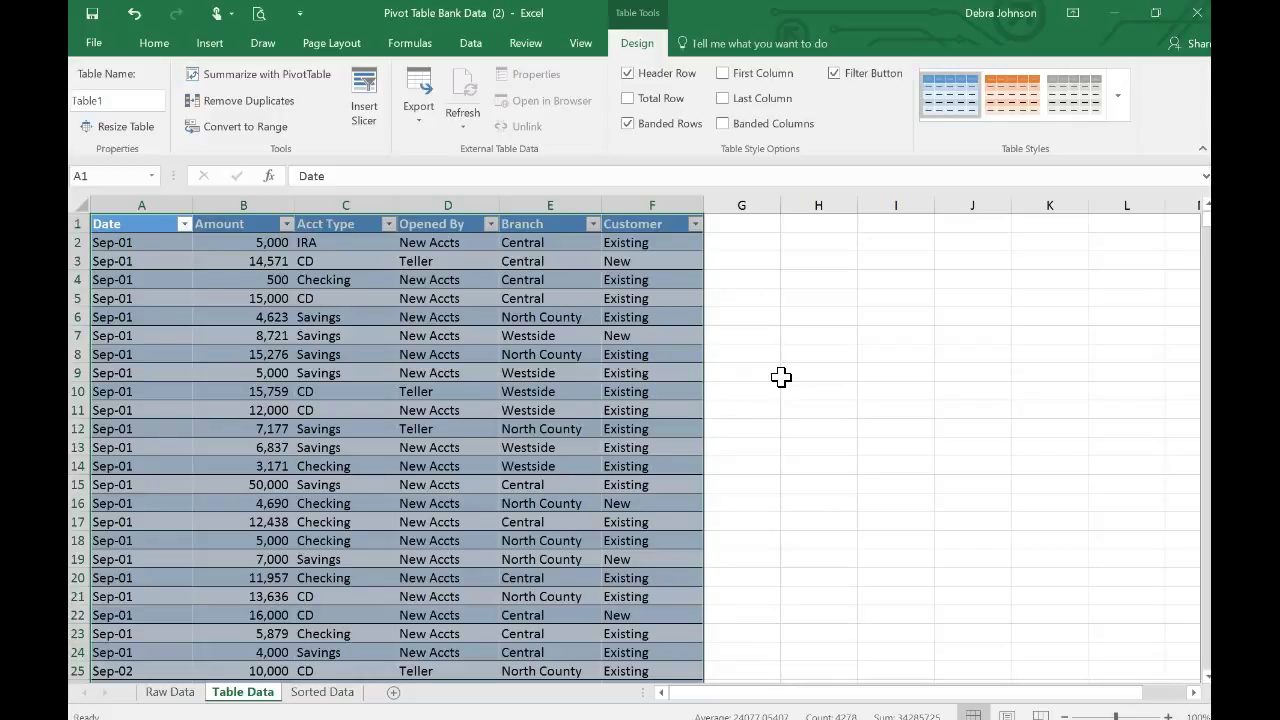
pyautogui.click(412, 373)
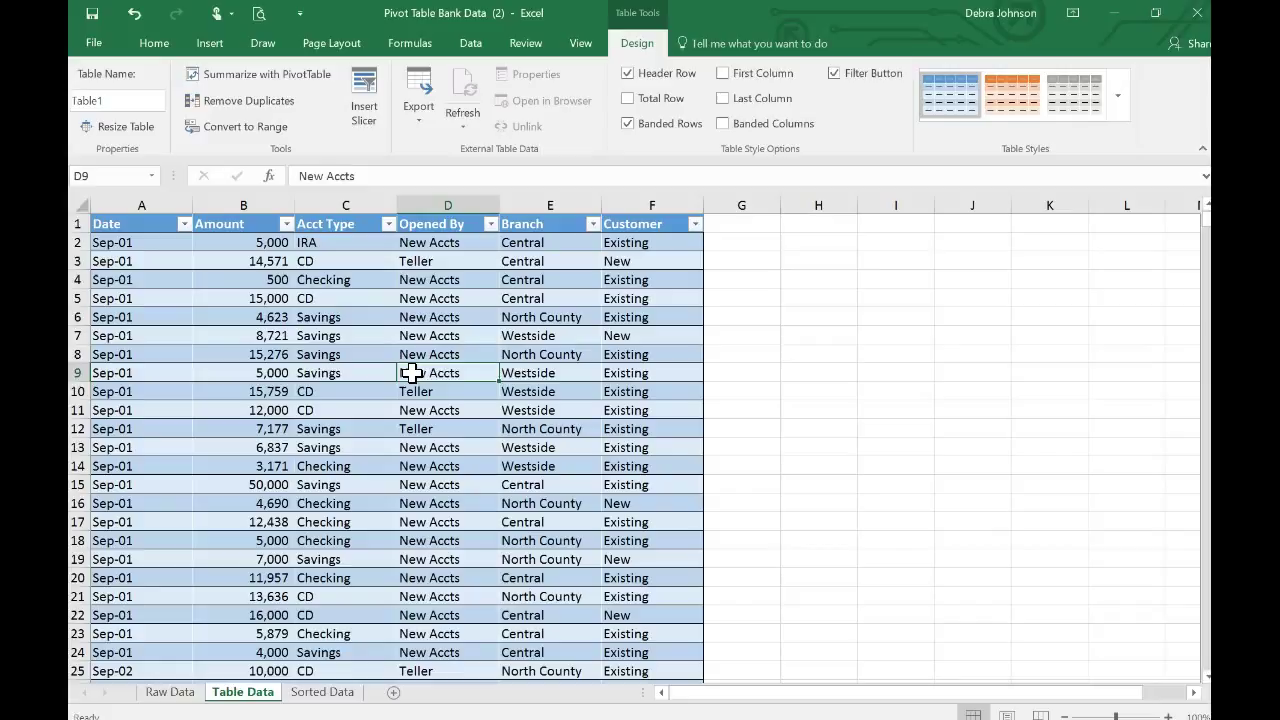
# Step: Create a PivotTable from the table on the Table Data sheet and place it on a new worksheet
pyautogui.click(219, 43)
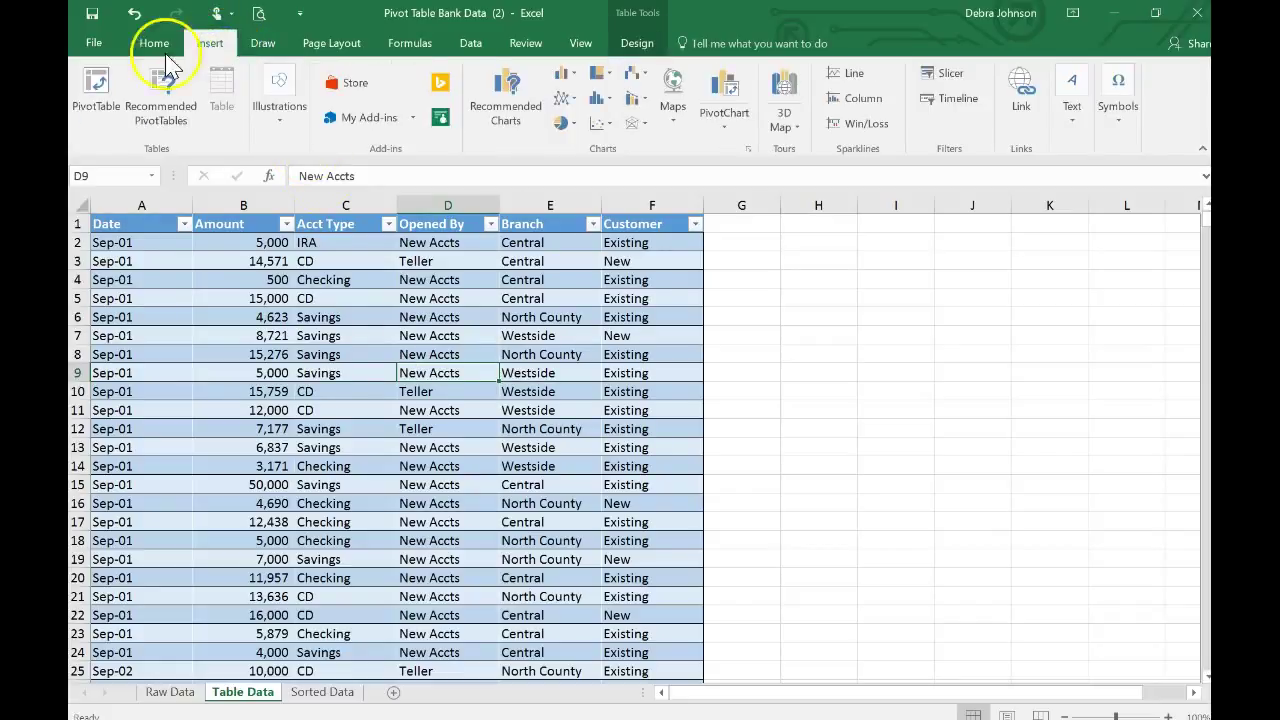
pyautogui.click(100, 90)
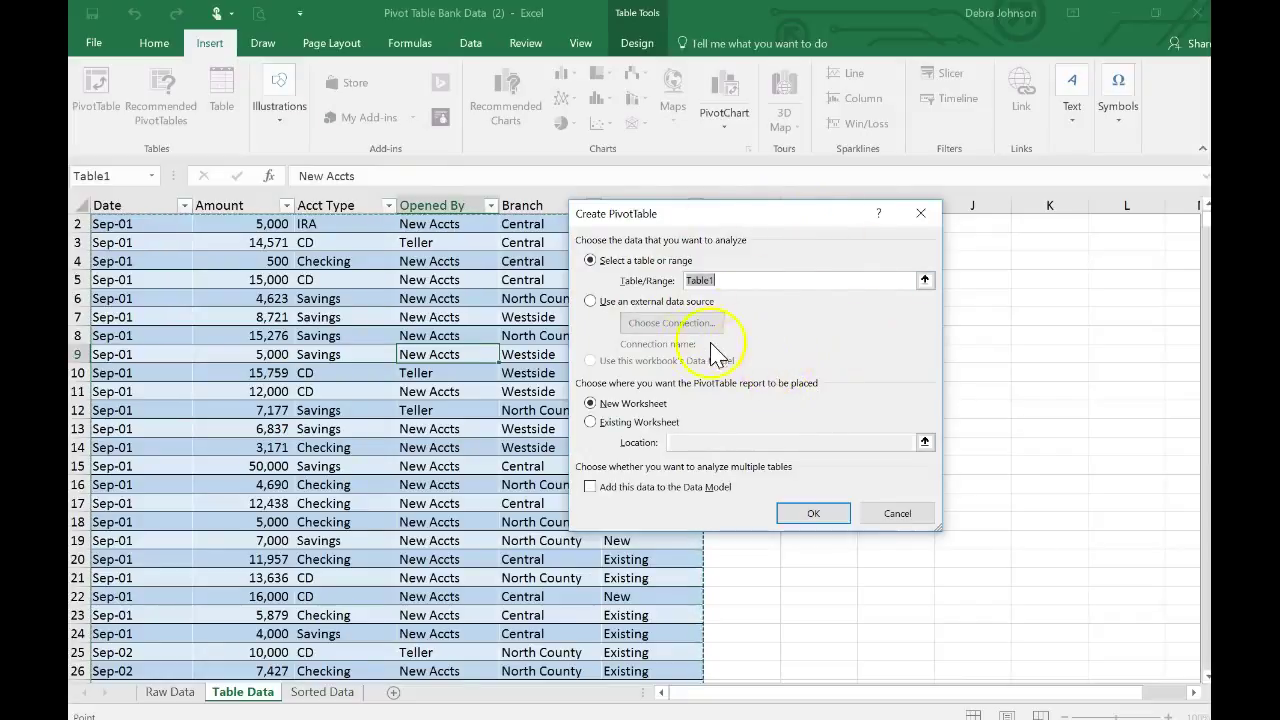
pyautogui.click(813, 514)
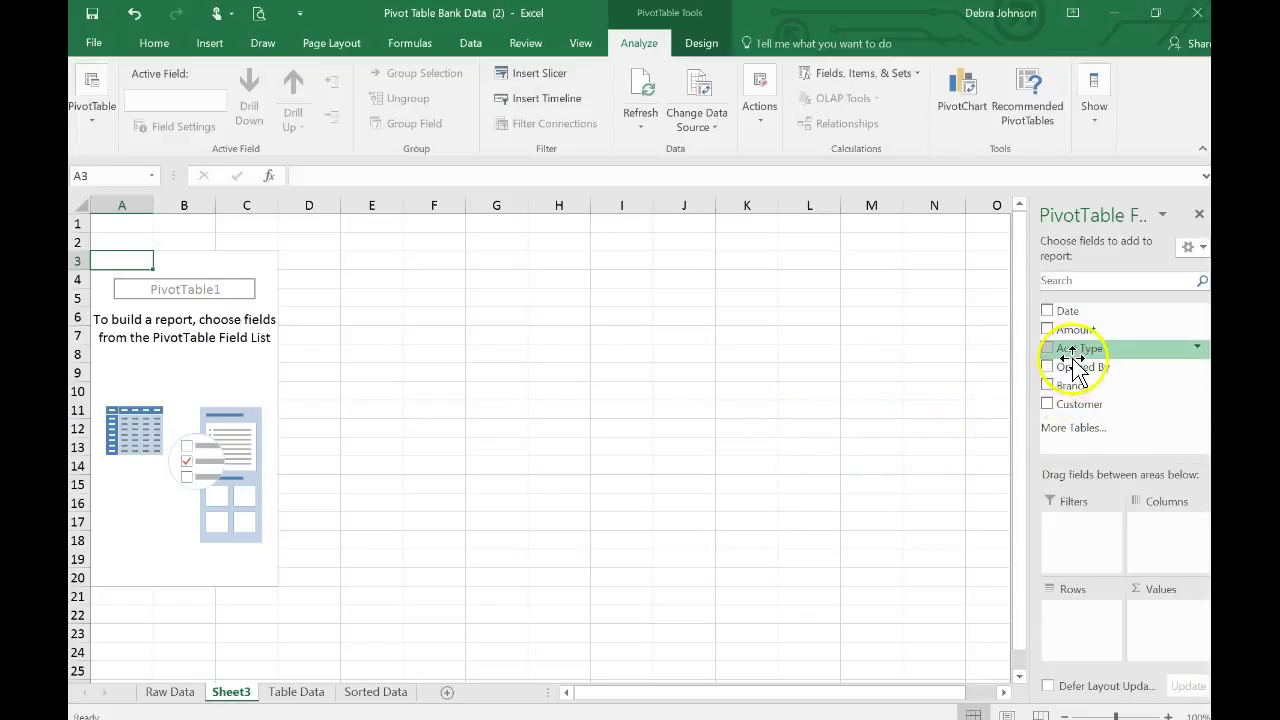
# Step: Lay out the pivot table with Acct Type as rows, the sum of Amount as values and Branch as columns
pyautogui.moveTo(1076, 352); pyautogui.dragTo(1076, 640)
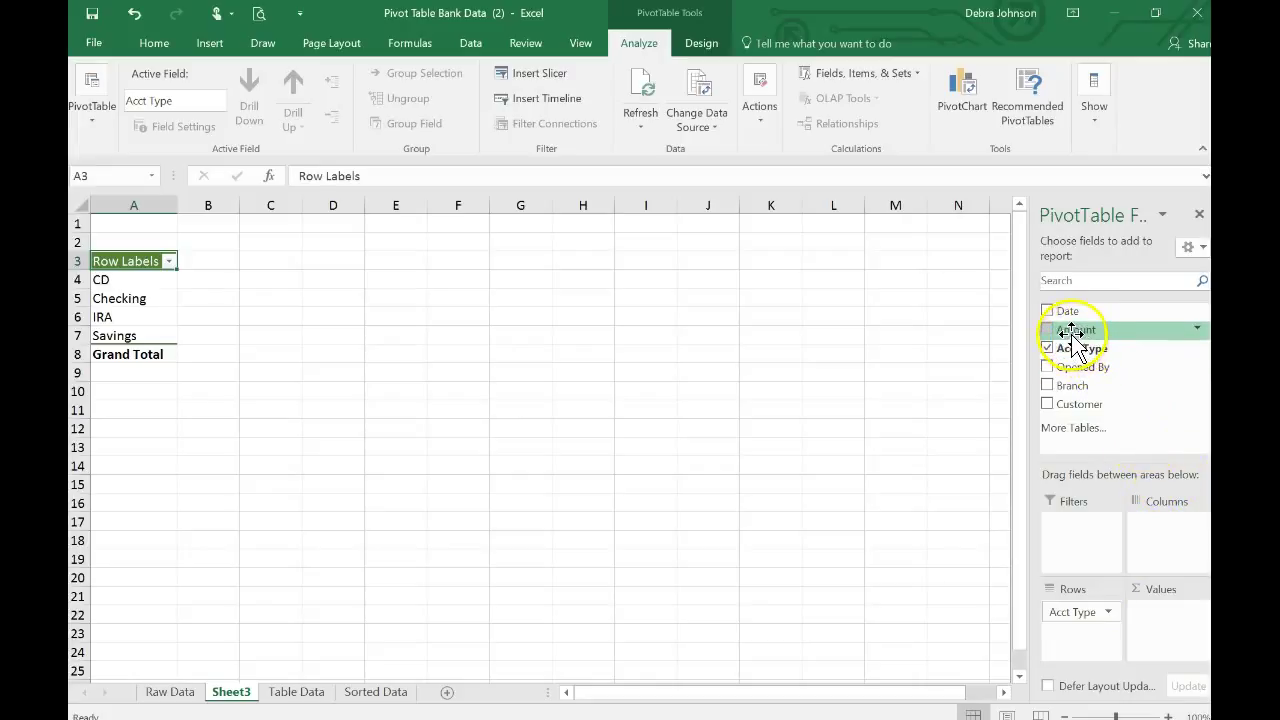
pyautogui.moveTo(1073, 337); pyautogui.dragTo(1163, 623)
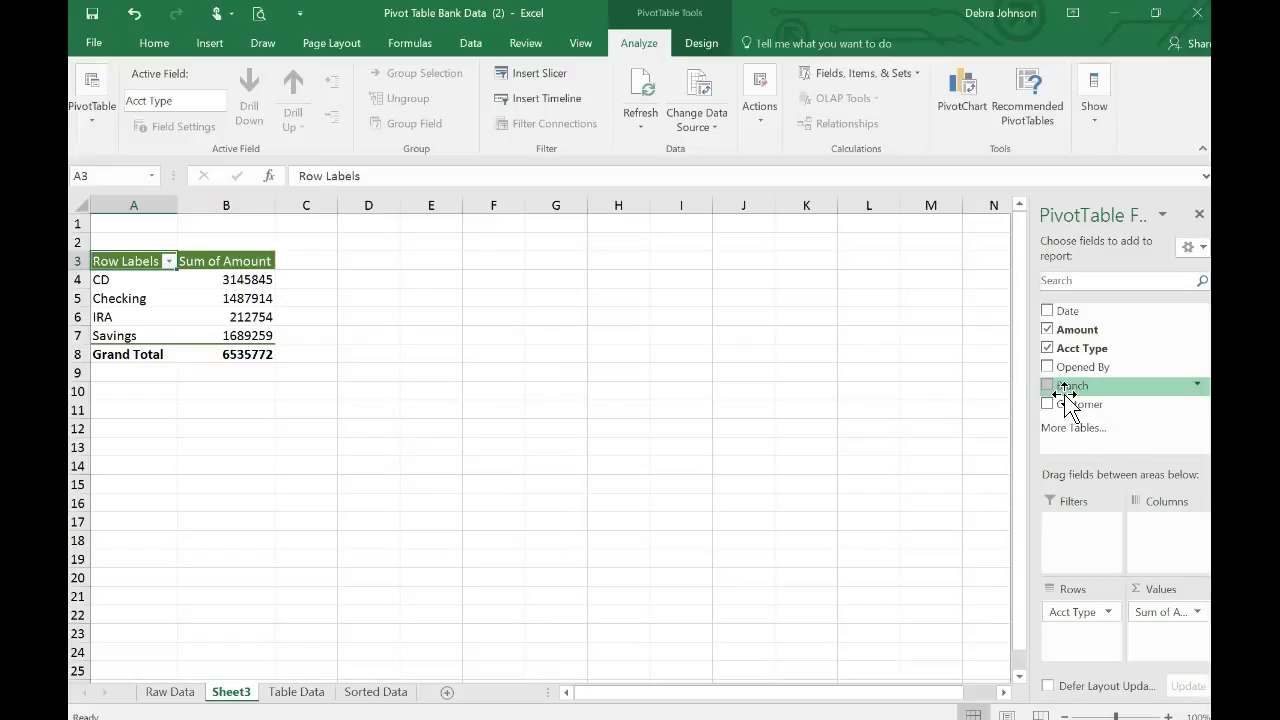
pyautogui.moveTo(1060, 394); pyautogui.dragTo(1170, 540)
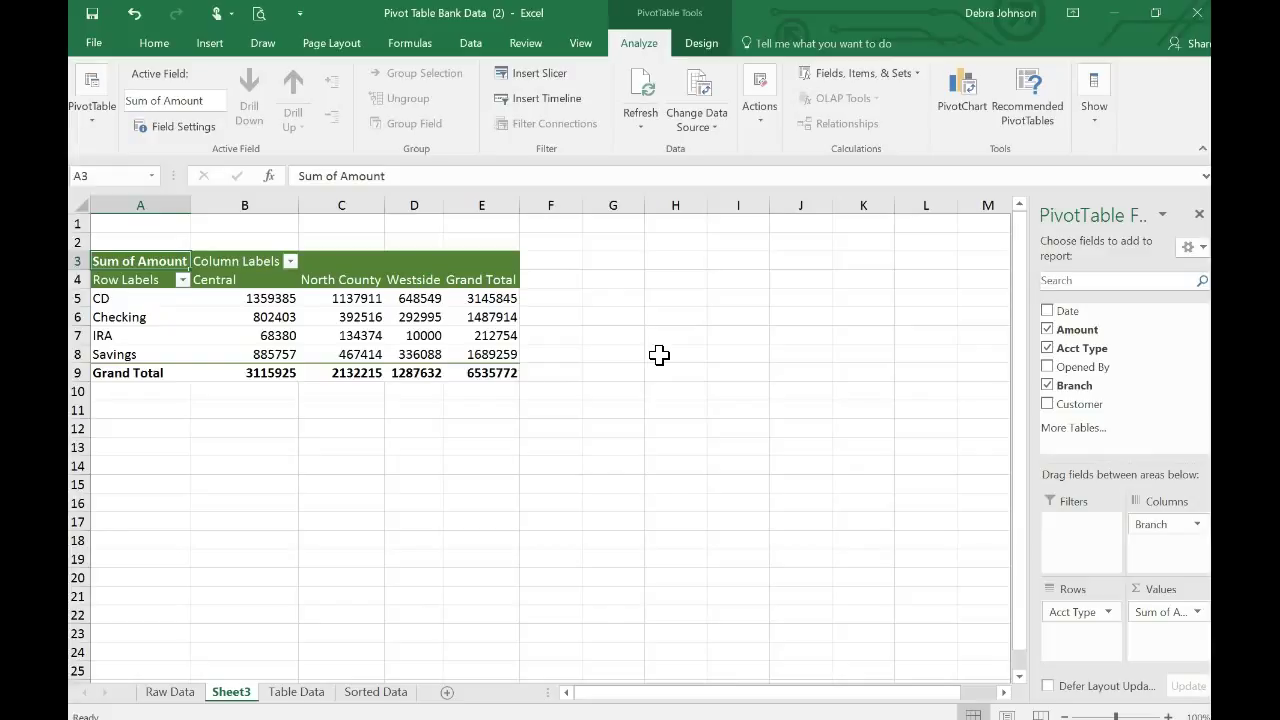
# Step: Rename the pivot table's worksheet as Item 1
pyautogui.rightClick(241, 690)
pyautogui.doubleClick(241, 690)
pyautogui.write('Items1')
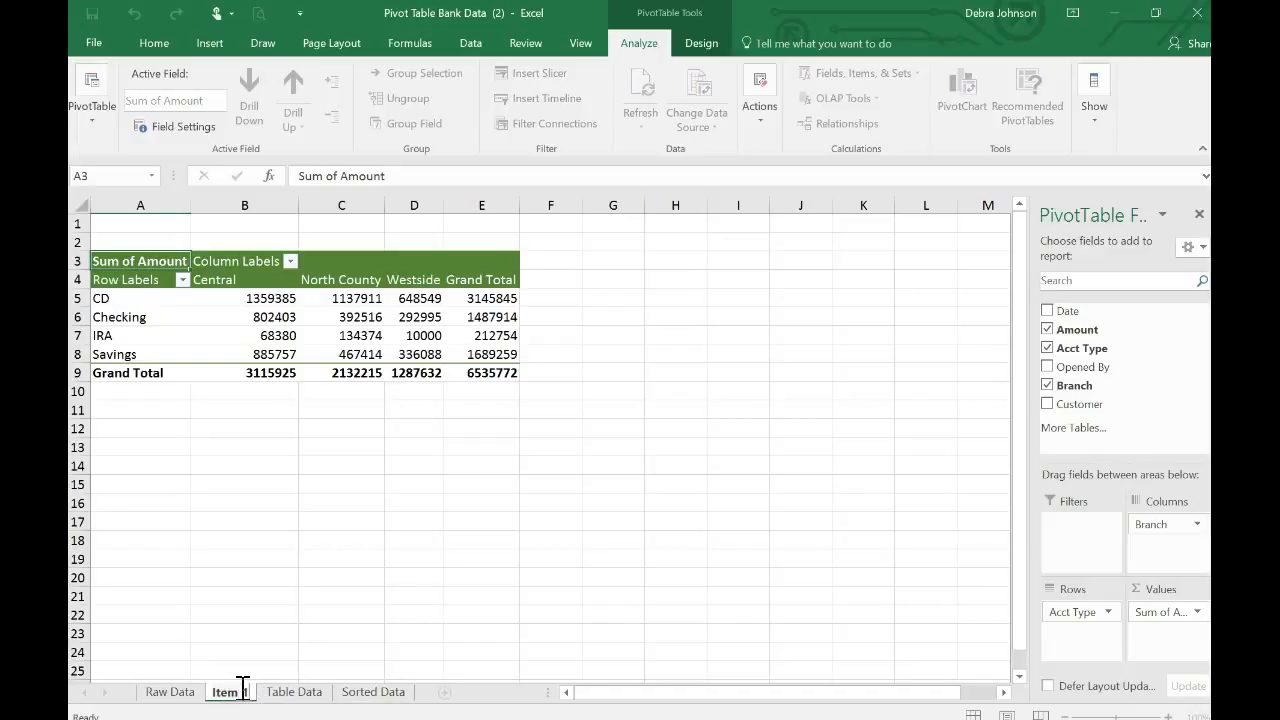
# Step: Enter the note "This sort shows the summary of ALL ACCOUNTS by Type and By Branch:" in cell A1
pyautogui.click(134, 225)
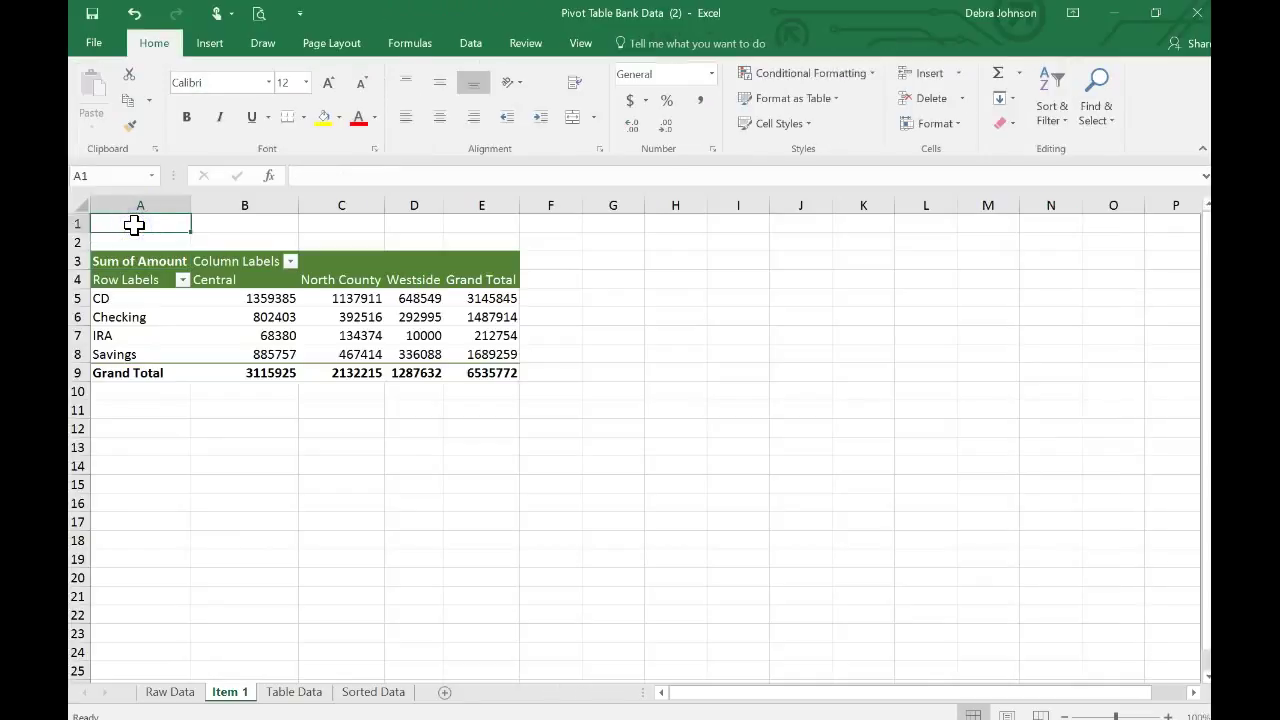
pyautogui.write('This sort')
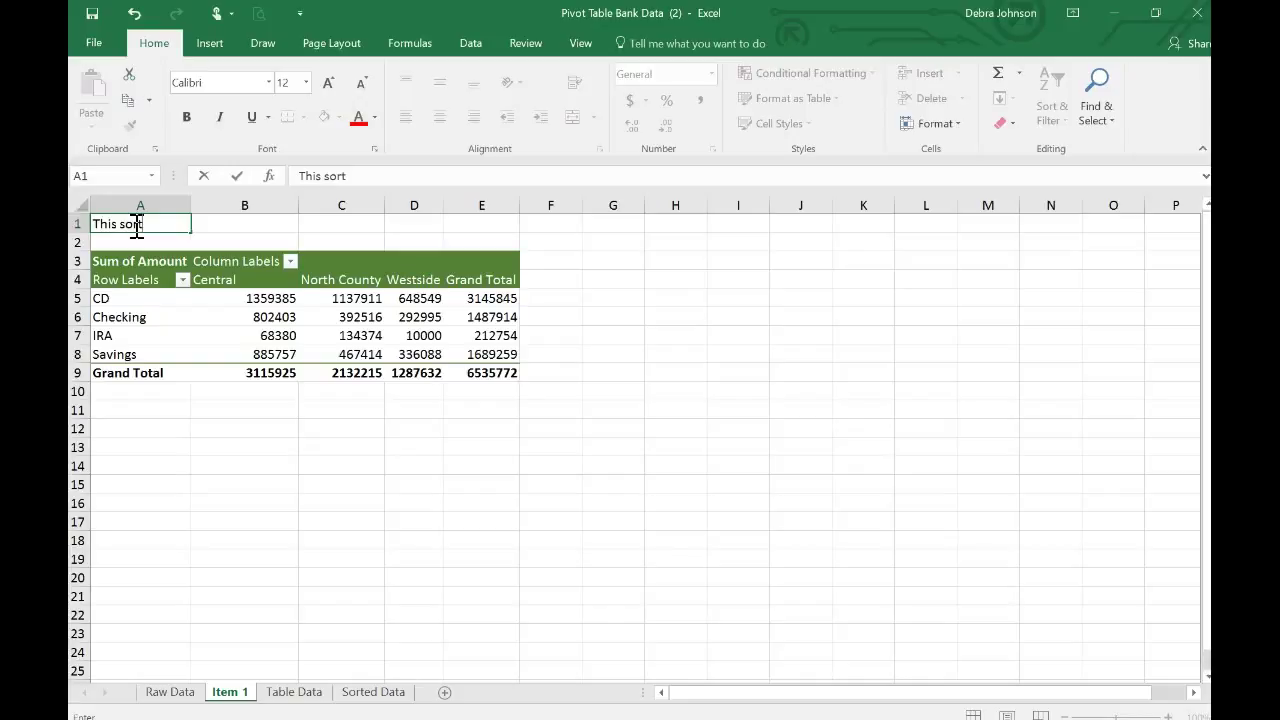
pyautogui.write(' shows the summary of ALL ACCOUNTS by Type and By Branch:')
pyautogui.press('Return')
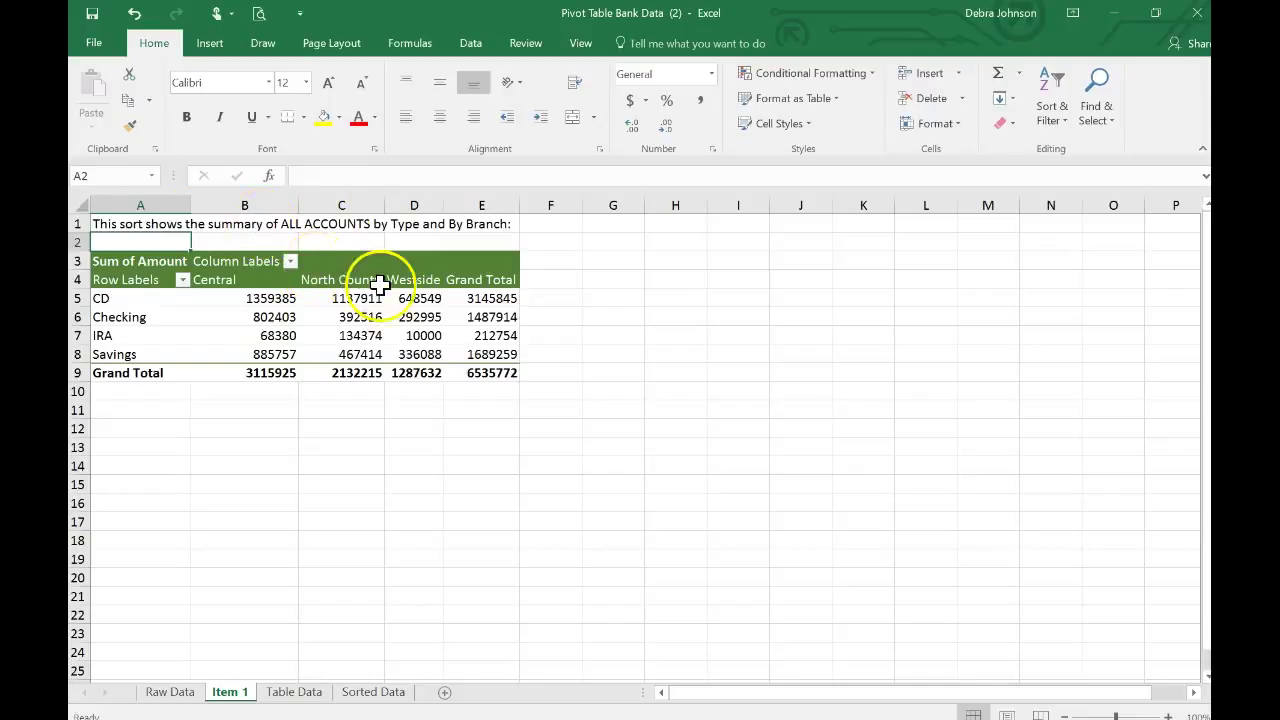
# Step: Try swapping Branch and Acct Type between the pivot table's columns and rows, and return both fields to their original areas
pyautogui.click(345, 298)
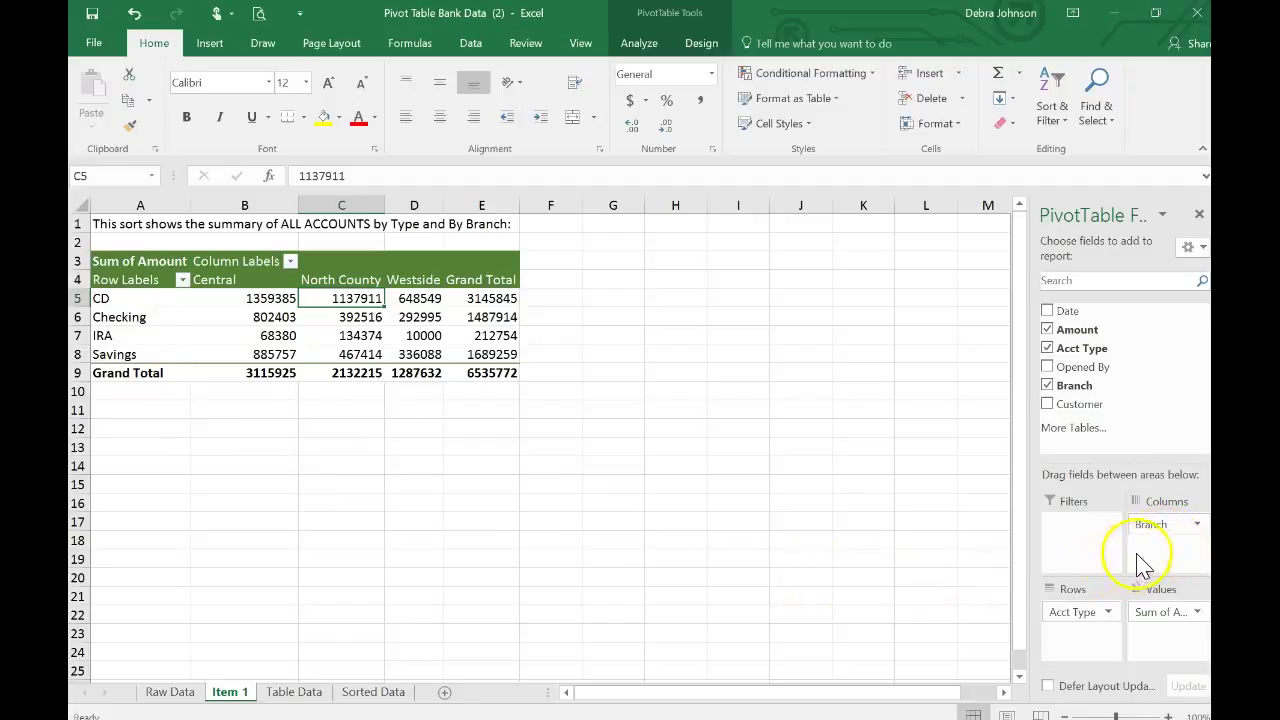
pyautogui.moveTo(1160, 527)
pyautogui.mouseDown()
pyautogui.moveTo(1100, 615)
pyautogui.moveTo(1095, 668)
pyautogui.moveTo(1075, 632)
pyautogui.moveTo(1120, 620)
pyautogui.moveTo(1160, 533)
pyautogui.mouseUp()
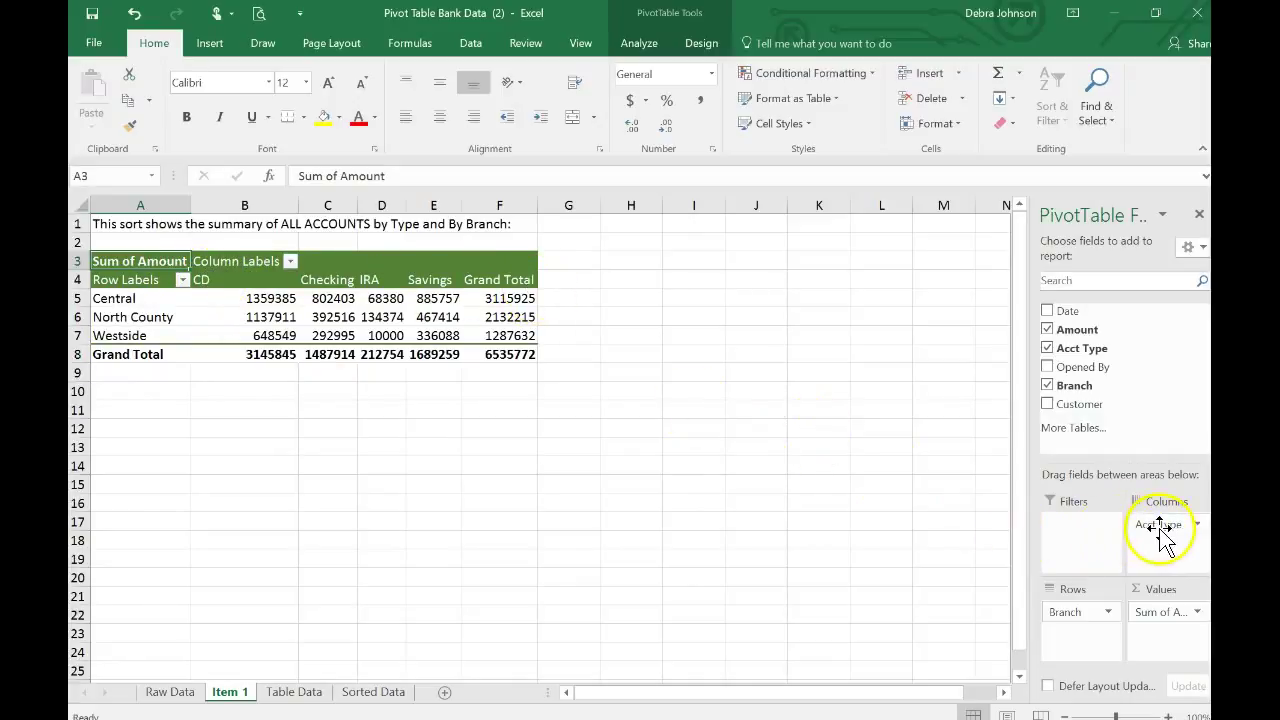
pyautogui.moveTo(1160, 530)
pyautogui.mouseDown()
pyautogui.moveTo(1070, 612)
pyautogui.moveTo(1075, 648)
pyautogui.moveTo(1066, 610)
pyautogui.moveTo(1169, 526)
pyautogui.mouseUp()
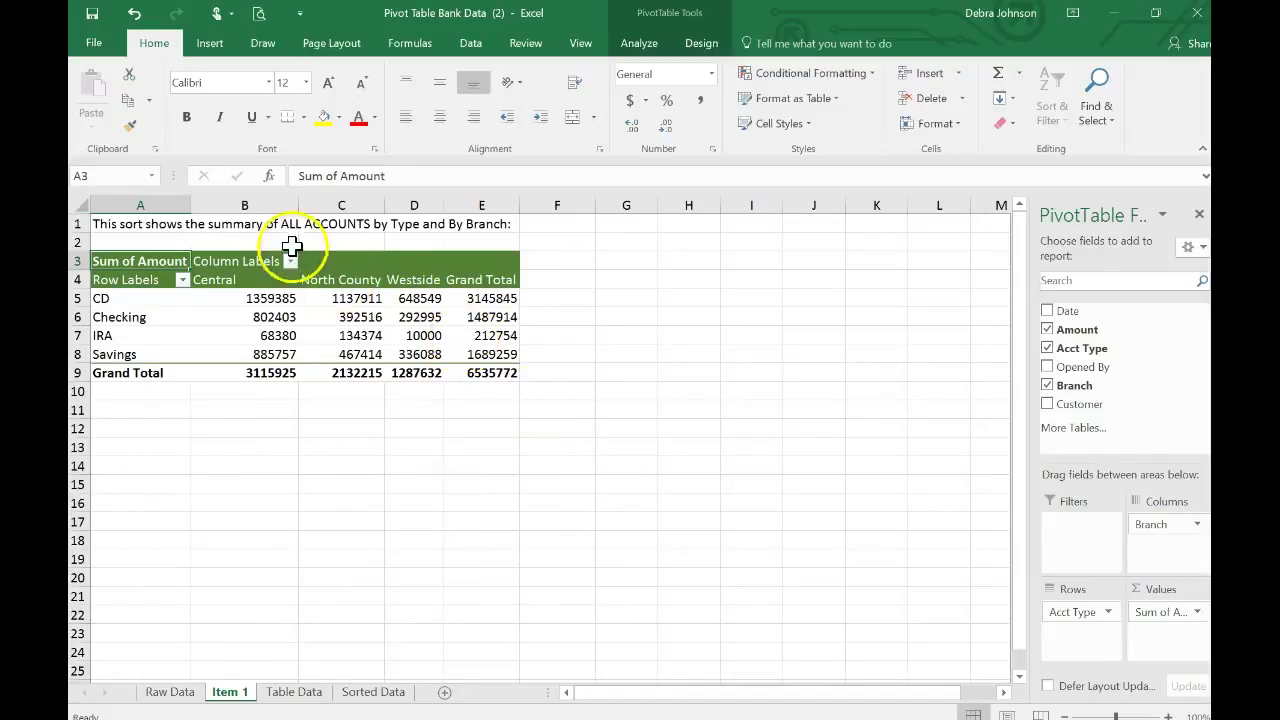
# Step: Apply the comma number style to columns B through E and widen columns C through E to fit the amounts
pyautogui.moveTo(265, 202); pyautogui.dragTo(458, 203)
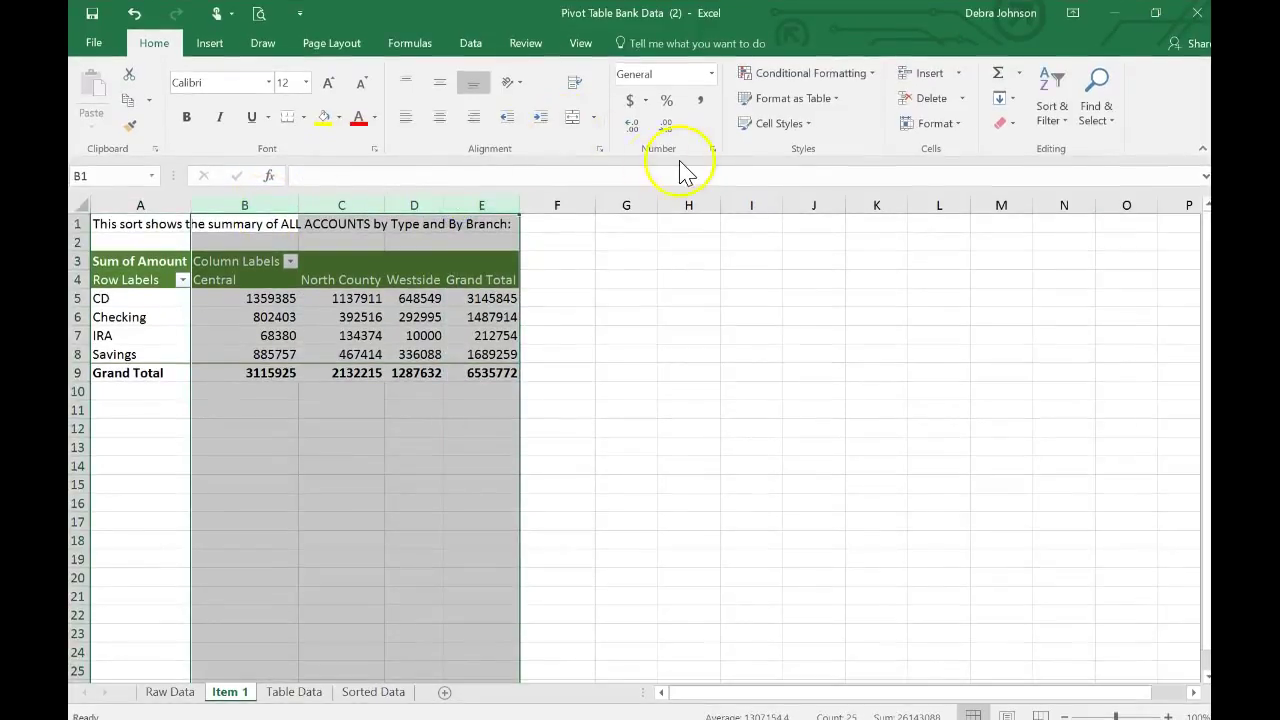
pyautogui.click(703, 100)
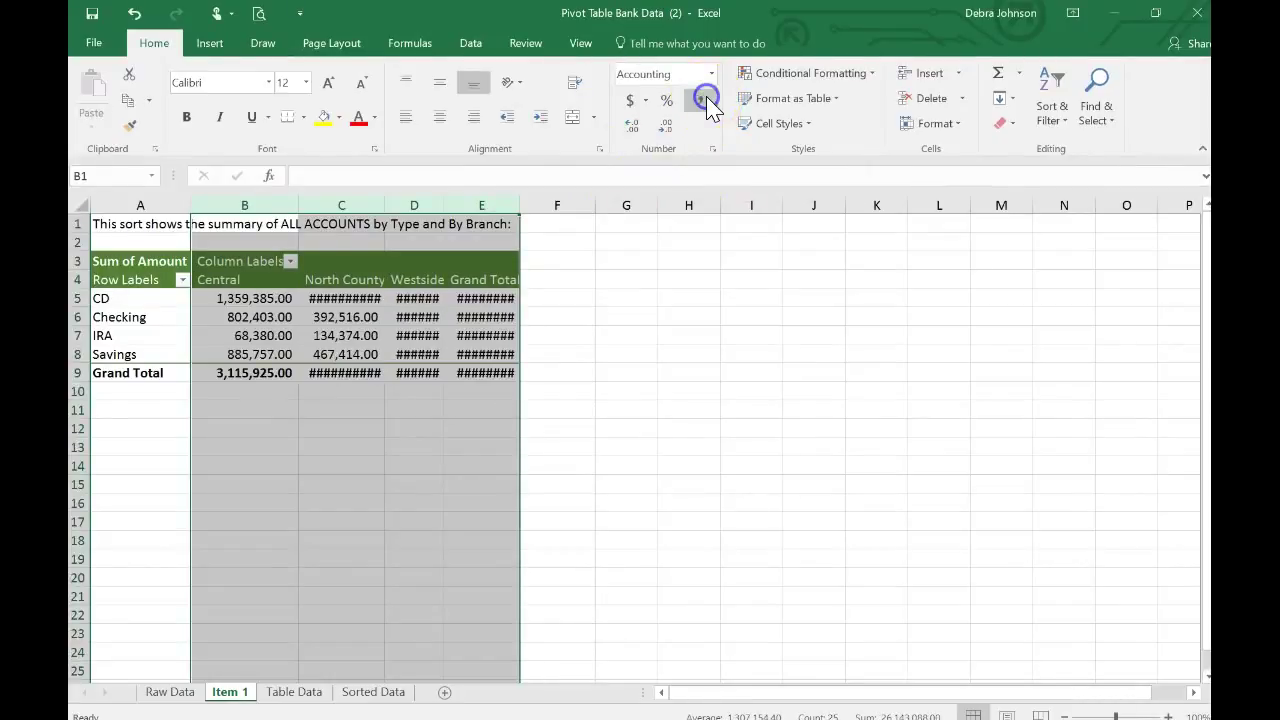
pyautogui.click(366, 204)
pyautogui.moveTo(364, 203); pyautogui.dragTo(567, 206)
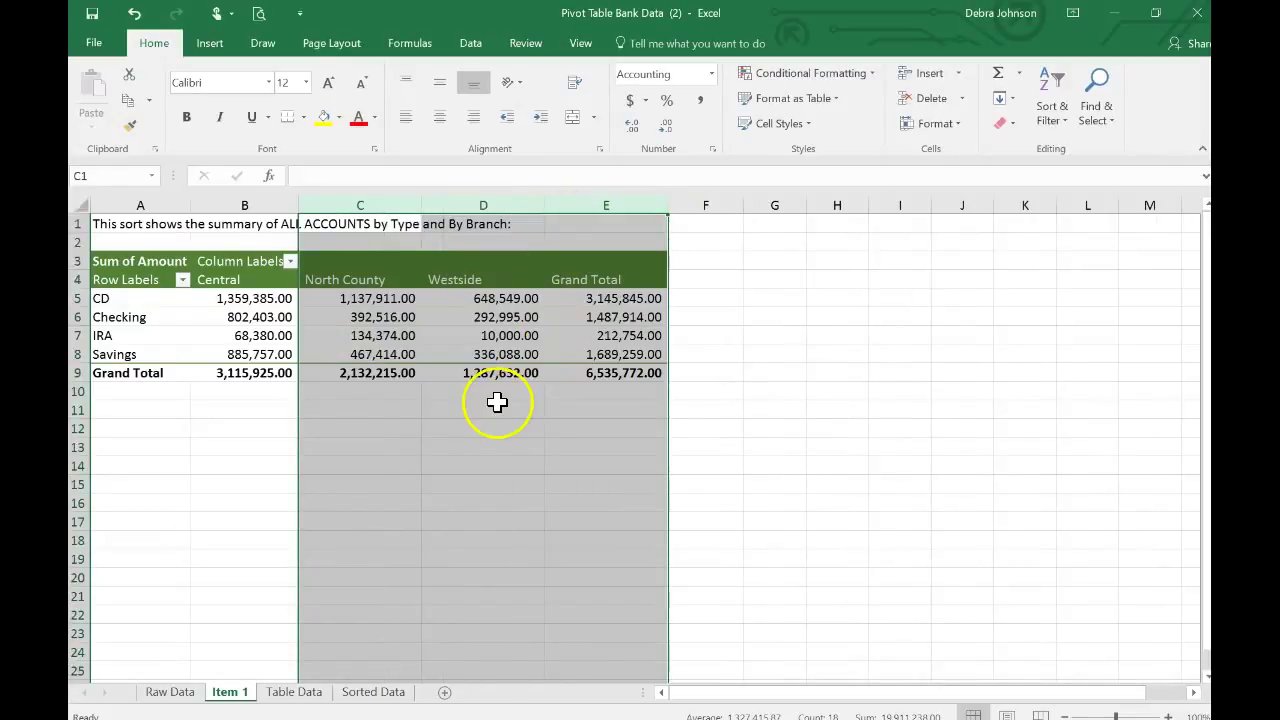
pyautogui.click(837, 464)
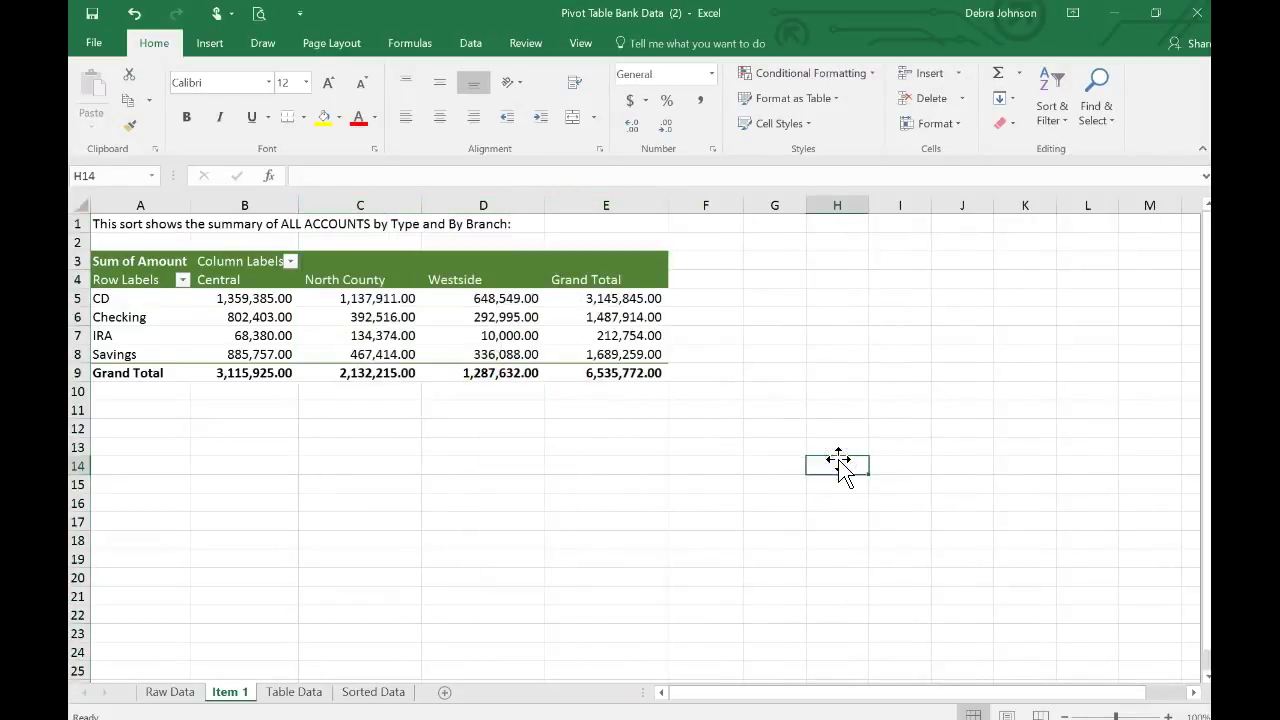
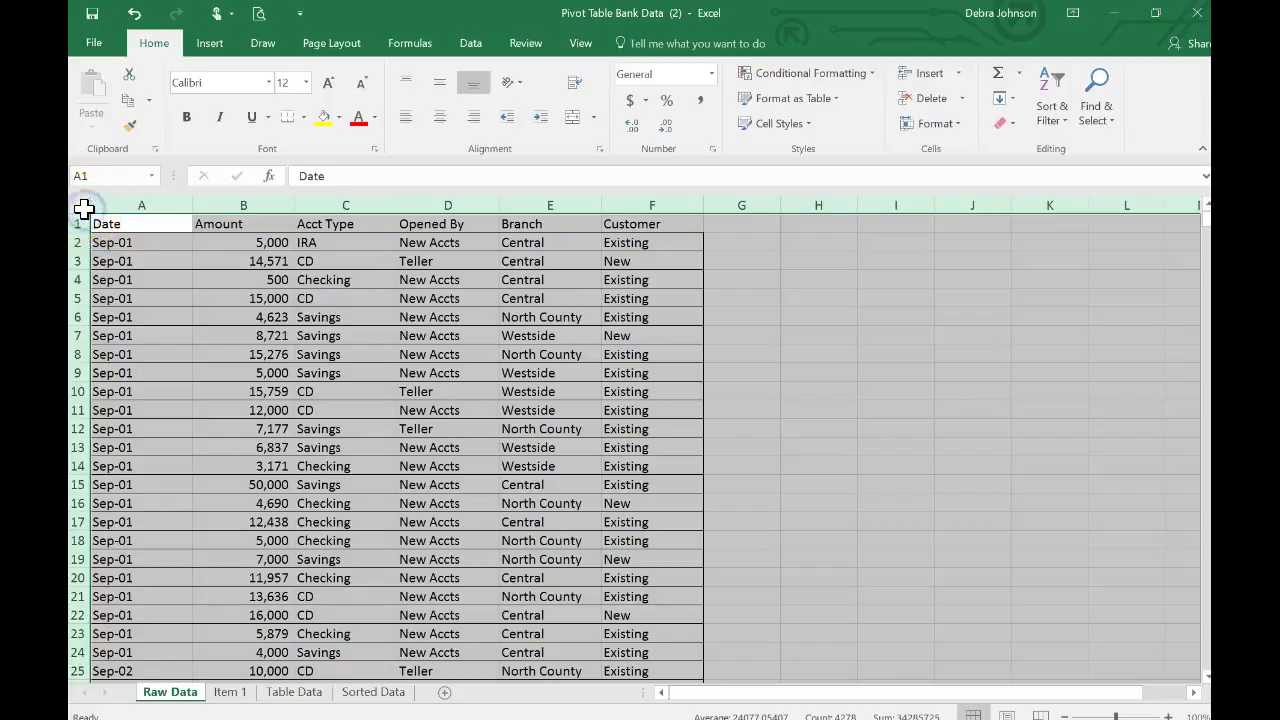
# Step: Copy the whole Raw Data sheet again and paste it into another new worksheet
pyautogui.click(129, 104)
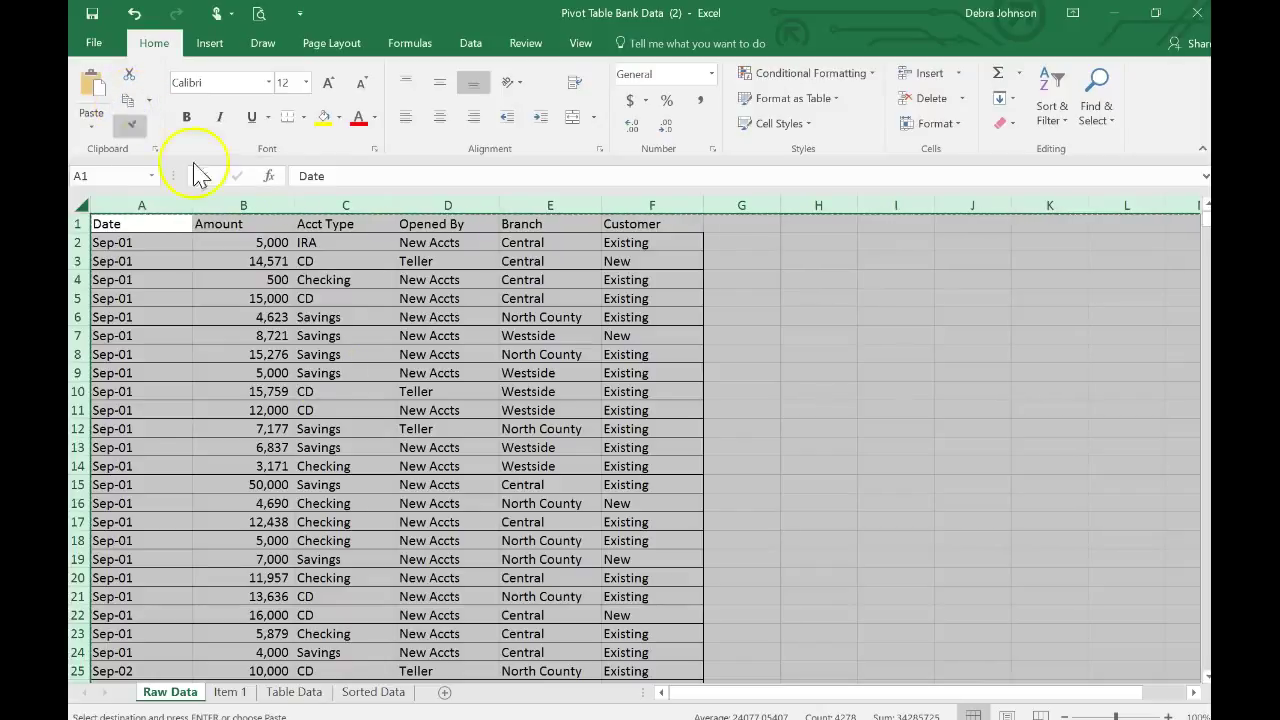
pyautogui.click(445, 692)
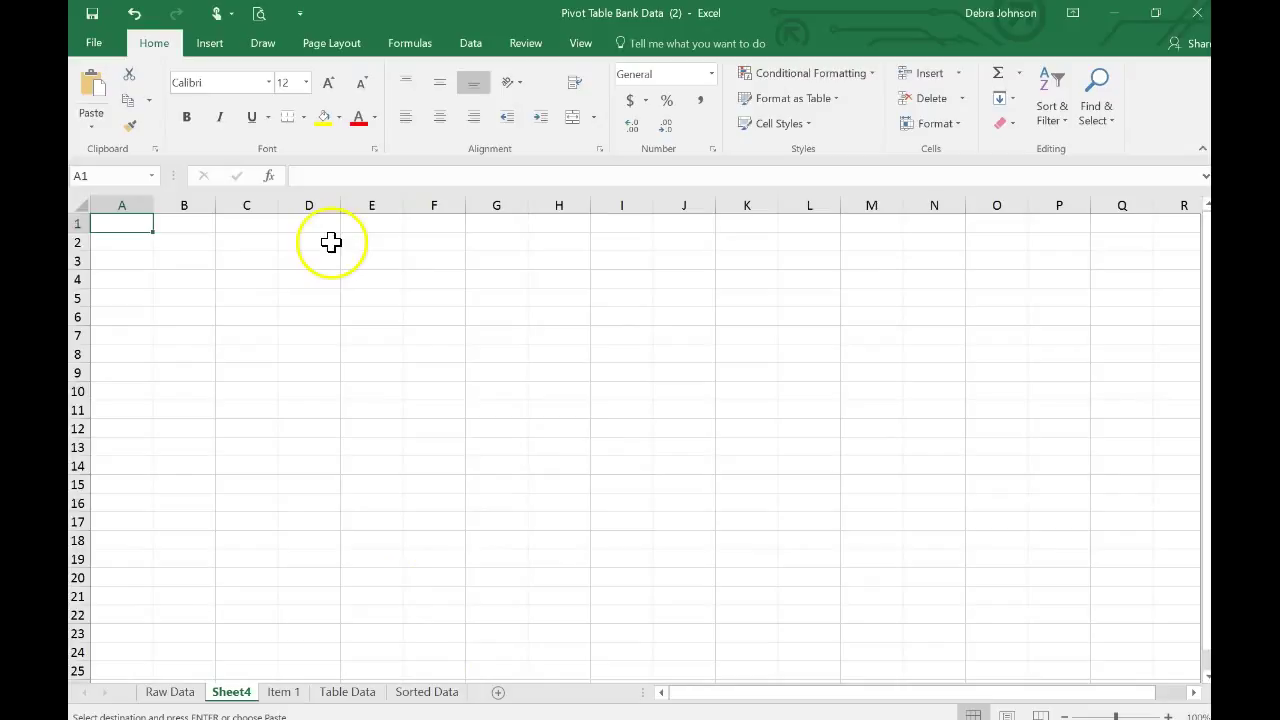
pyautogui.click(92, 95)
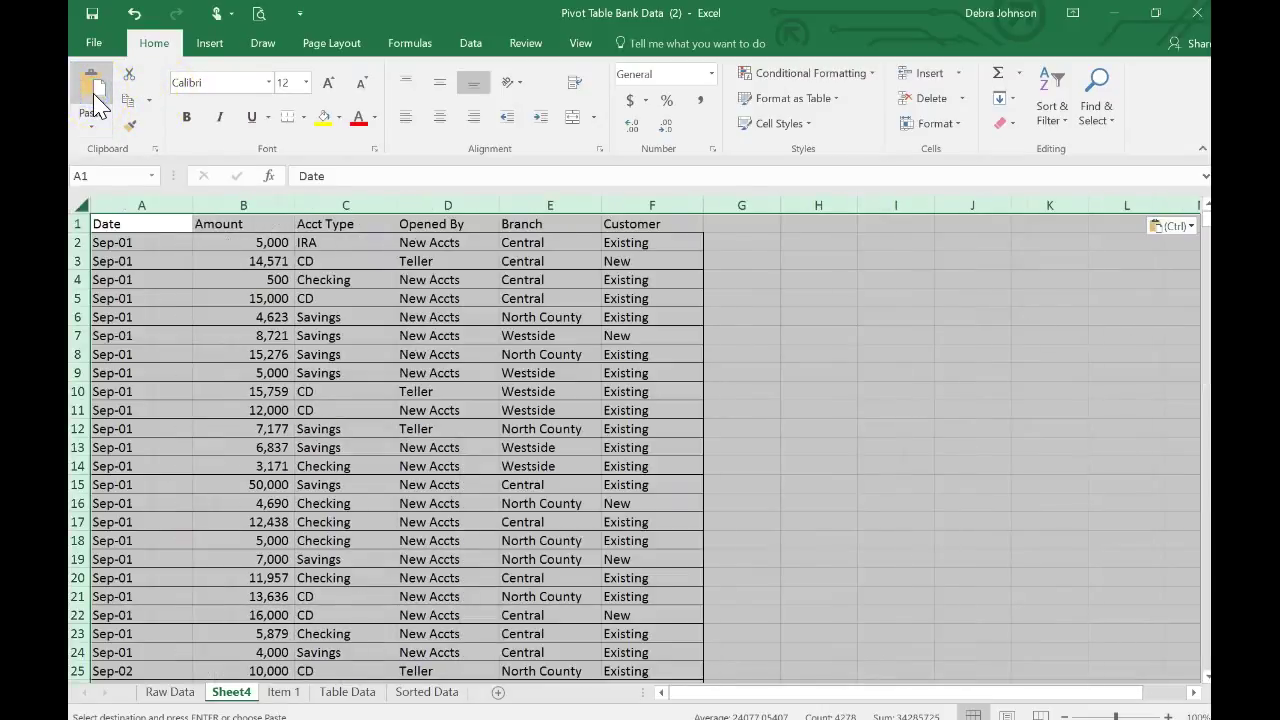
# Step: Convert the pasted range A1:F713 on the new worksheet into a table with headers
pyautogui.click(250, 297)
pyautogui.moveTo(151, 227); pyautogui.dragTo(635, 451)
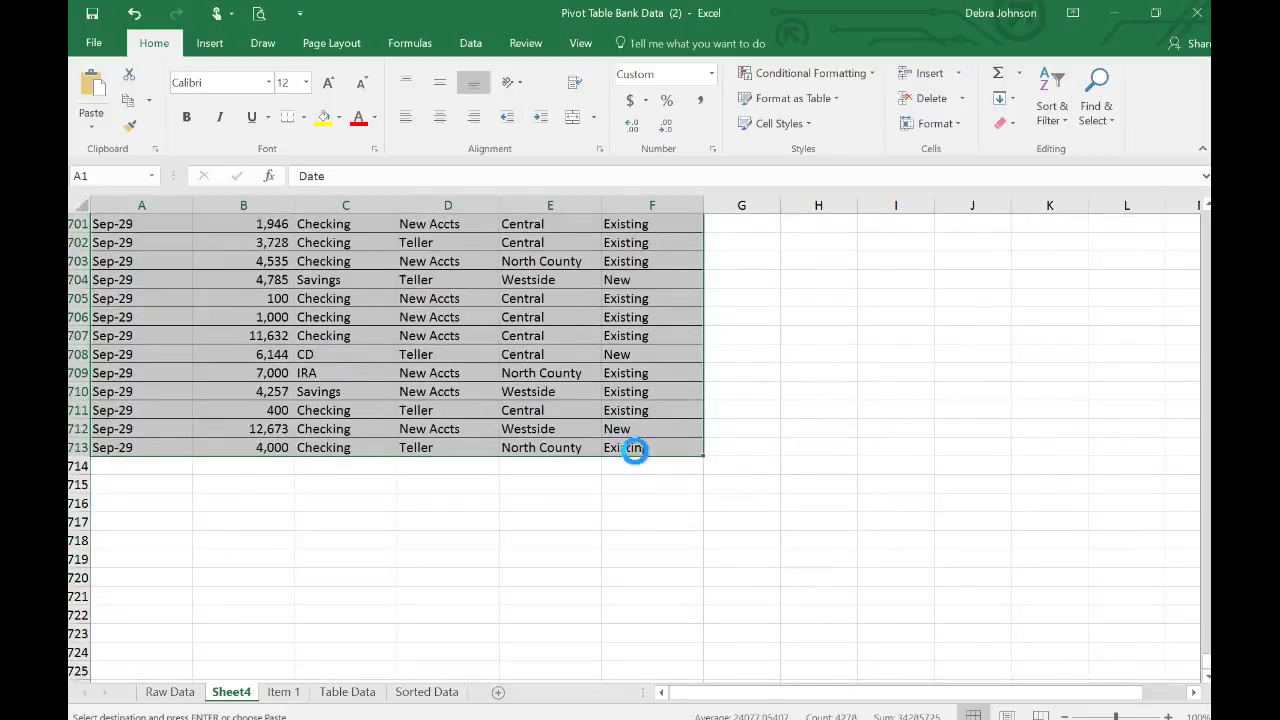
pyautogui.keyDown('ctrl'); pyautogui.scroll(1, 635, 451); pyautogui.keyUp('ctrl')
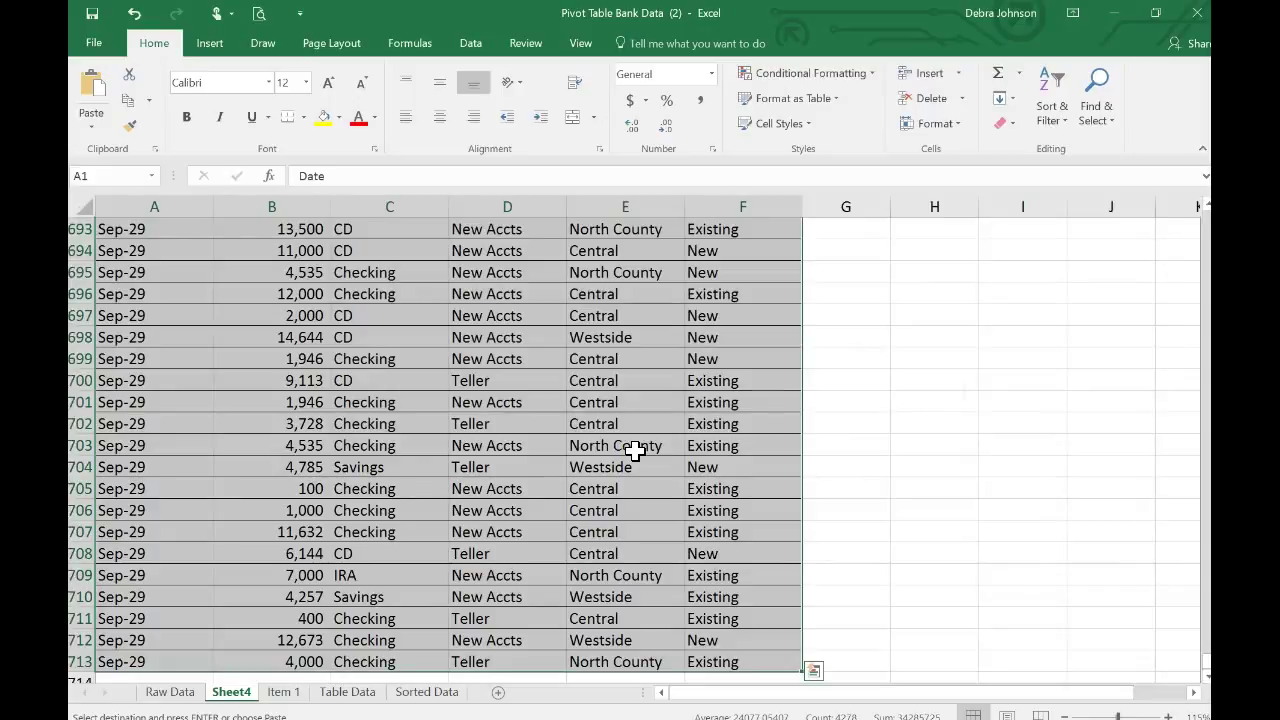
pyautogui.click(215, 45)
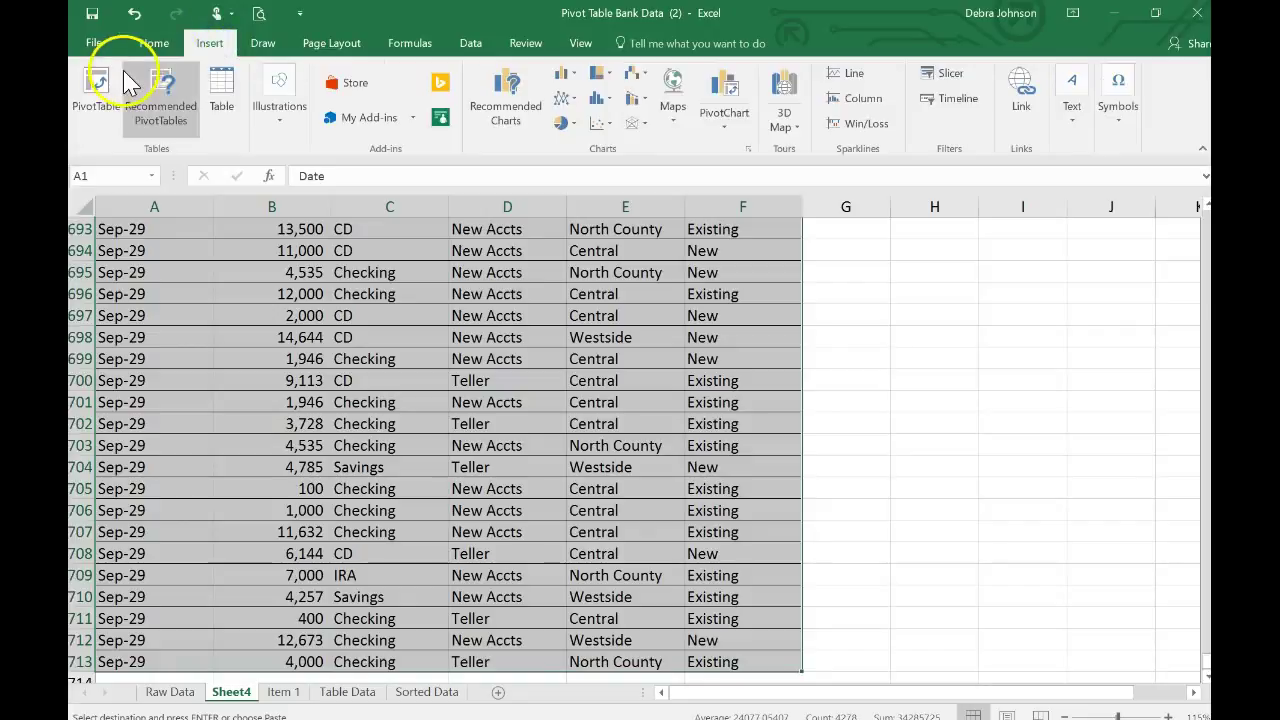
pyautogui.click(220, 95)
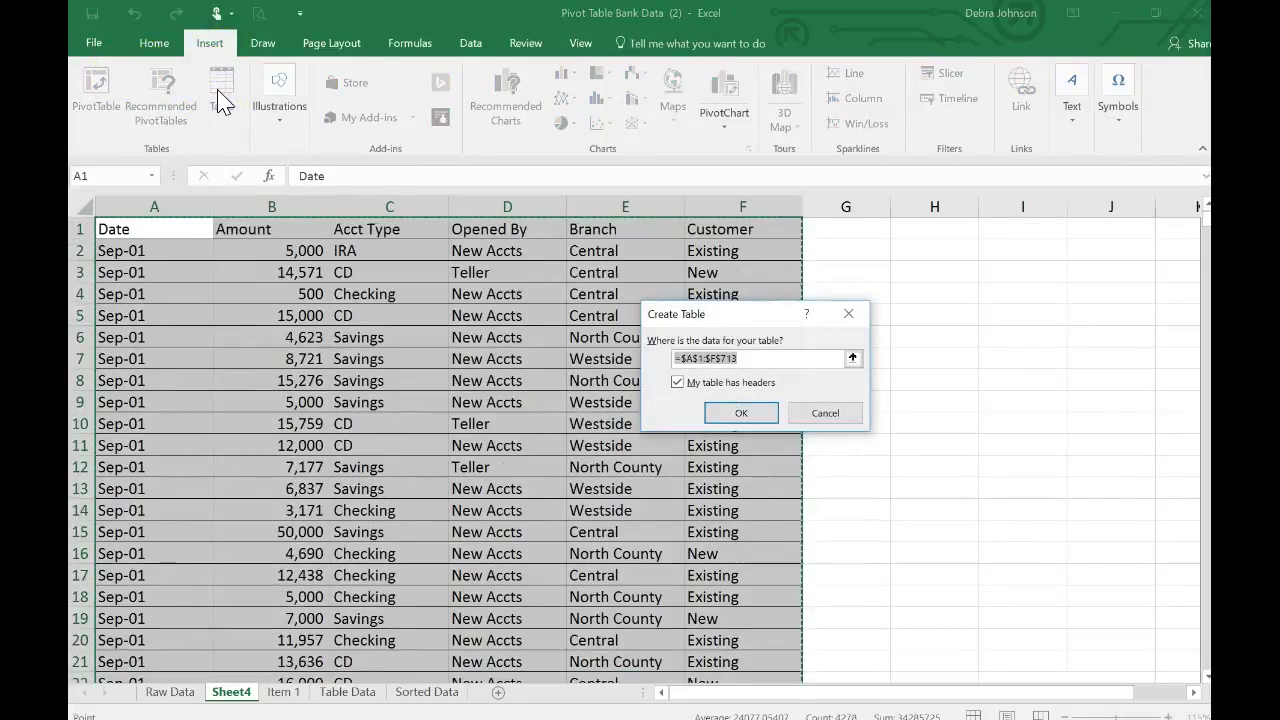
pyautogui.click(737, 416)
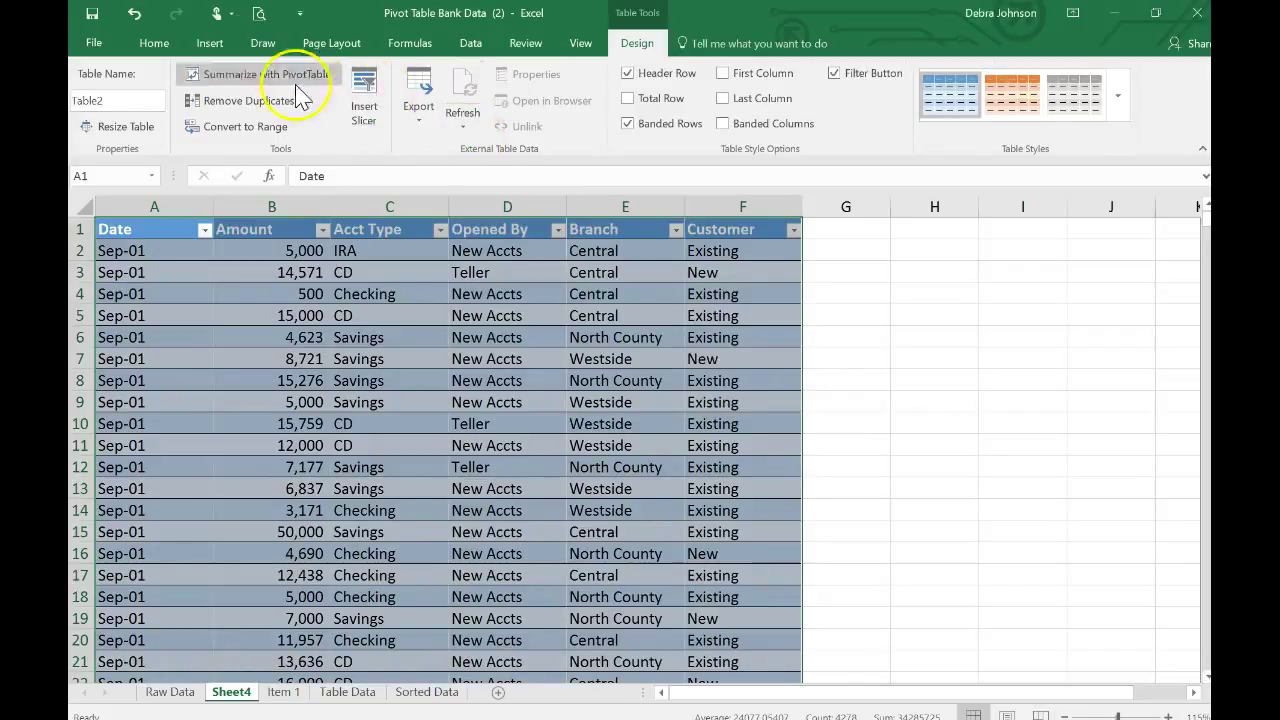
# Step: Create a second PivotTable from the new table, Table2, and place it on a new worksheet
pyautogui.click(210, 43)
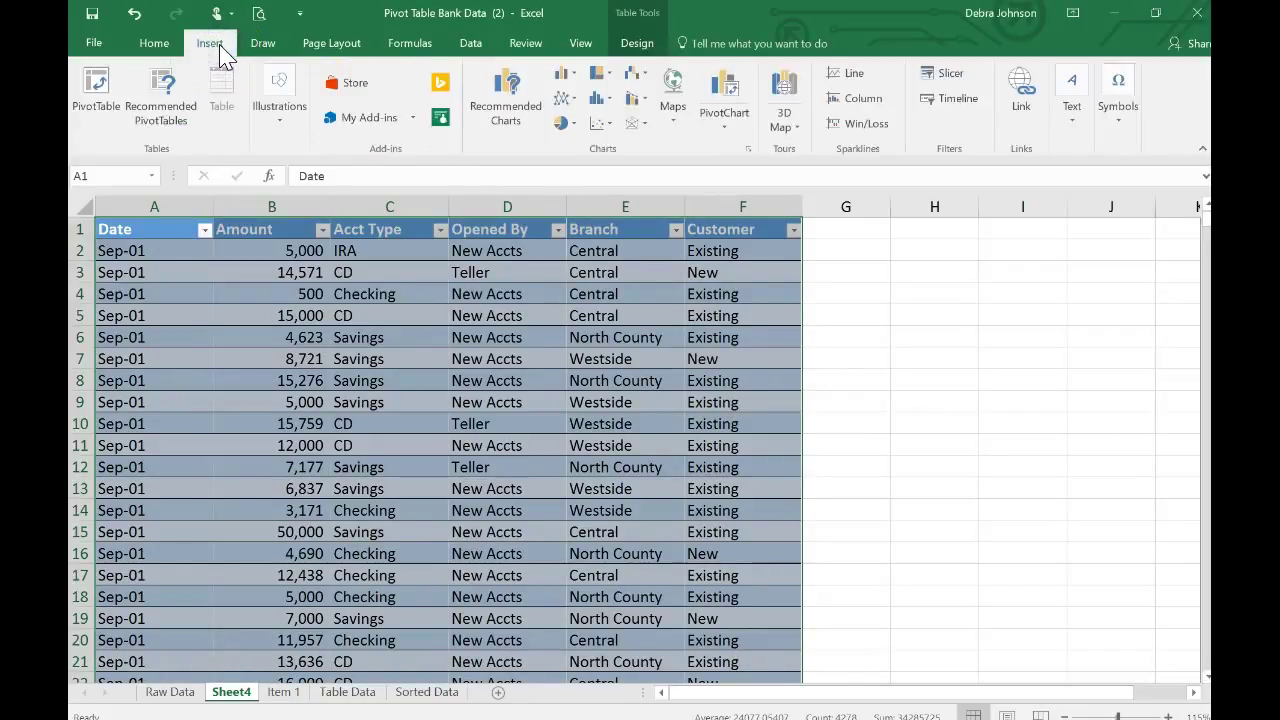
pyautogui.click(100, 92)
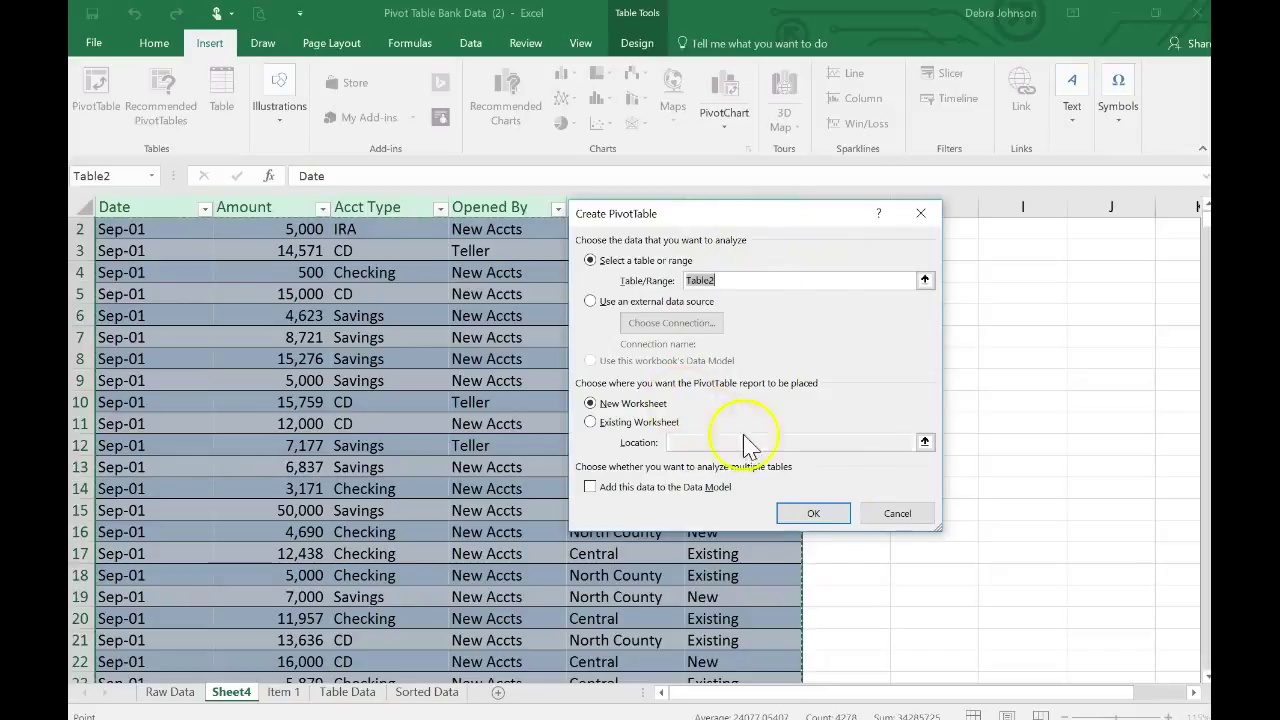
pyautogui.click(814, 516)
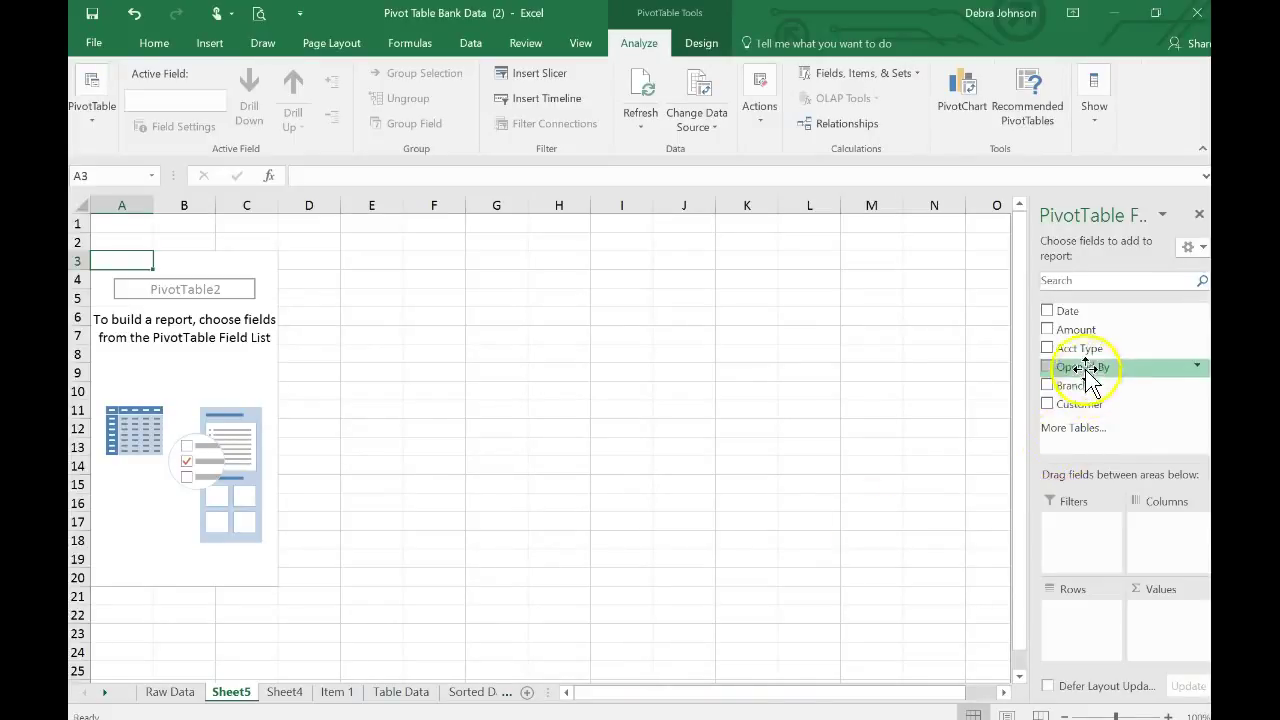
# Step: Arrange the second pivot table with Acct Type in rows, summed Amount in values and Branch in columns
pyautogui.moveTo(1085, 355); pyautogui.dragTo(1063, 618)
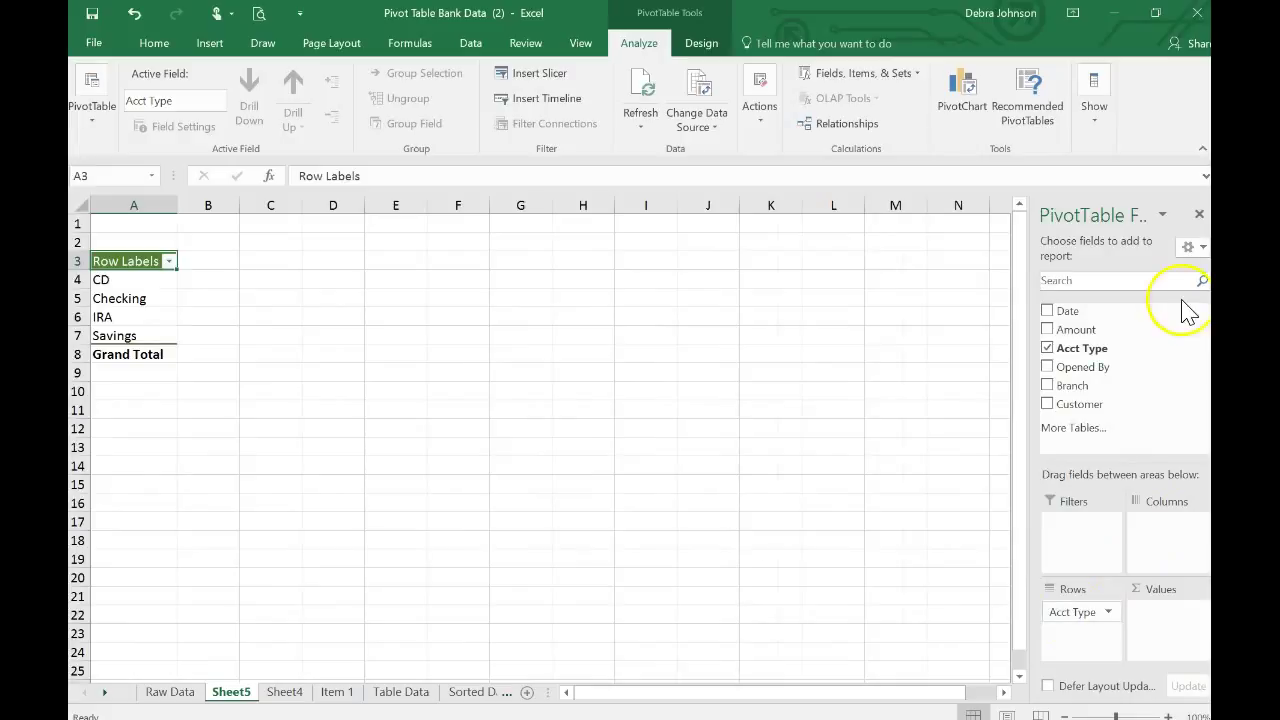
pyautogui.moveTo(1083, 330); pyautogui.dragTo(1158, 618)
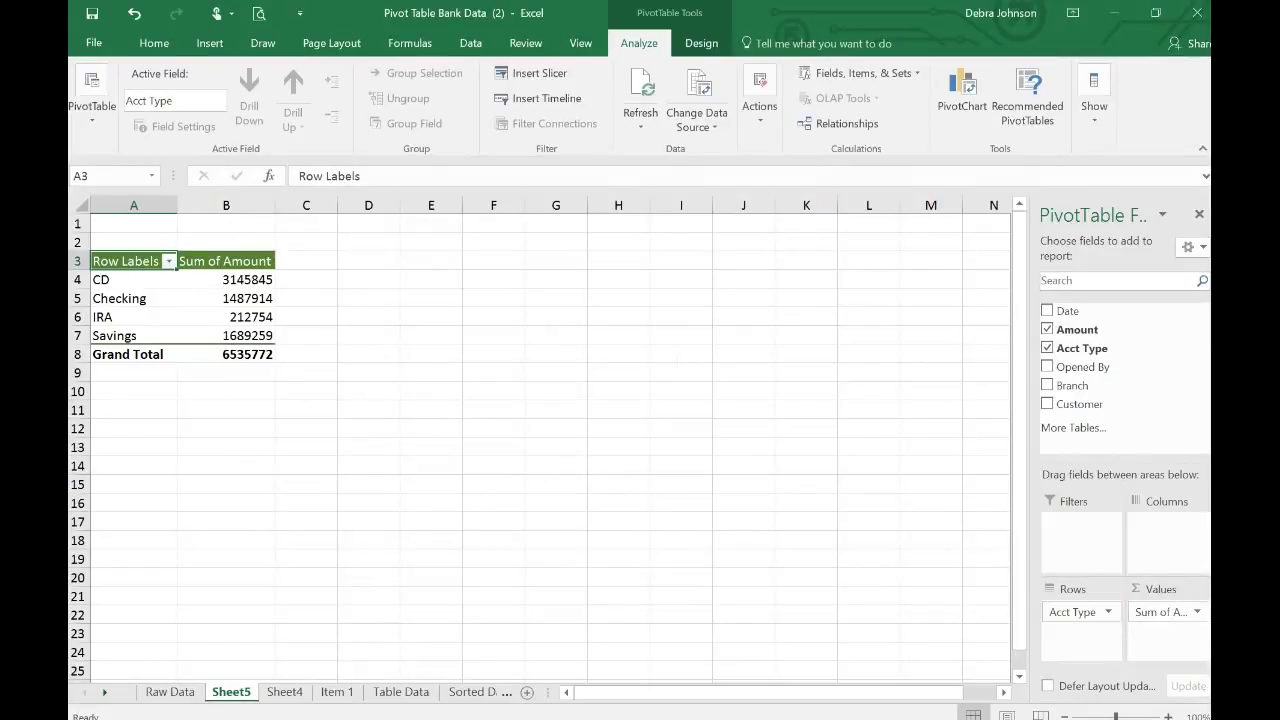
pyautogui.moveTo(1084, 385); pyautogui.dragTo(1170, 540)
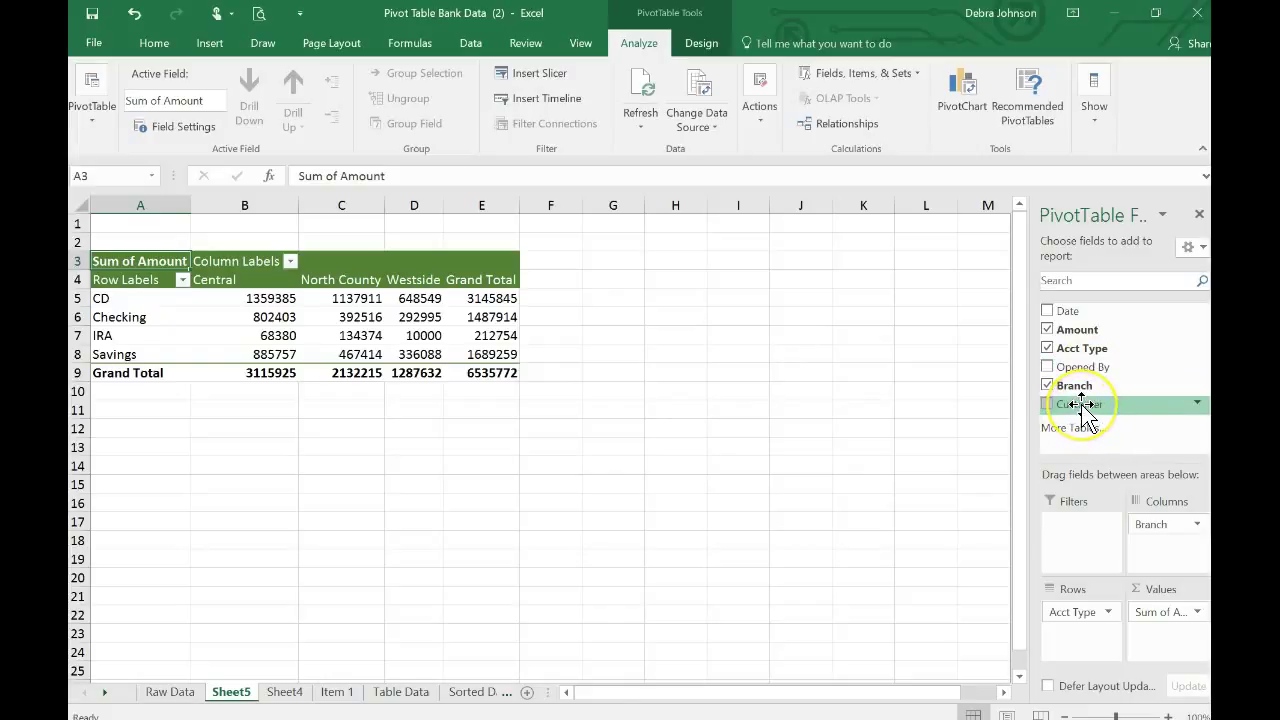
# Step: Add Customer as a report filter on the second pivot table and filter it to New customers
pyautogui.moveTo(1082, 410); pyautogui.dragTo(1068, 532)
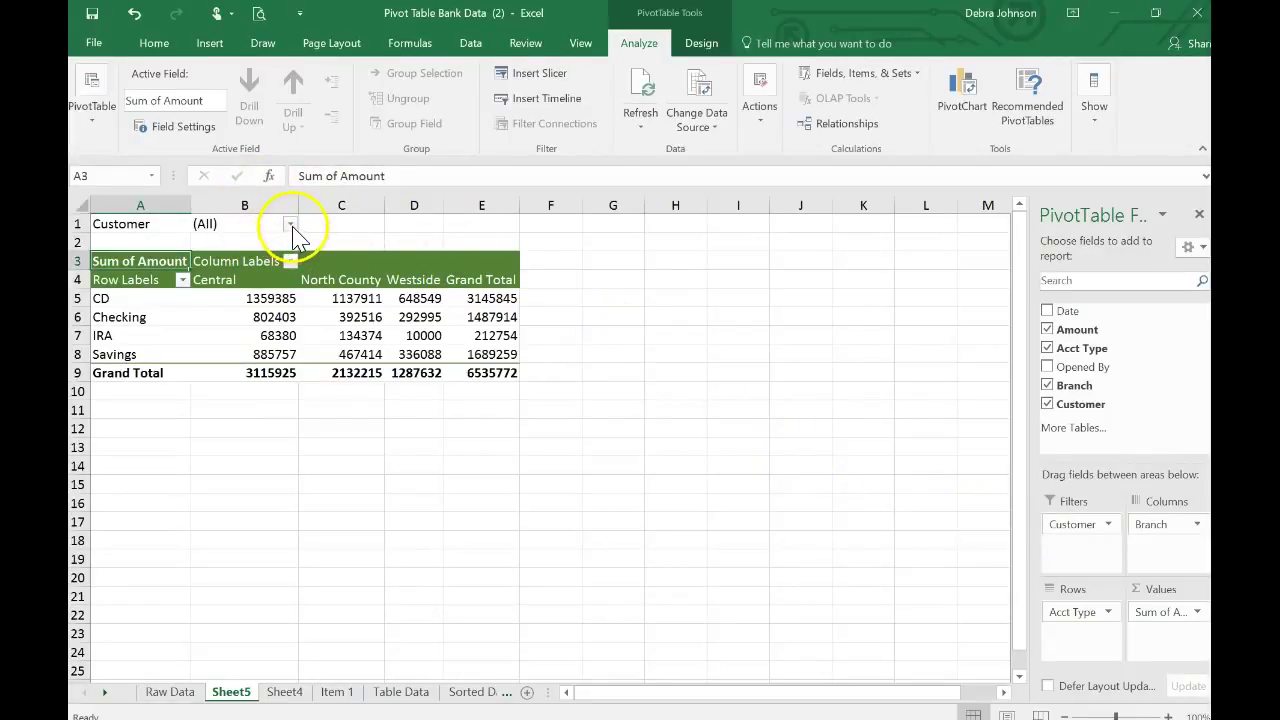
pyautogui.click(290, 225)
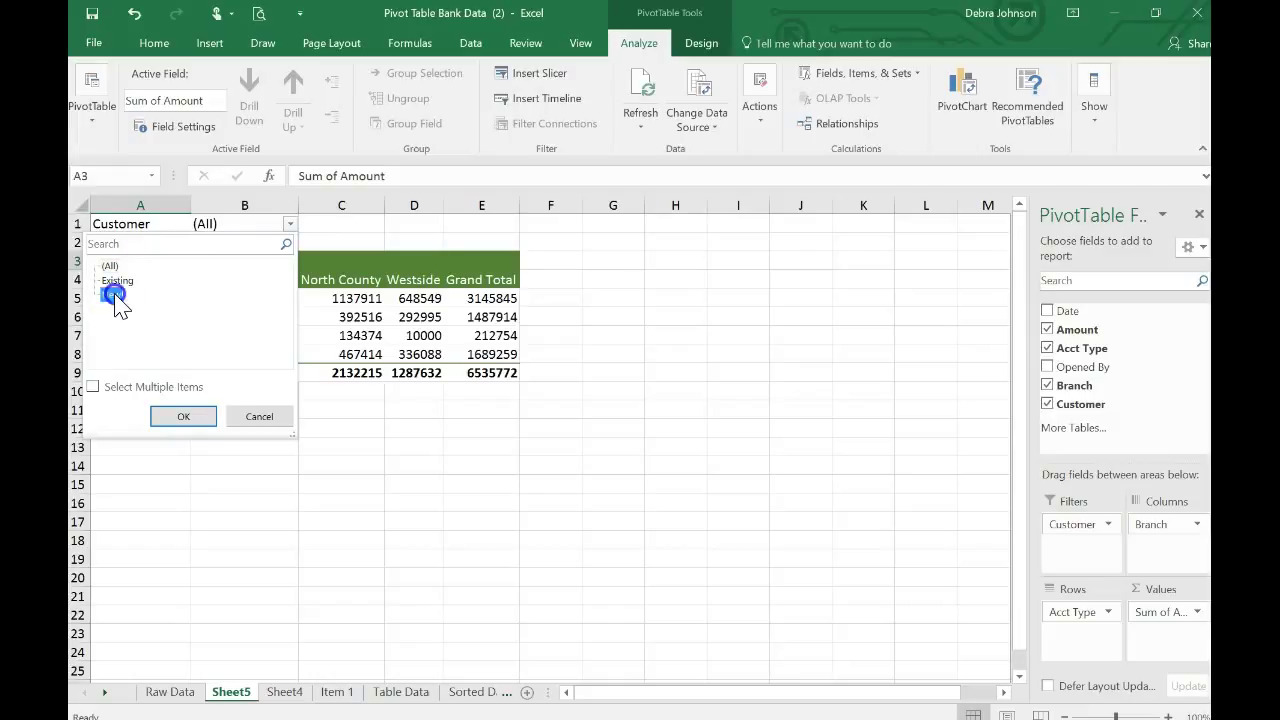
pyautogui.click(178, 416)
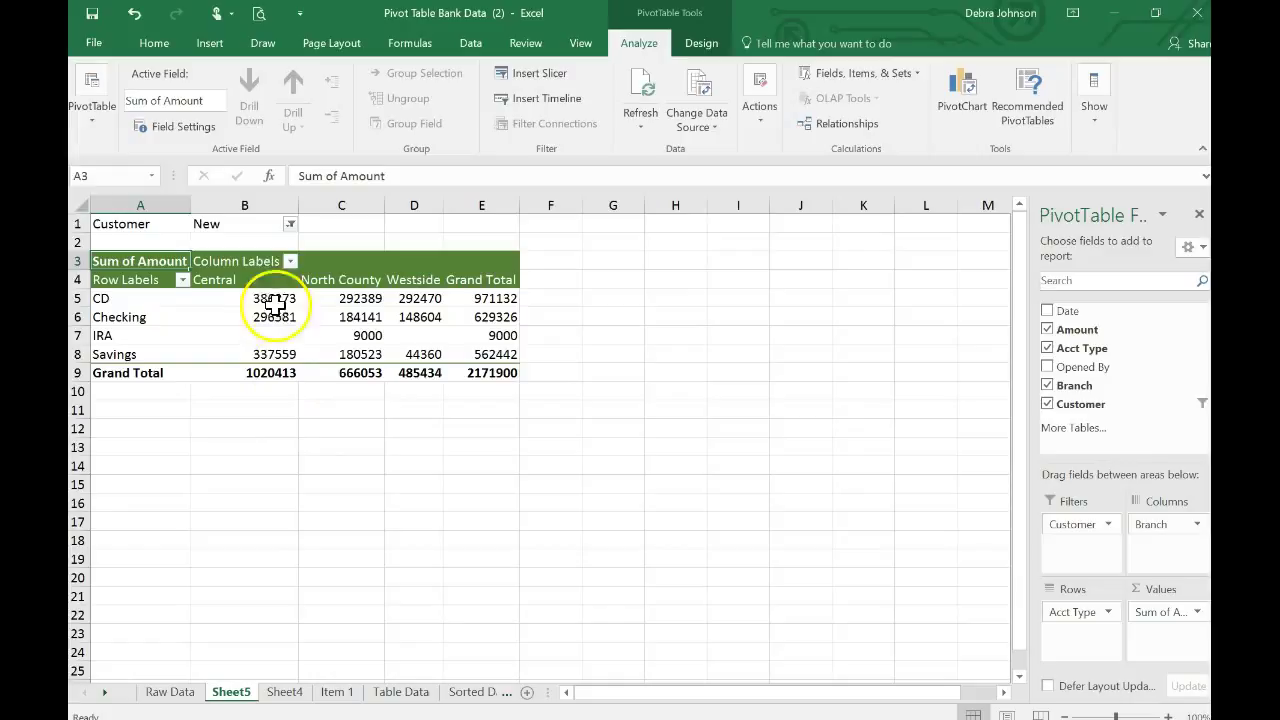
# Step: Format the pivot table's values B5:E9 with the Comma Style and widen column D to fit the Westside amounts
pyautogui.moveTo(252, 290)
pyautogui.moveTo(252, 290); pyautogui.dragTo(514, 366)
pyautogui.scroll(-1, 514, 366)
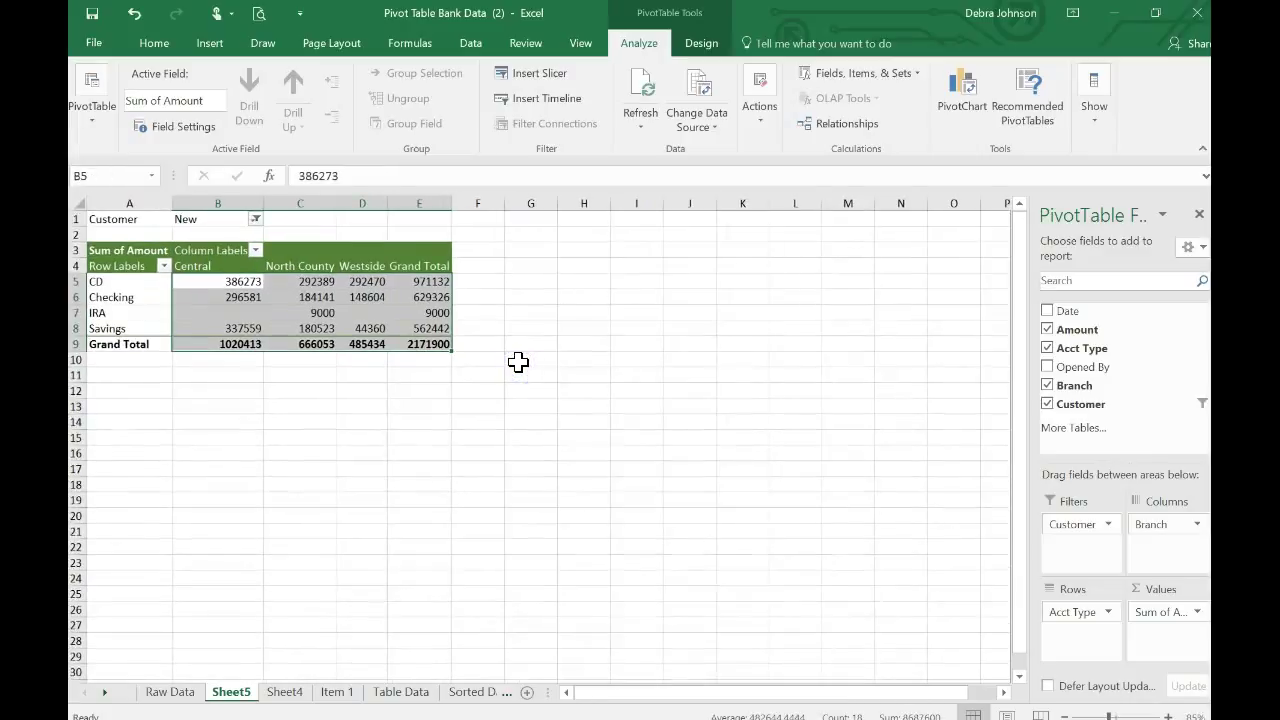
pyautogui.click(155, 42)
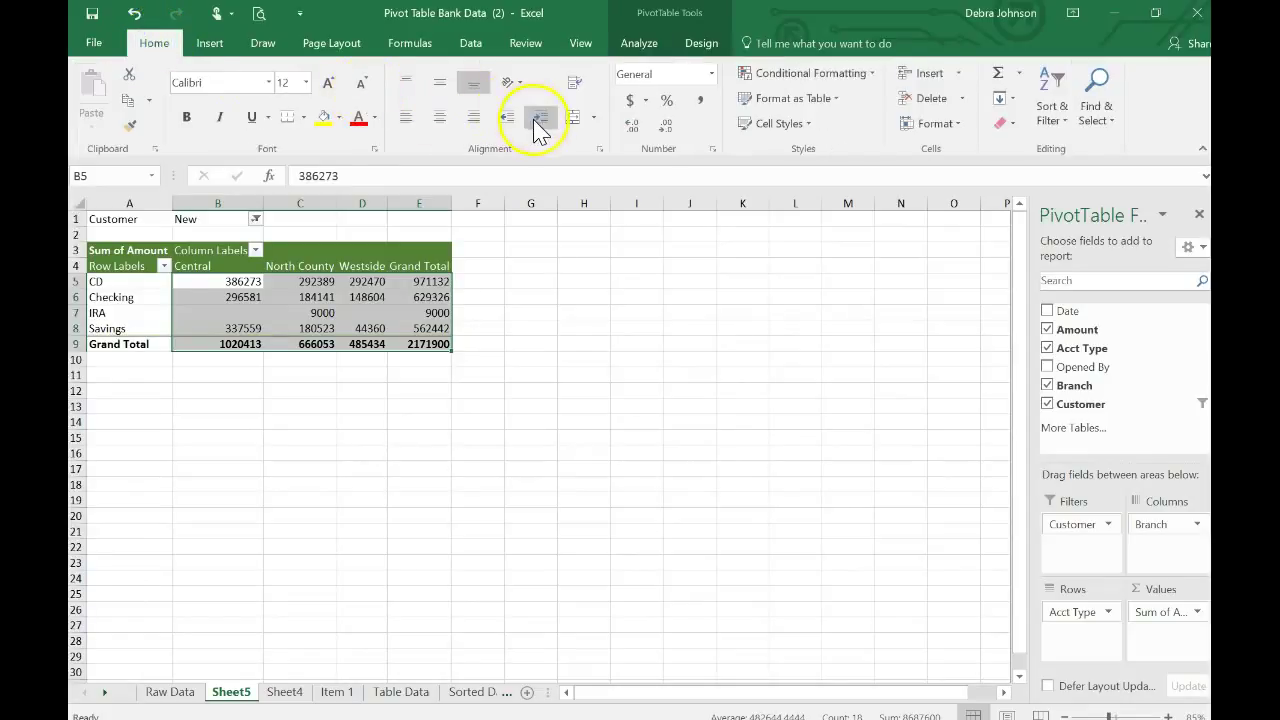
pyautogui.click(700, 100)
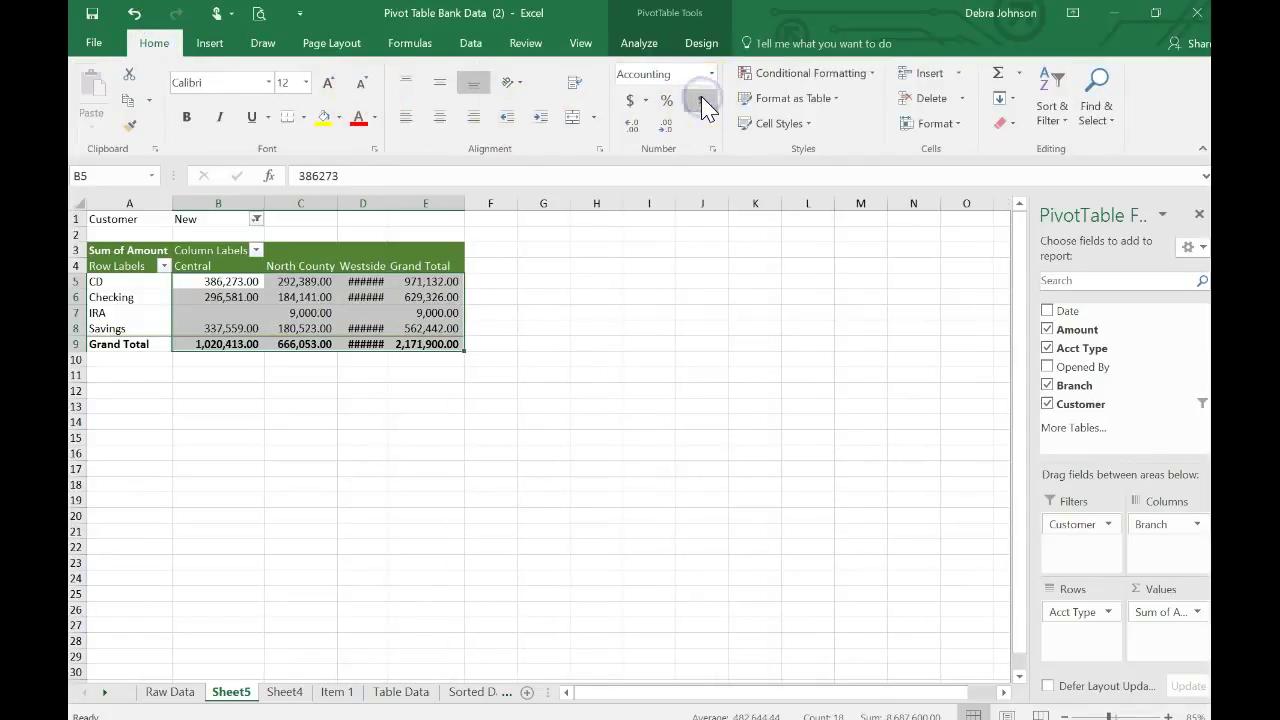
pyautogui.moveTo(388, 203); pyautogui.dragTo(414, 200)
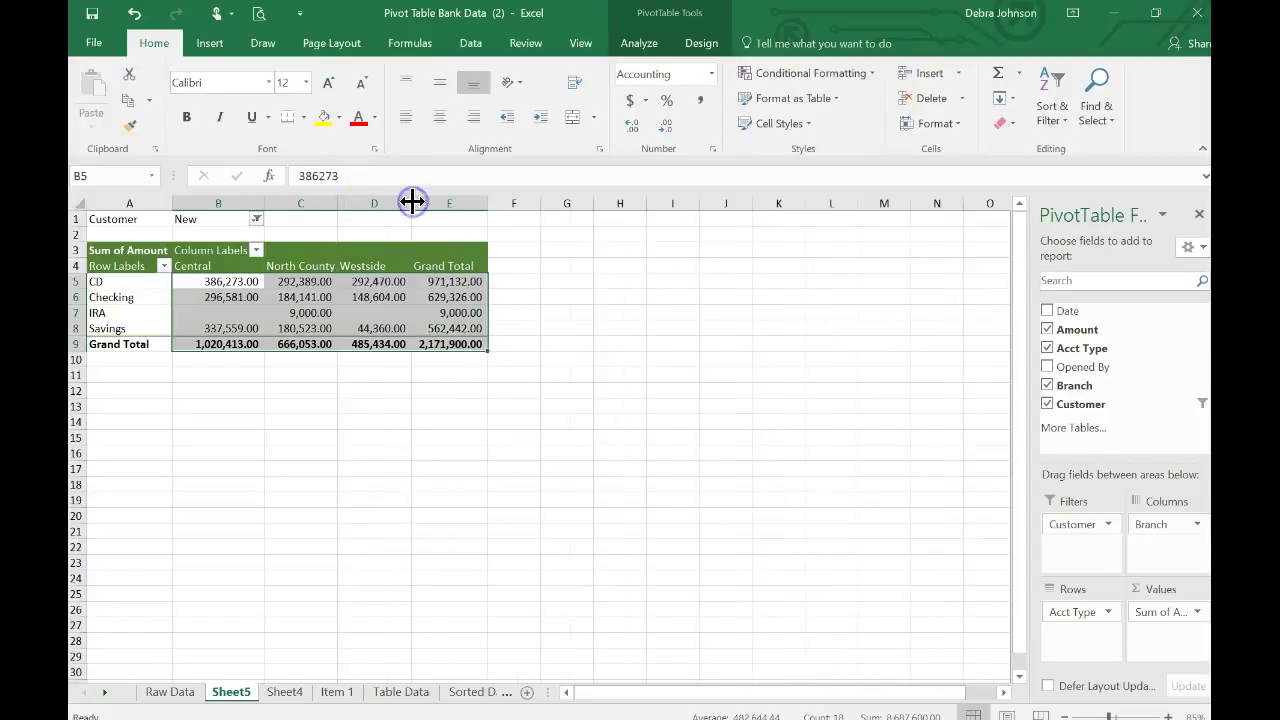
pyautogui.click(403, 426)
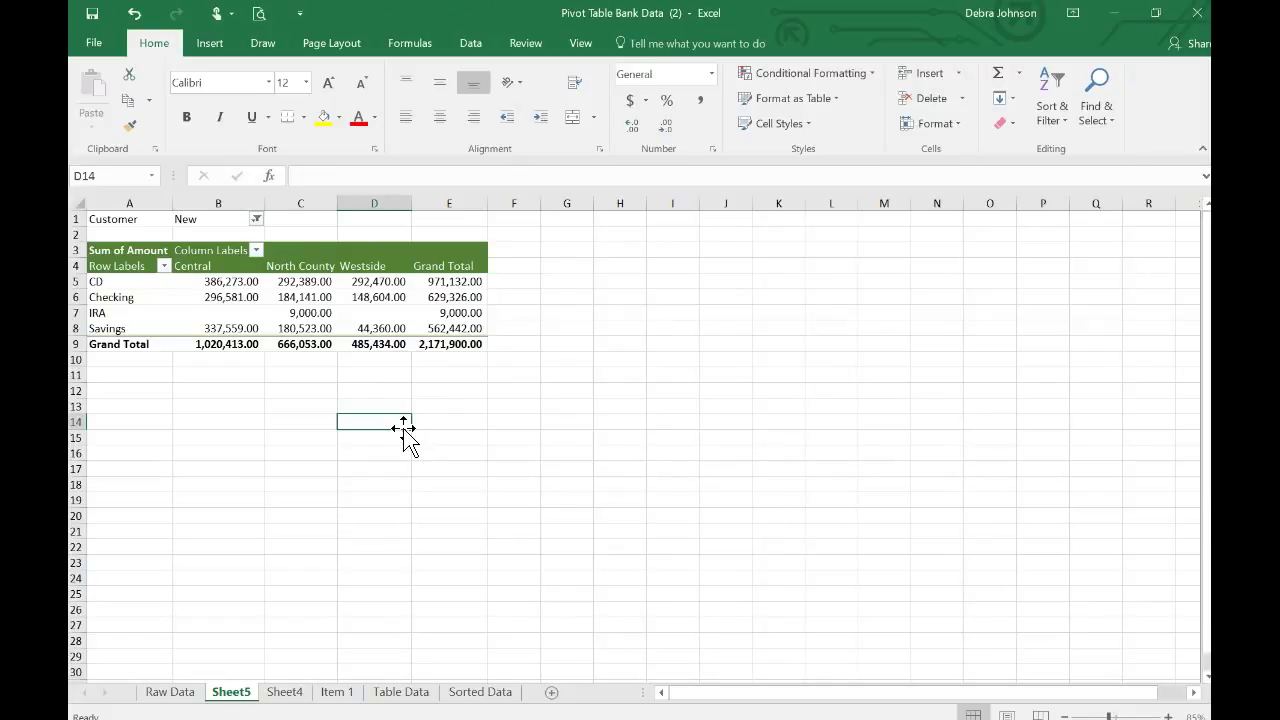
# Step: Try to insert a sheet row above the pivot table from the Customer filter cell A1
pyautogui.click(141, 221)
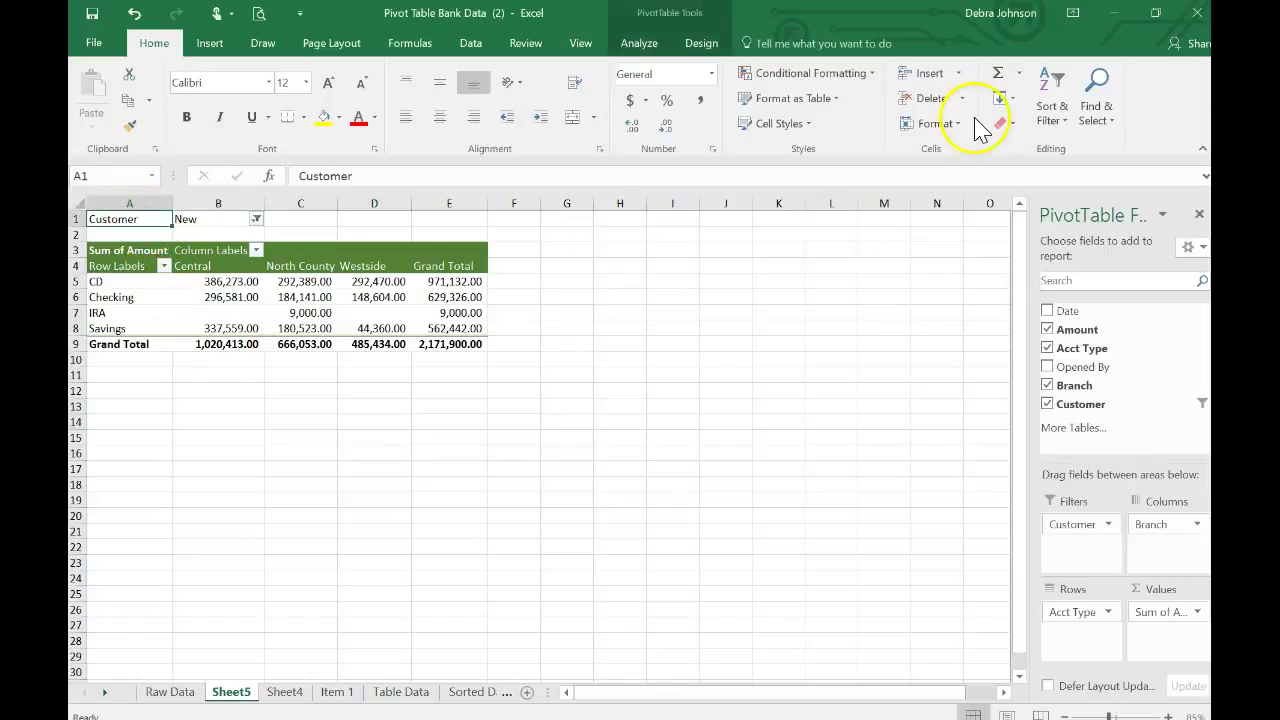
pyautogui.click(960, 73)
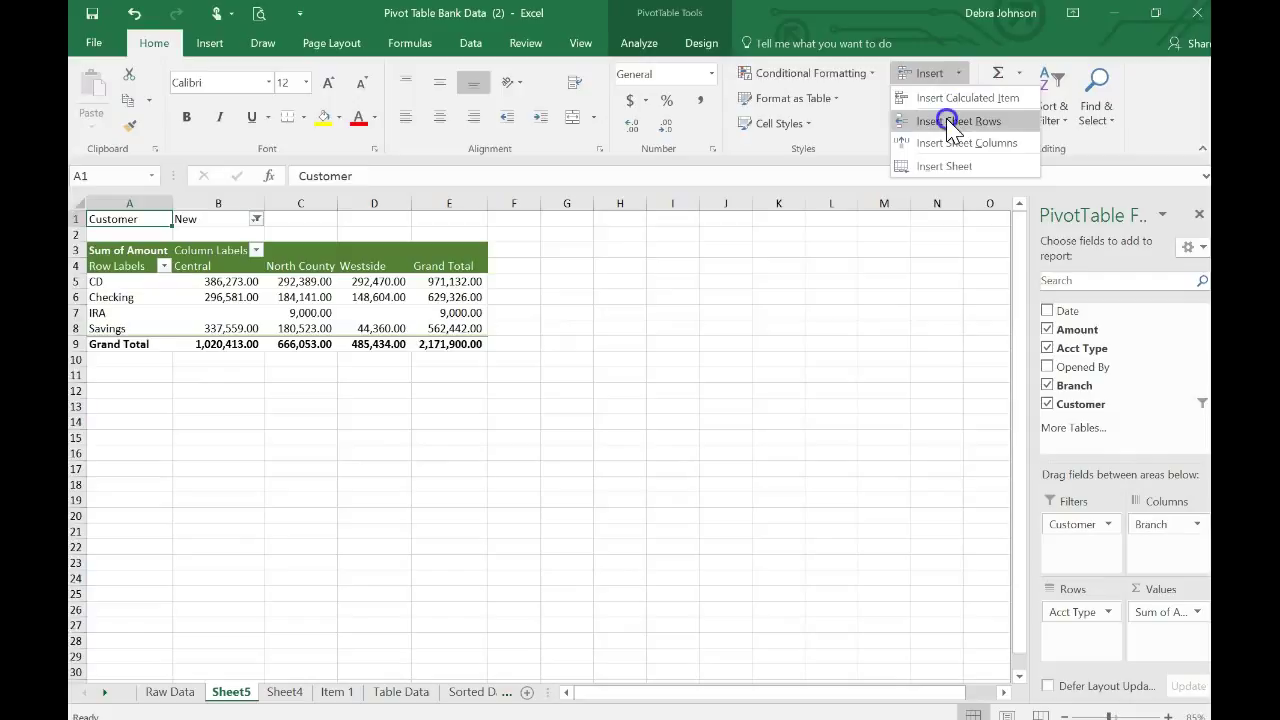
pyautogui.click(950, 122)
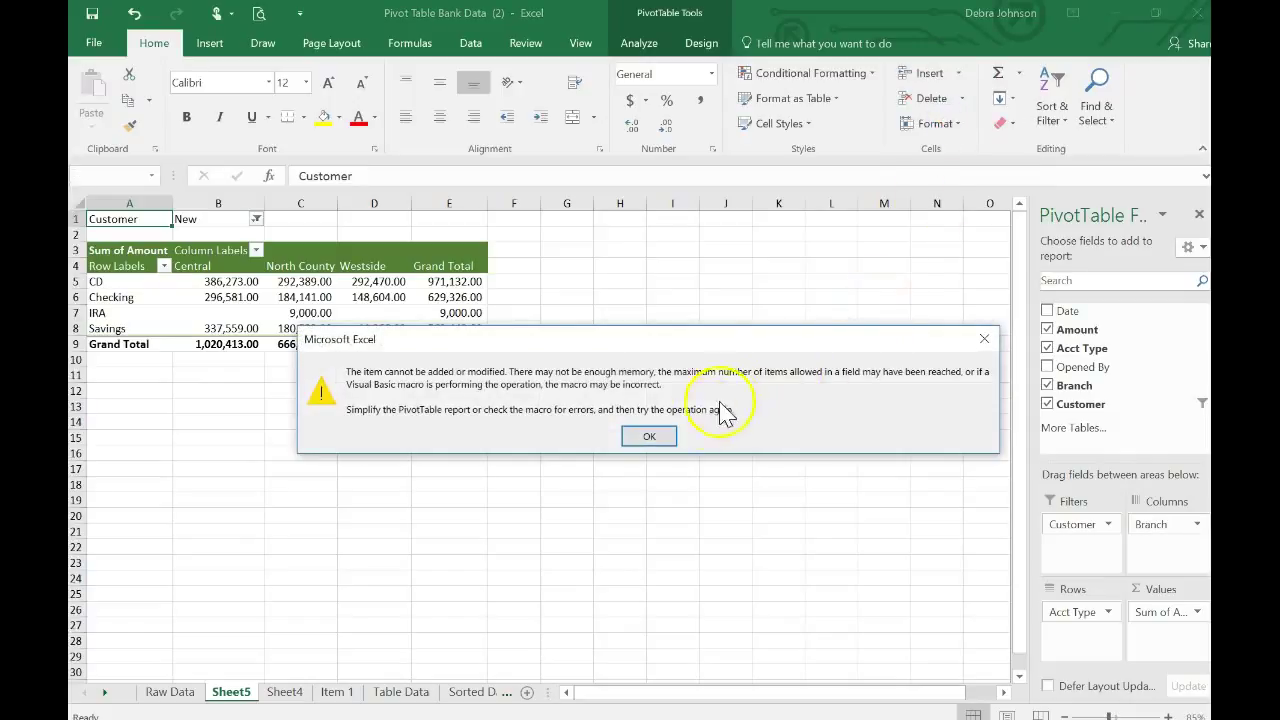
pyautogui.click(649, 436)
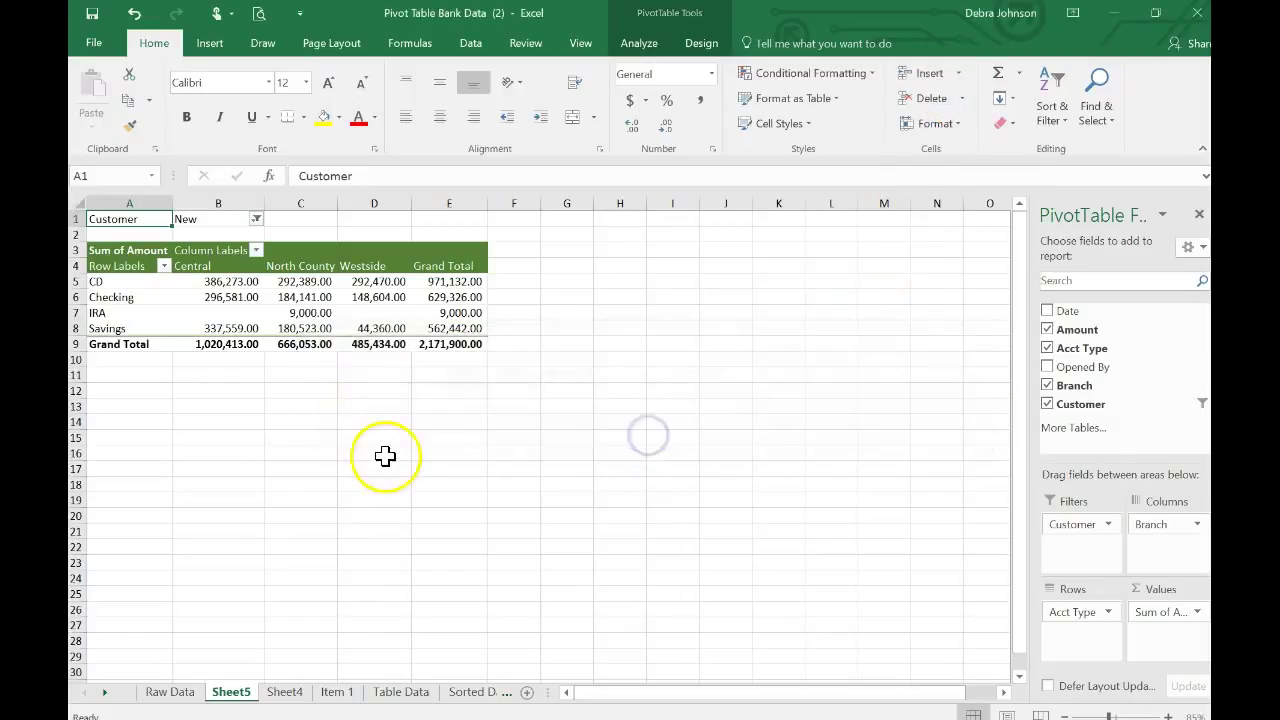
# Step: Insert two blank sheet rows above the pivot table, starting from empty cell I1 outside it
pyautogui.click(284, 455)
pyautogui.click(666, 221)
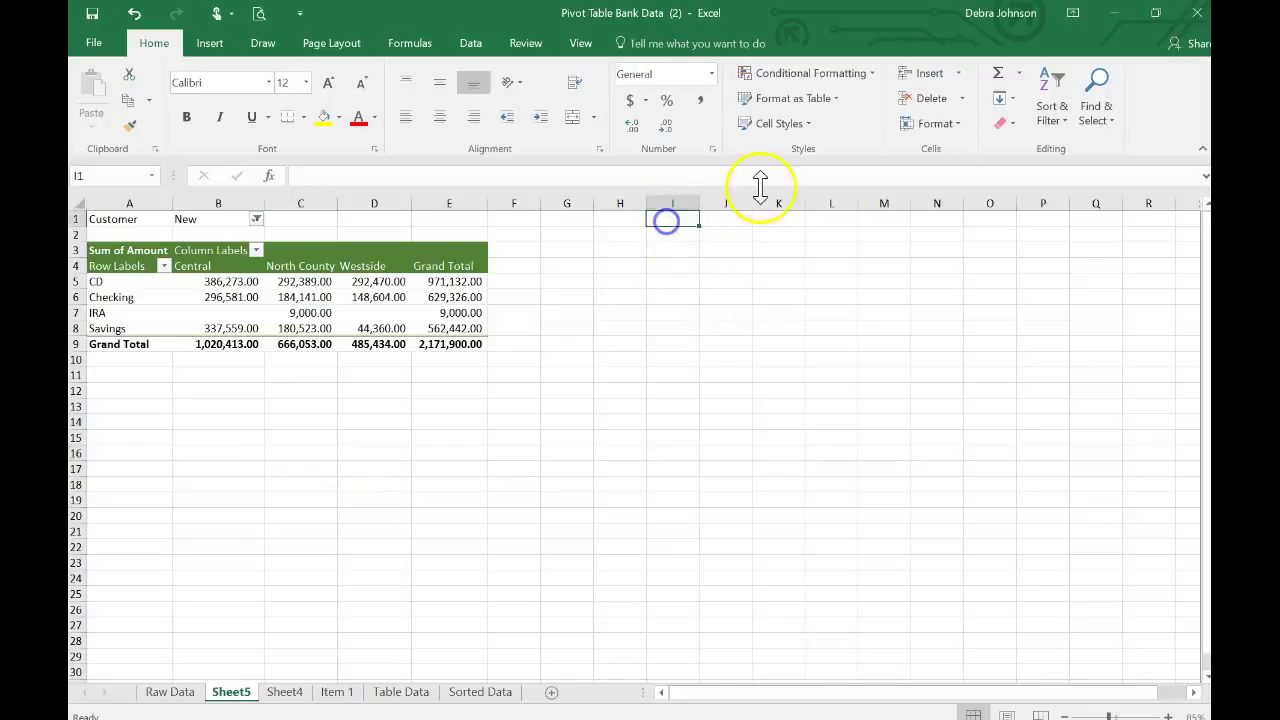
pyautogui.click(958, 75)
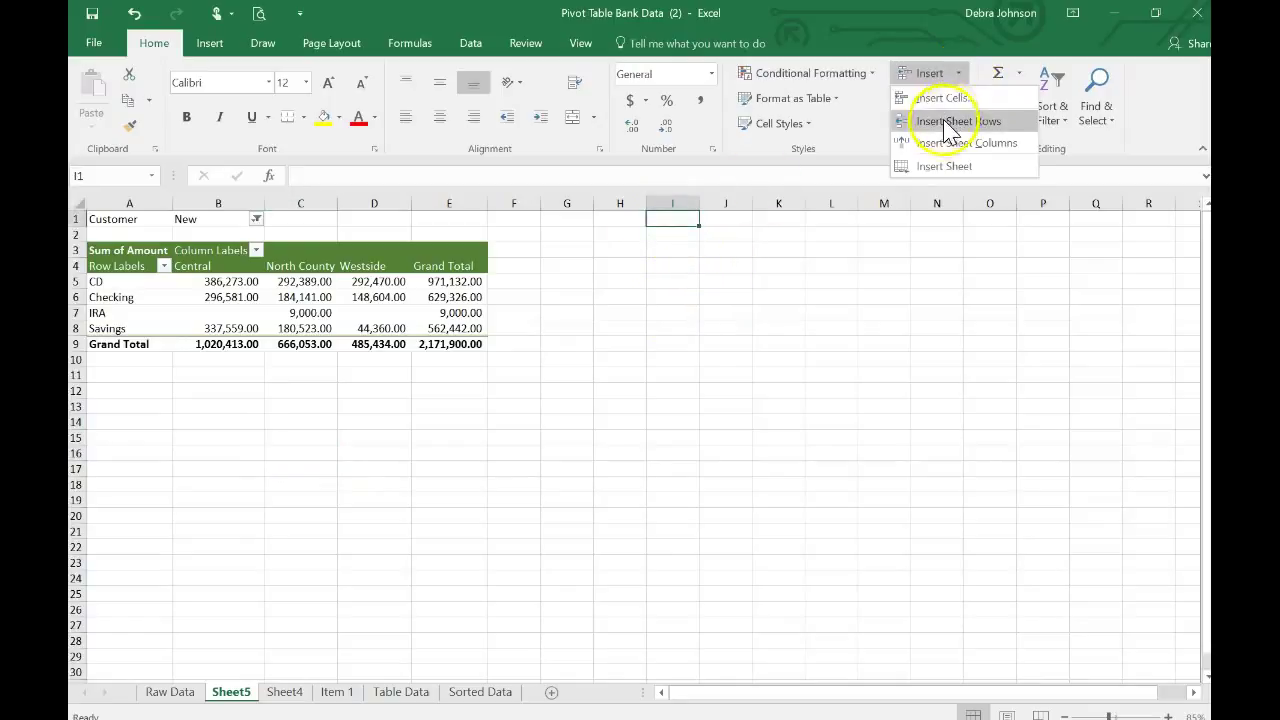
pyautogui.click(945, 122)
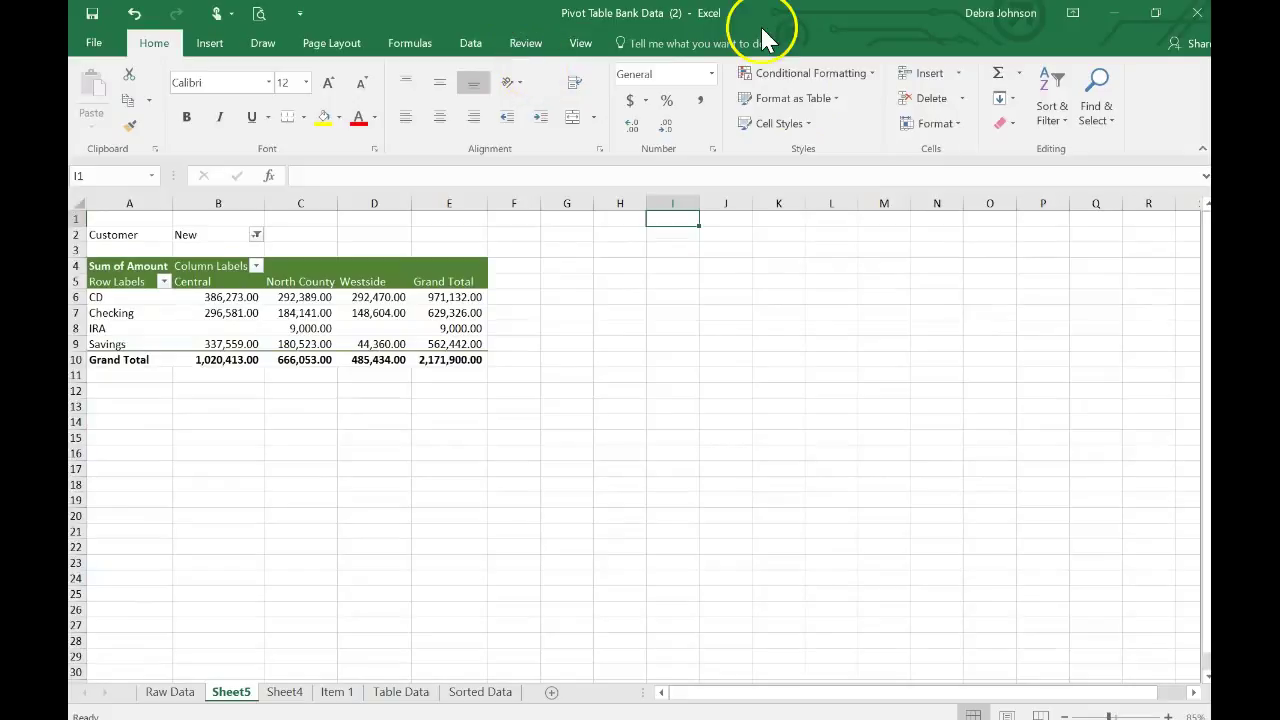
pyautogui.click(958, 75)
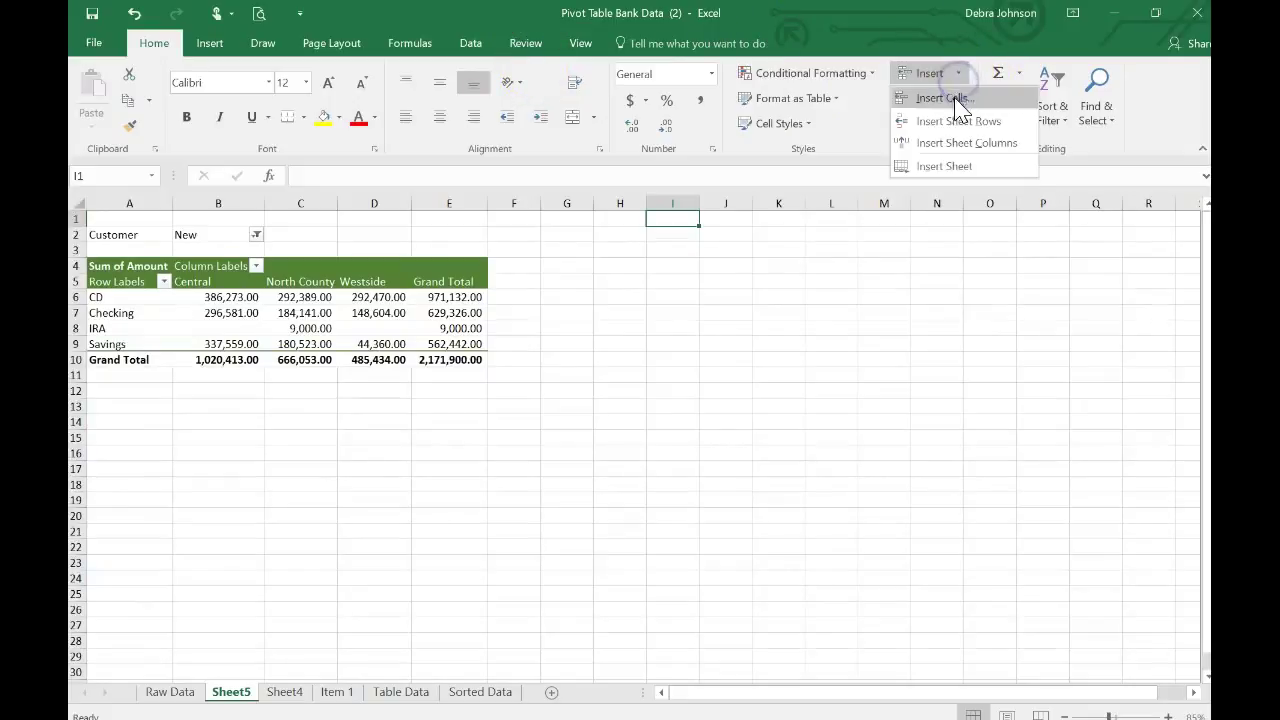
pyautogui.click(956, 122)
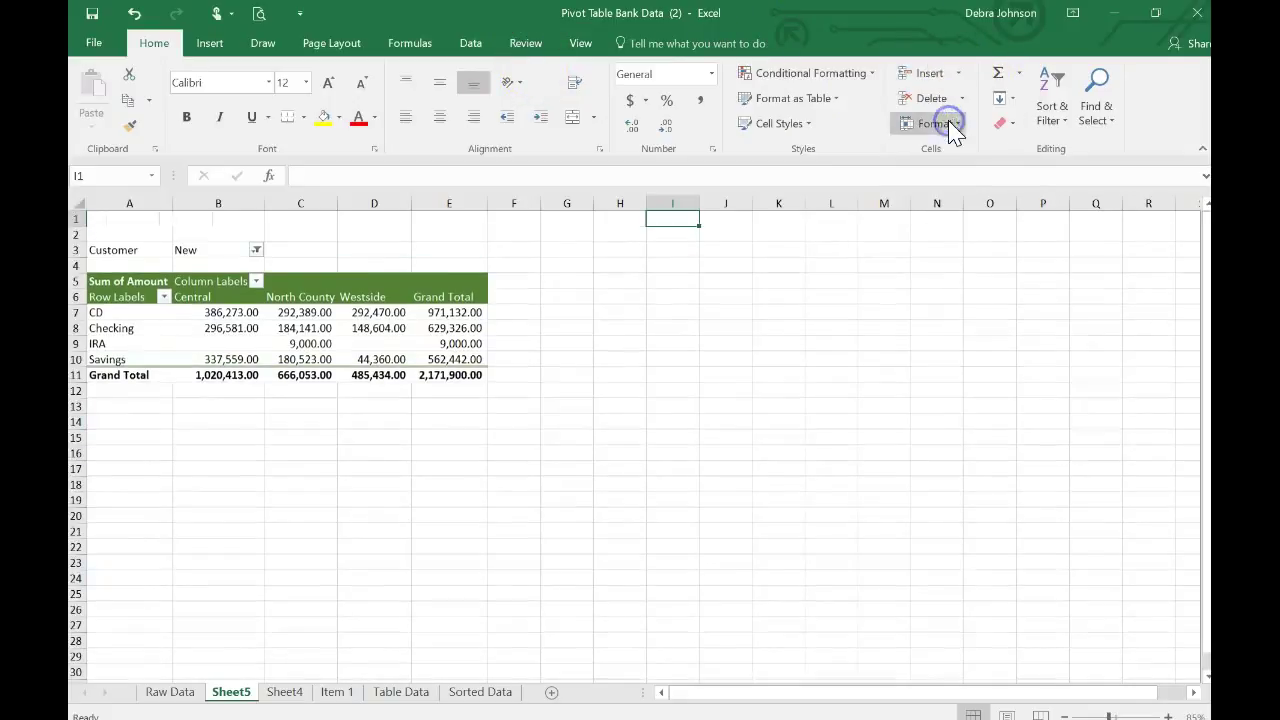
# Step: Enter the title "Summary of NEW ACCOUNTS sorted by Branch and By Type" in cell A1
pyautogui.click(144, 231)
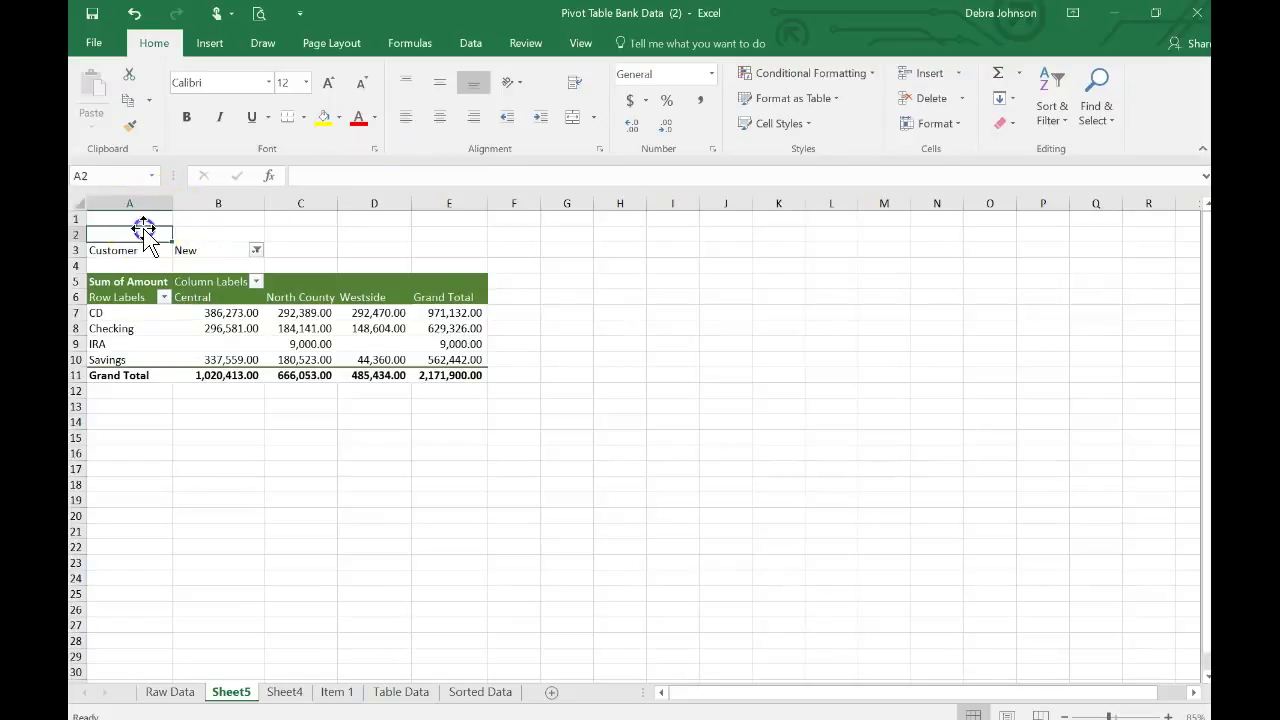
pyautogui.click(134, 219)
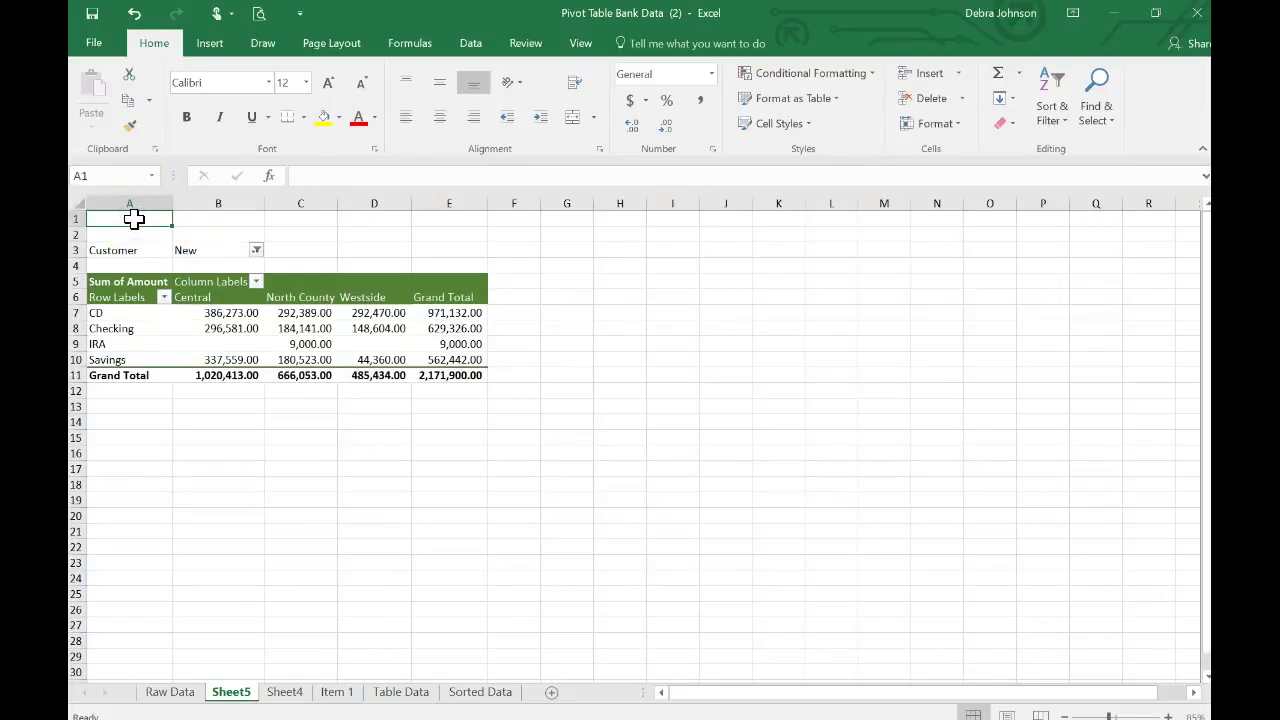
pyautogui.write('Summary of')
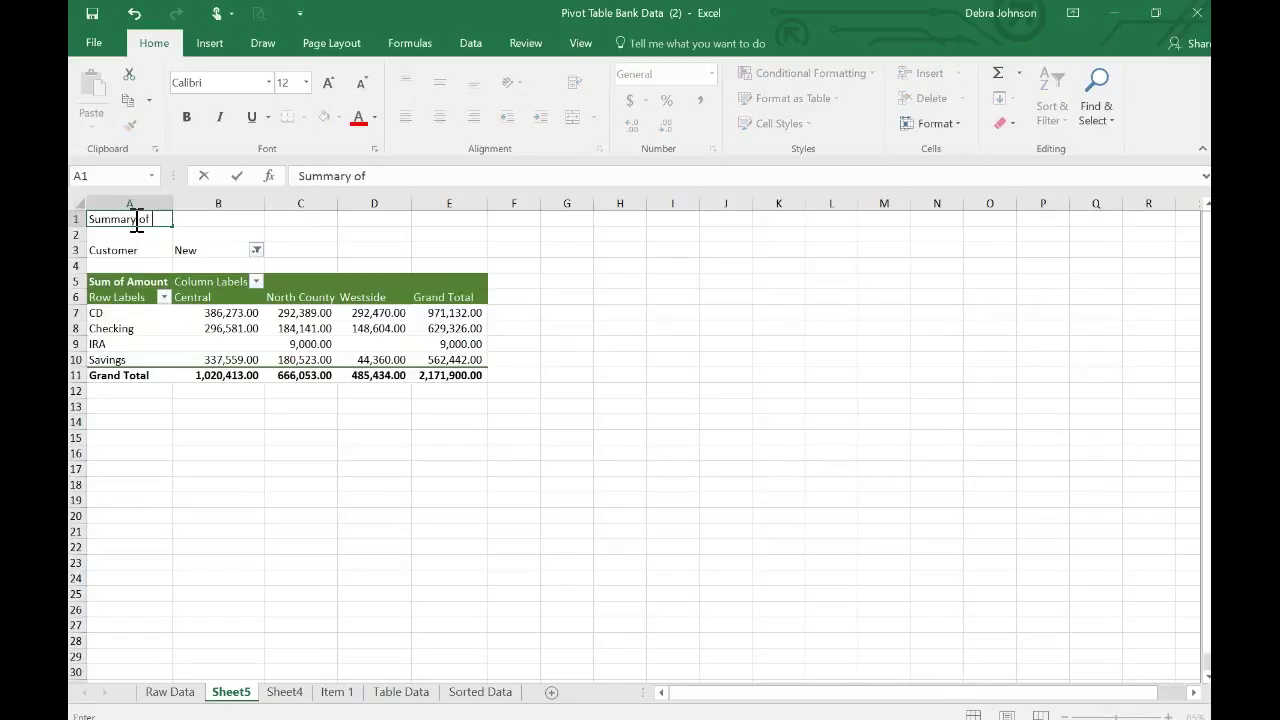
pyautogui.write('CO')
pyautogui.press('BackSpace')
pyautogui.press('BackSpace')
pyautogui.press('BackSpace')
pyautogui.write('ACCOUNTS ')
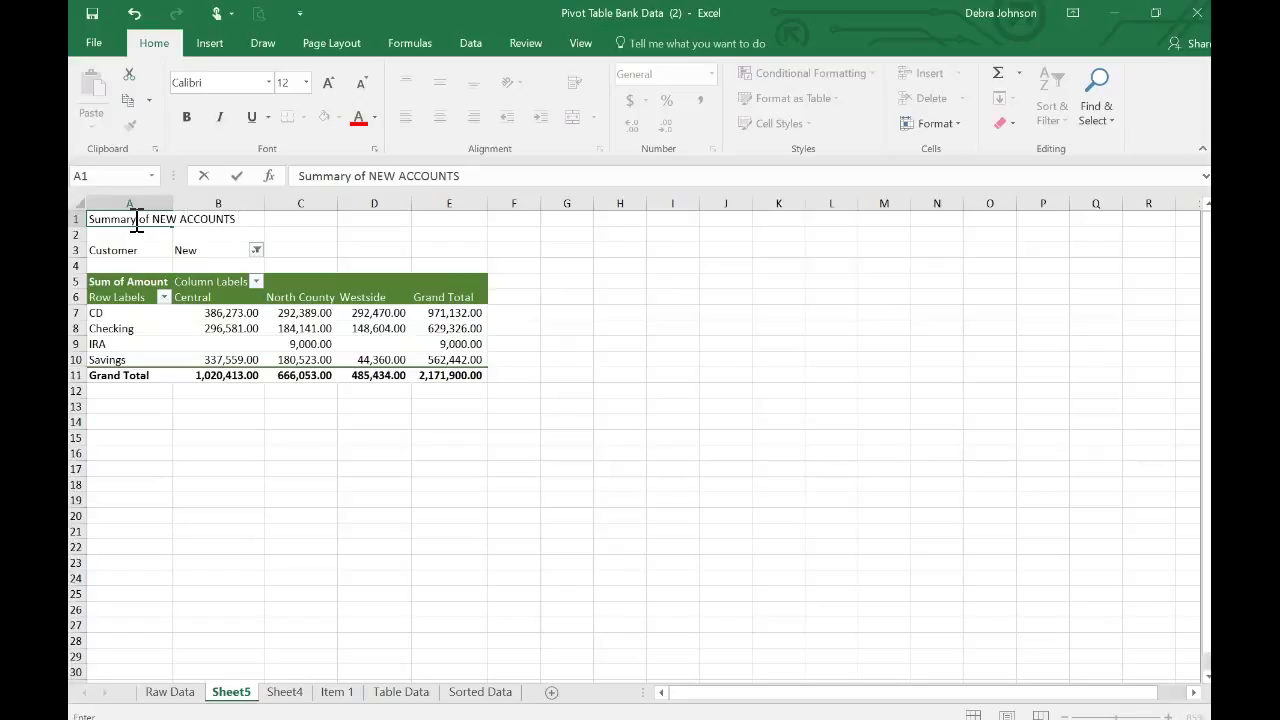
pyautogui.write('sorted by Branch')
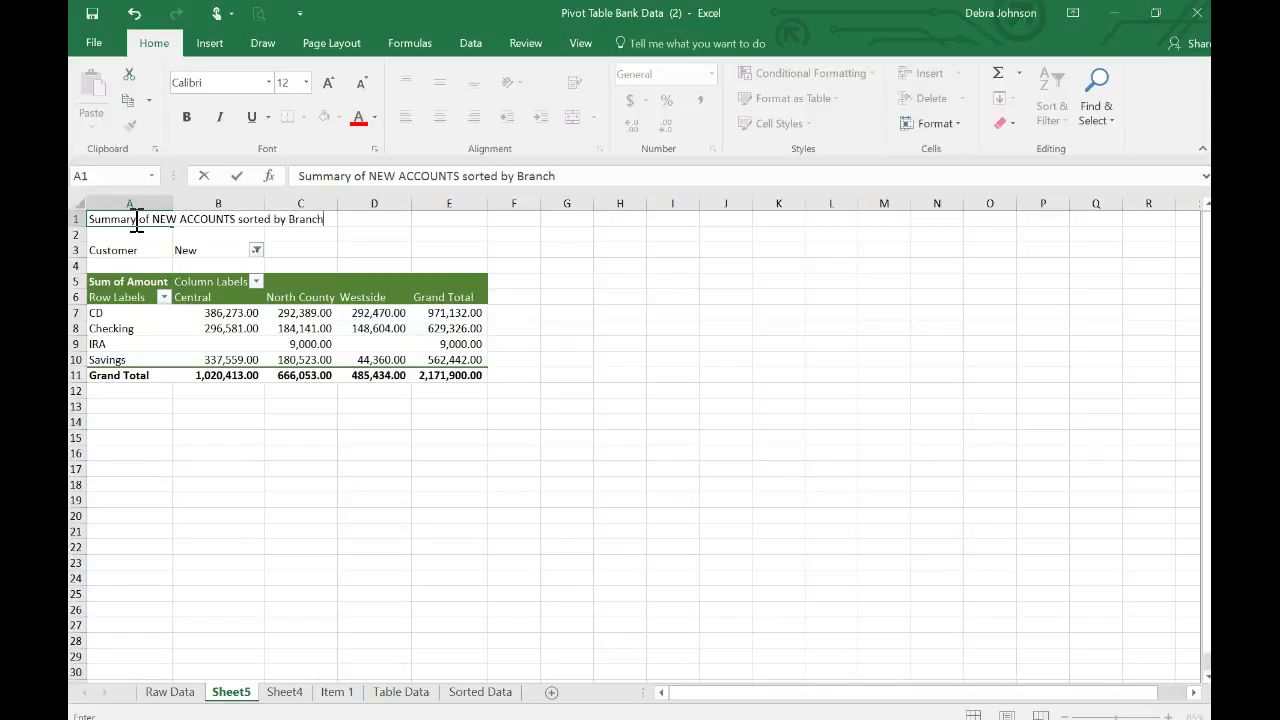
pyautogui.write(' and By Type')
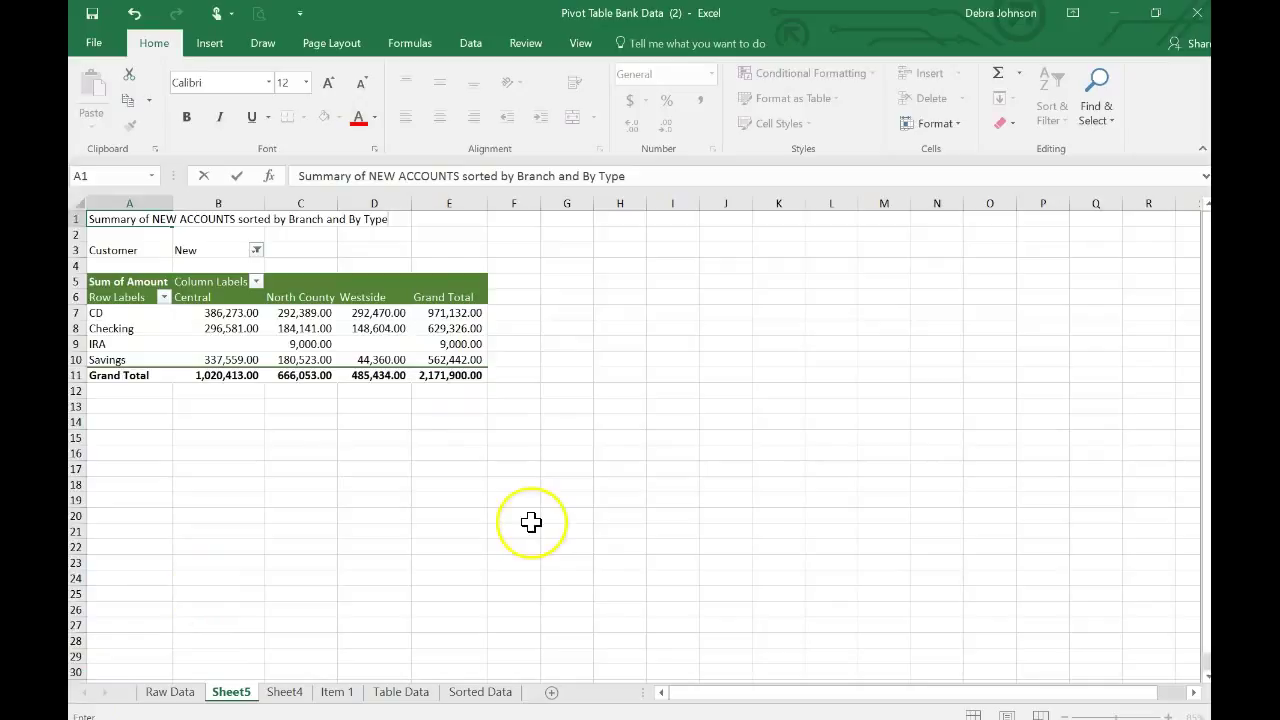
# Step: Rename the worksheet Sheet5 as "Item 2"
pyautogui.doubleClick(238, 694)
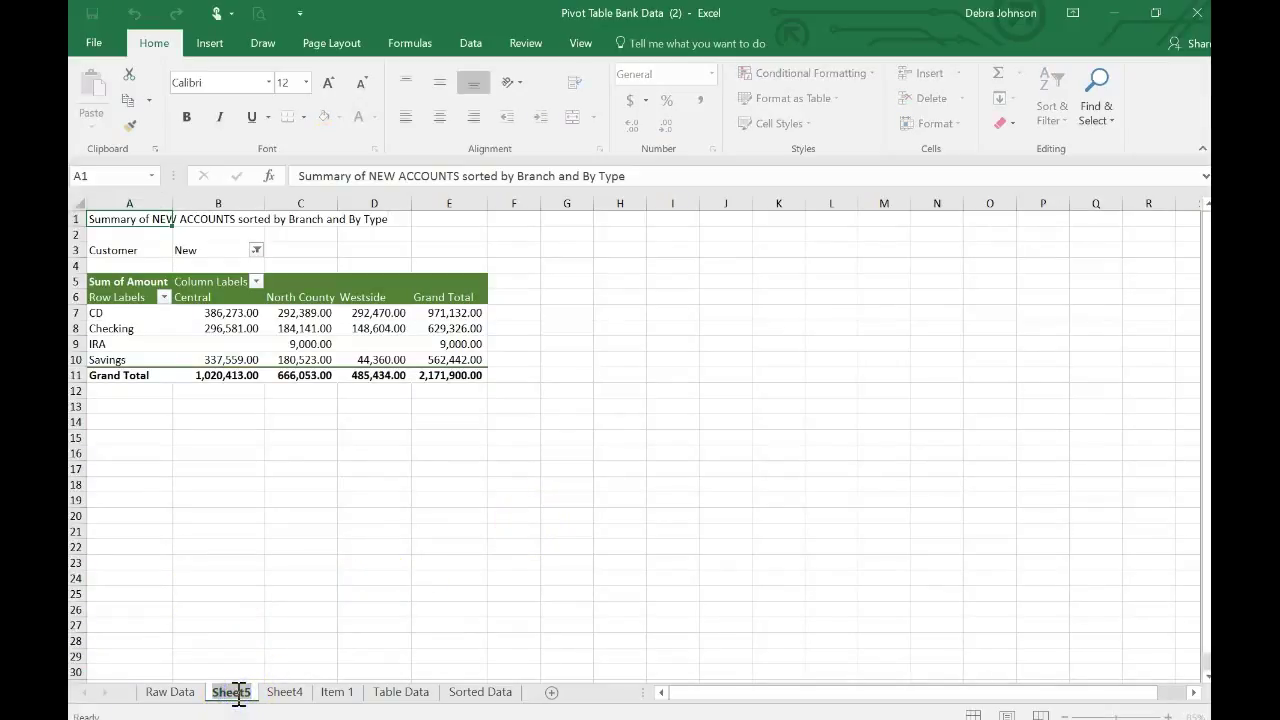
pyautogui.write('Item')
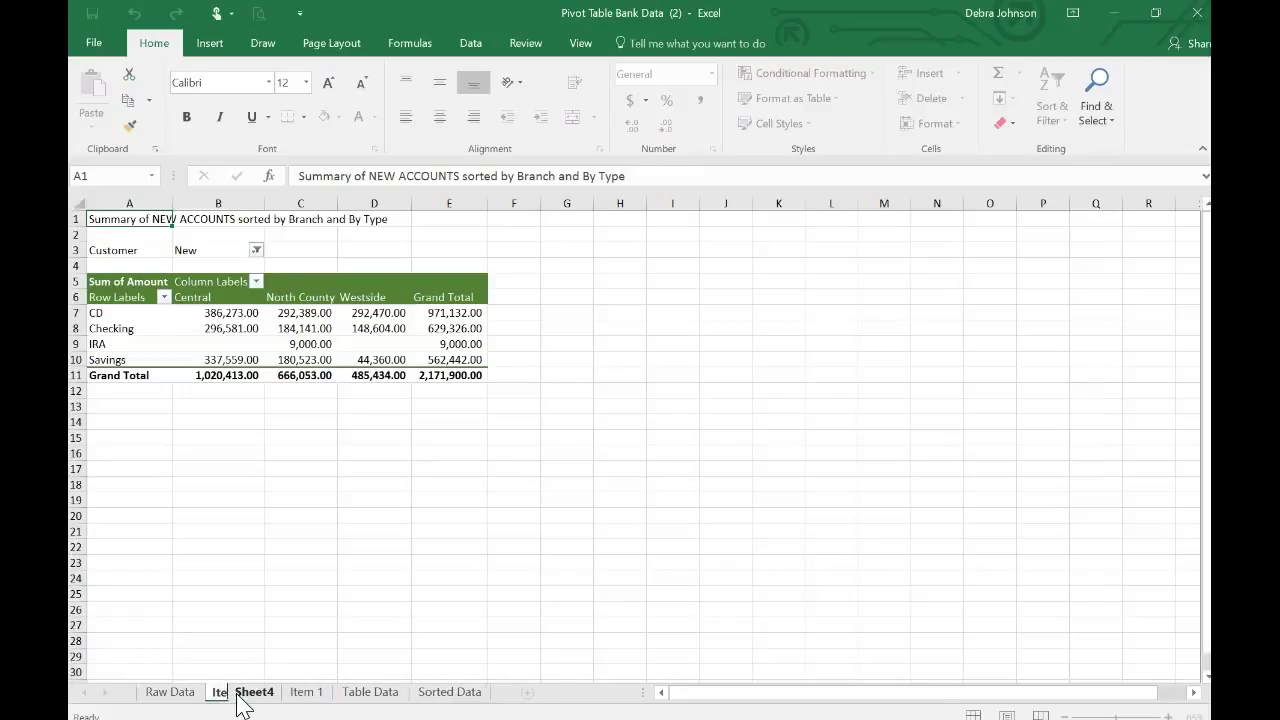
pyautogui.write(' 2')
pyautogui.press('Return')
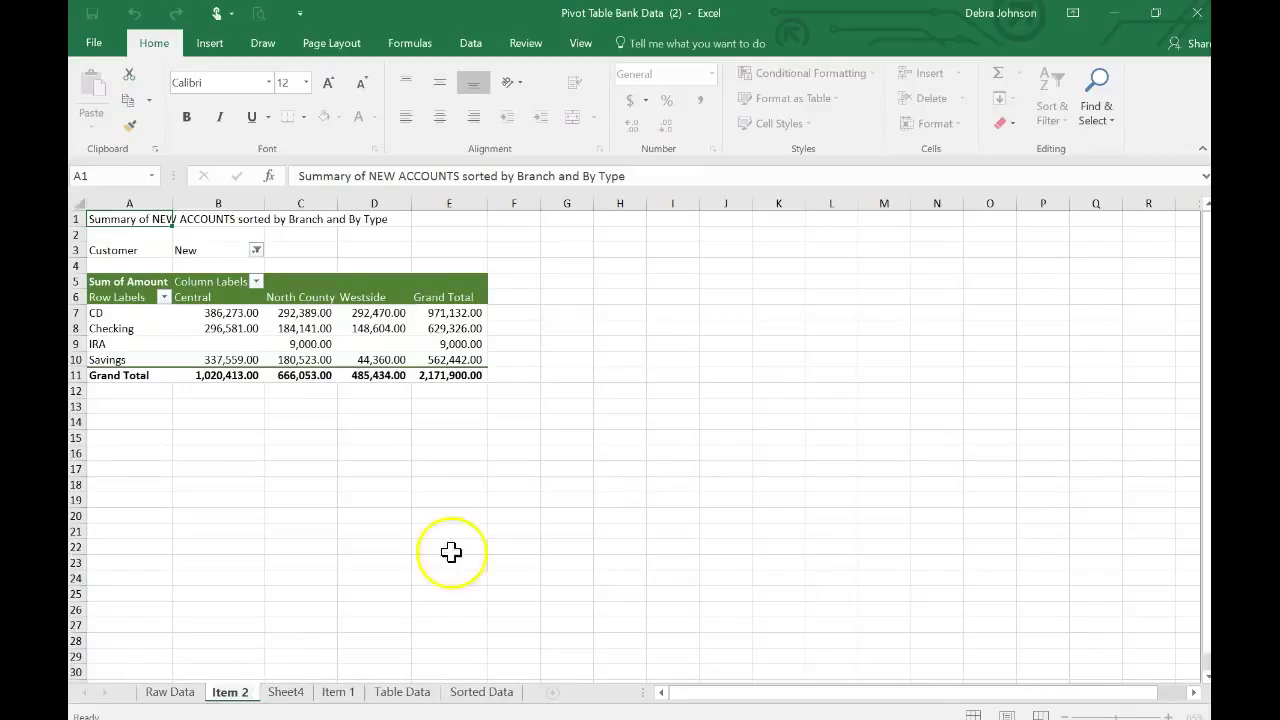
pyautogui.click(754, 387)
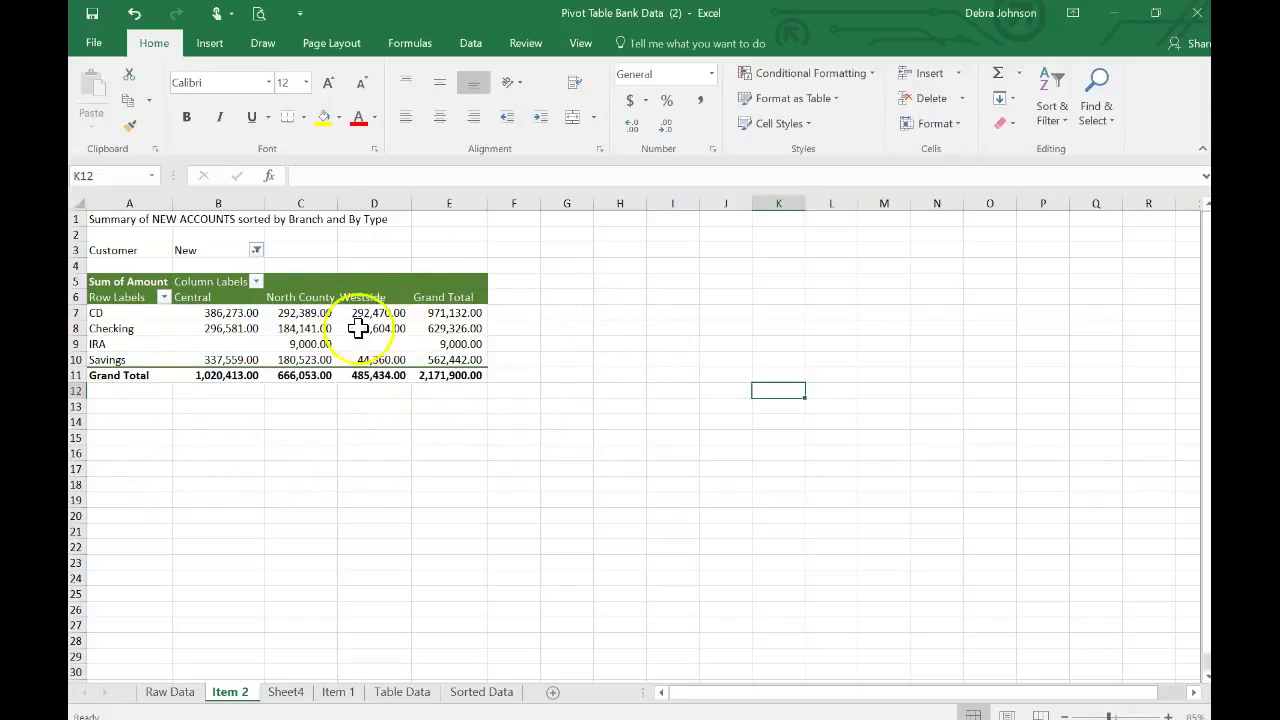
# Step: Change the pivot table's Amount value field to summarize by Count
pyautogui.click(363, 255)
pyautogui.click(348, 310)
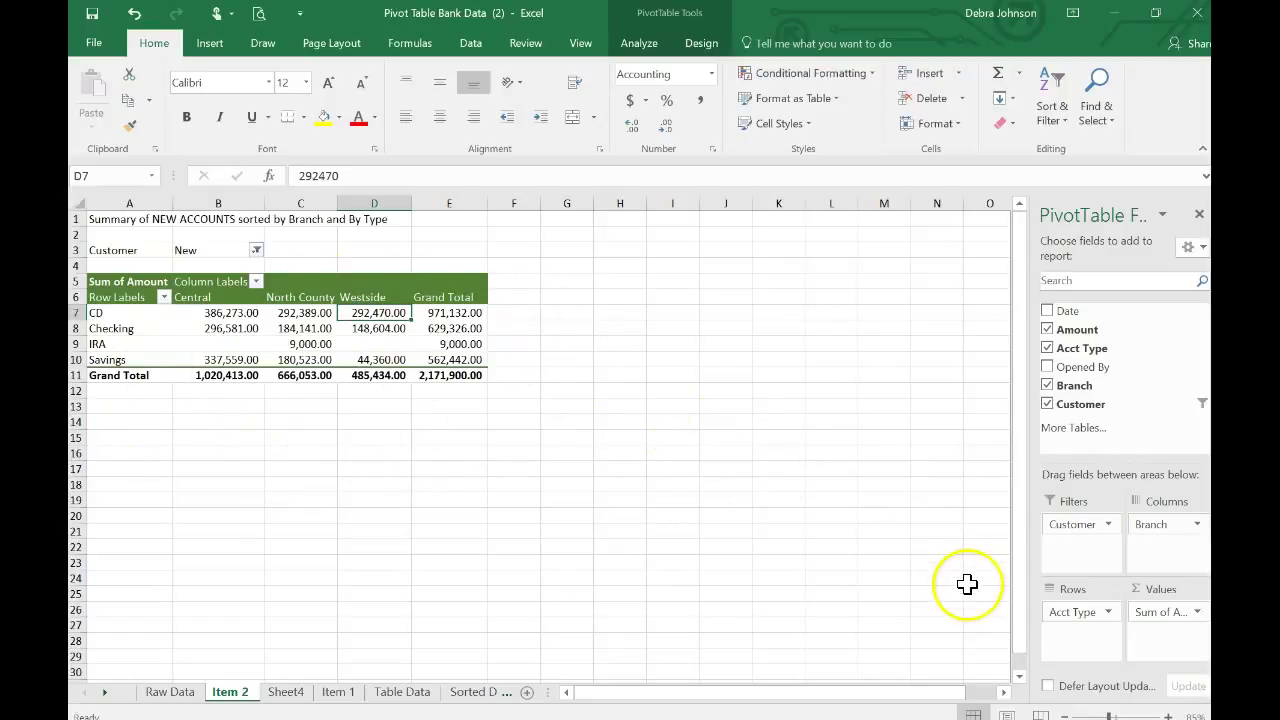
pyautogui.click(1198, 614)
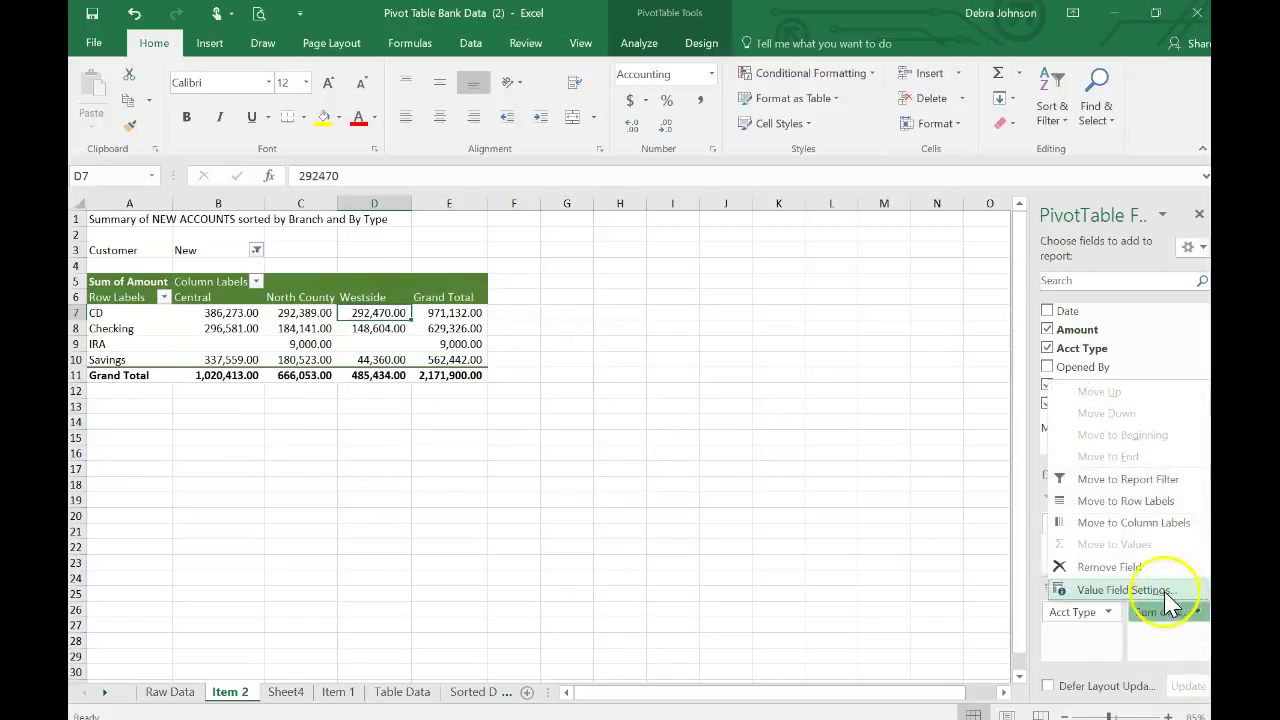
pyautogui.click(1147, 590)
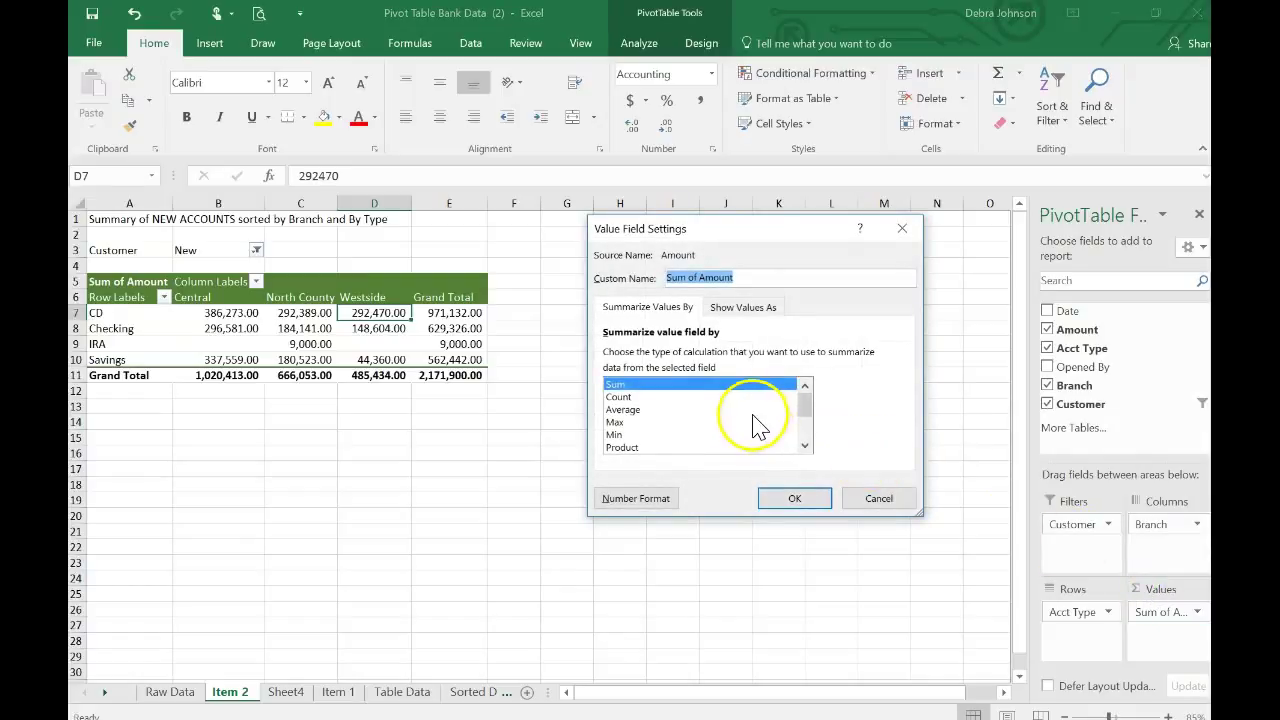
pyautogui.click(619, 398)
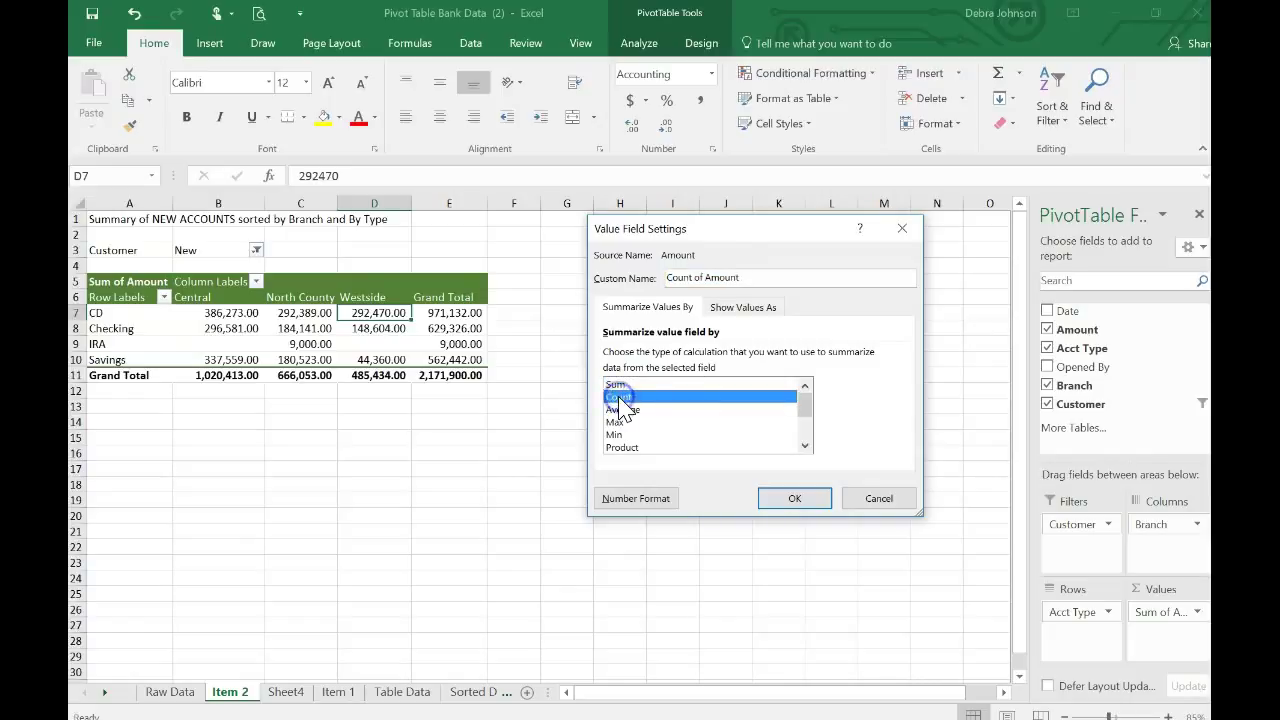
pyautogui.click(783, 498)
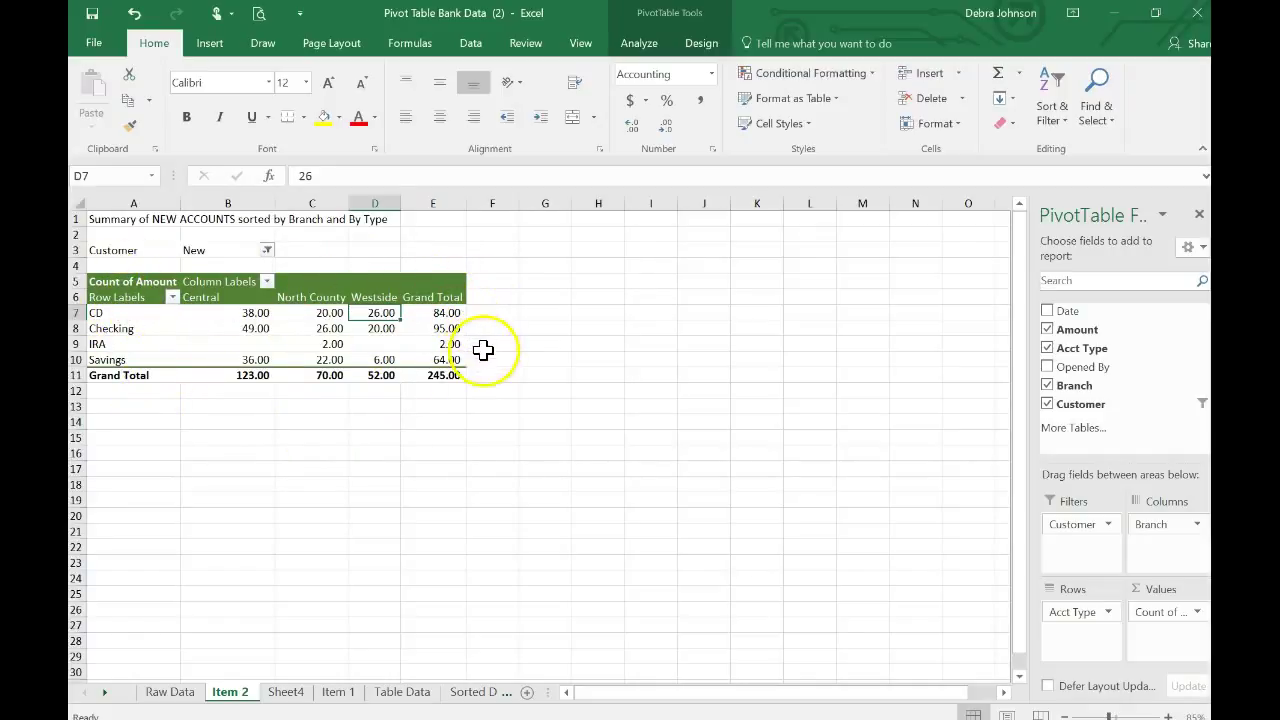
# Step: Set the pivot table's Amount value field back to summarize by Sum
pyautogui.click(1199, 612)
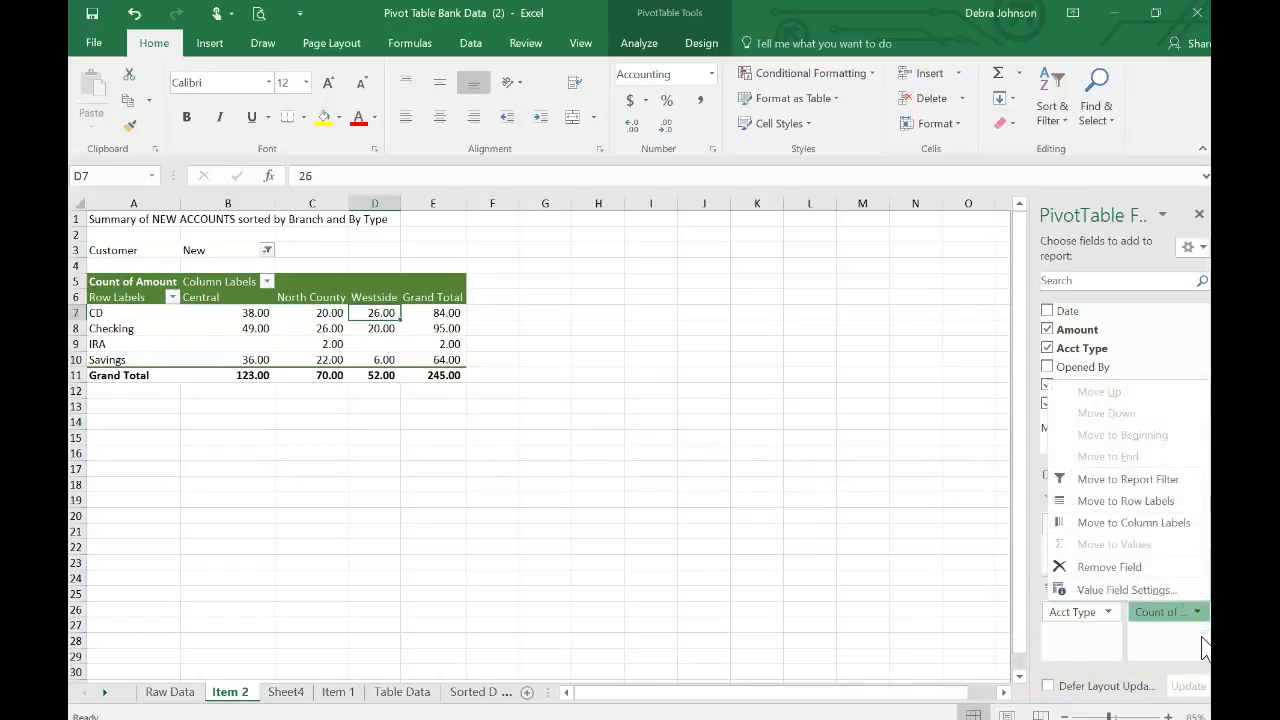
pyautogui.click(1163, 590)
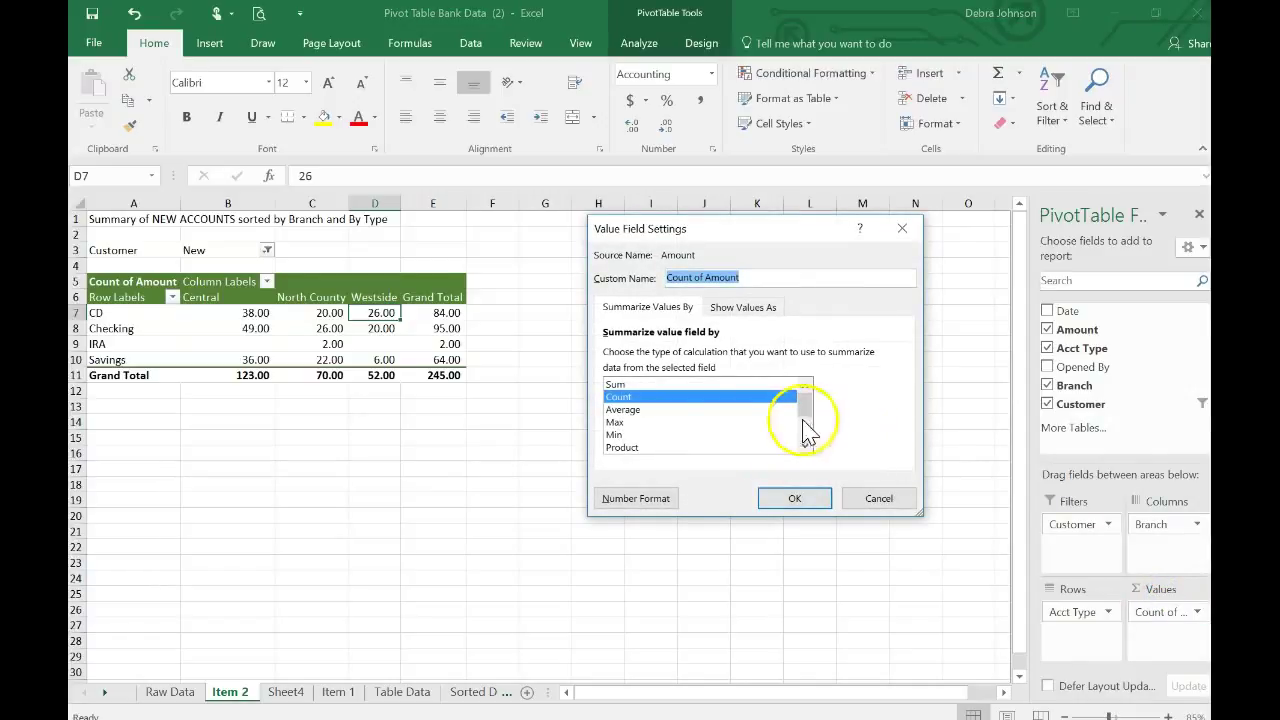
pyautogui.click(622, 384)
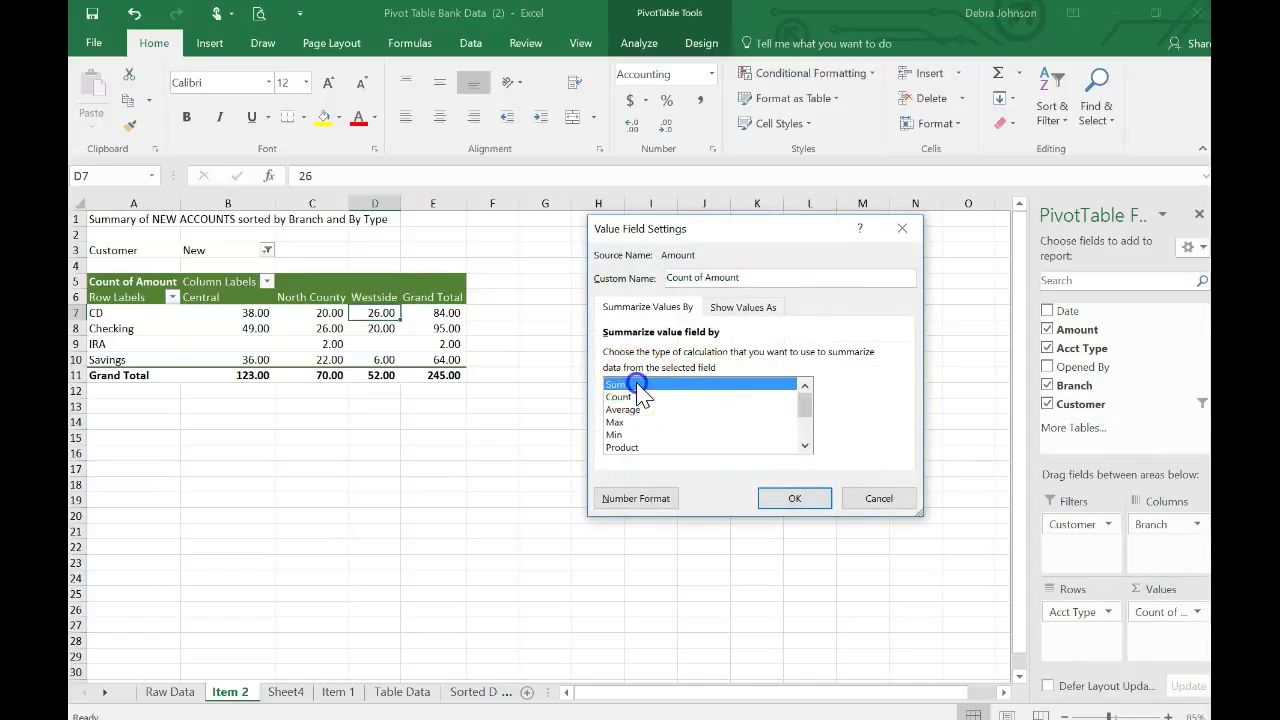
pyautogui.click(789, 500)
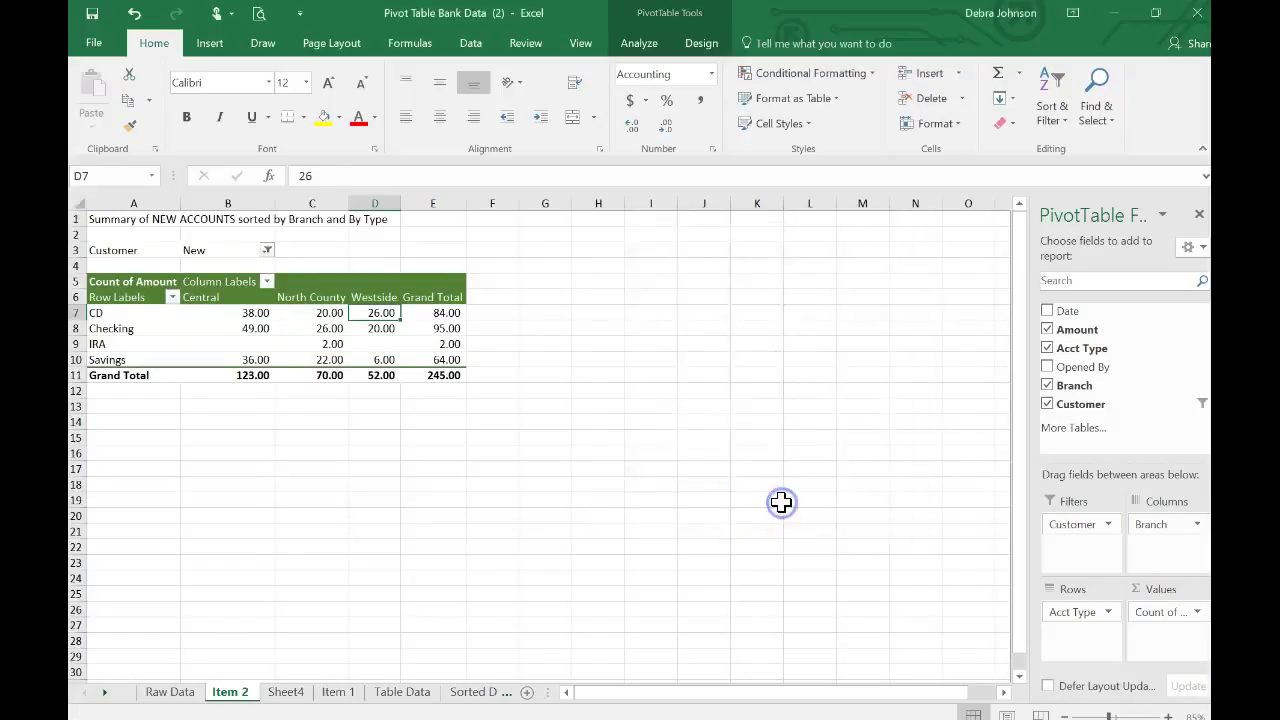